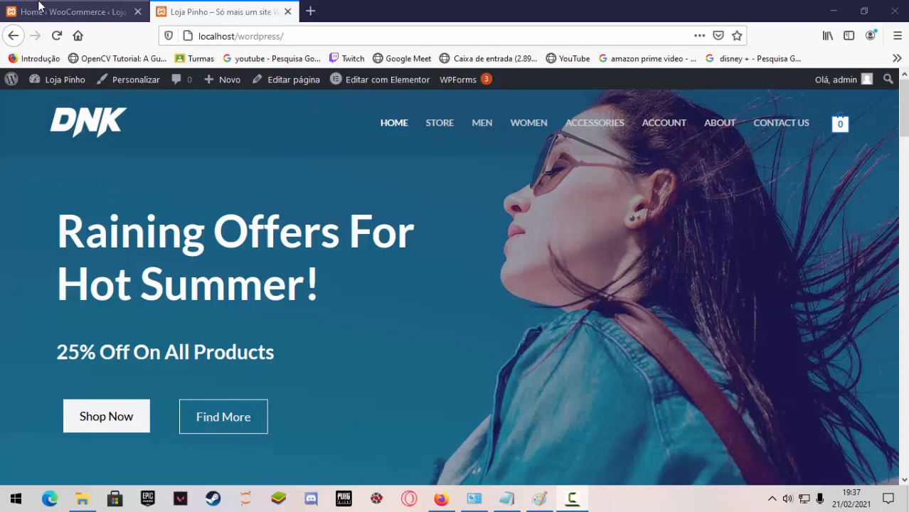
# Compare the WooCommerce admin home page with the local Loja Pinho storefront.
pyautogui.click(66, 9)
pyautogui.click(176, 13)
pyautogui.click(109, 14)
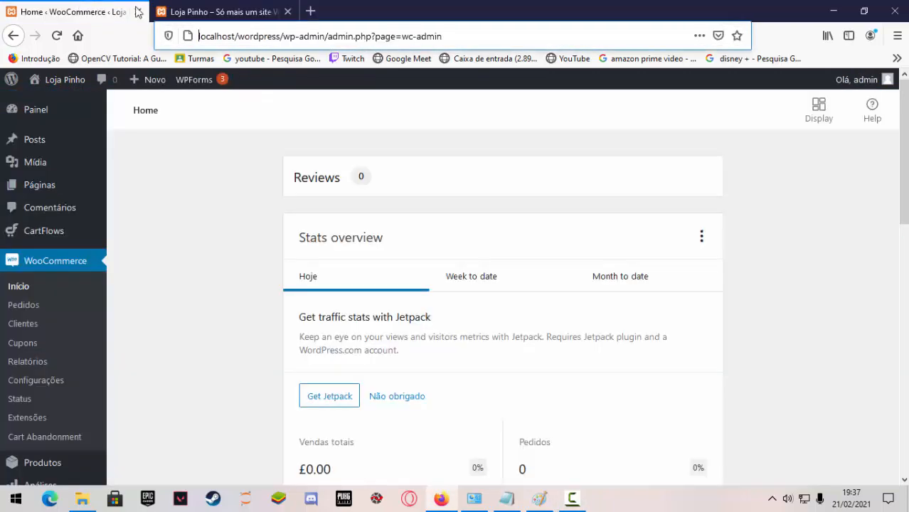
pyautogui.click(181, 12)
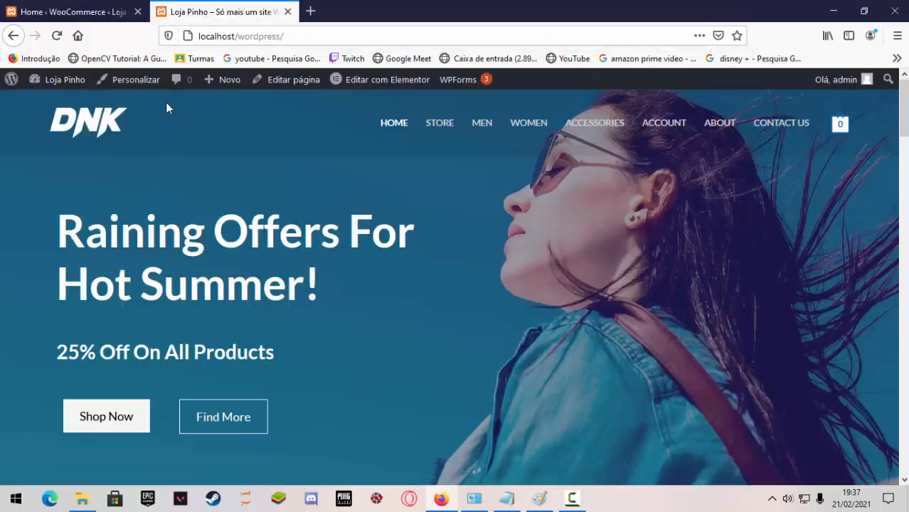
pyautogui.click(66, 10)
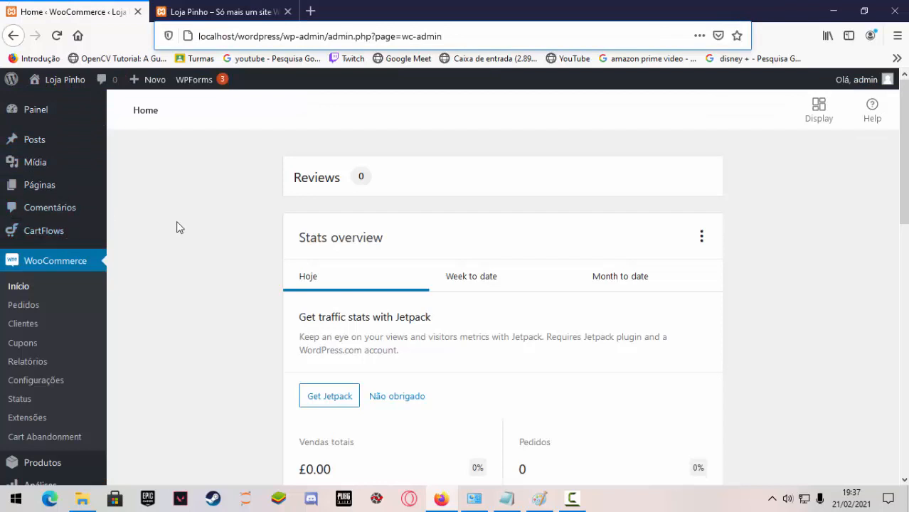
pyautogui.click(182, 12)
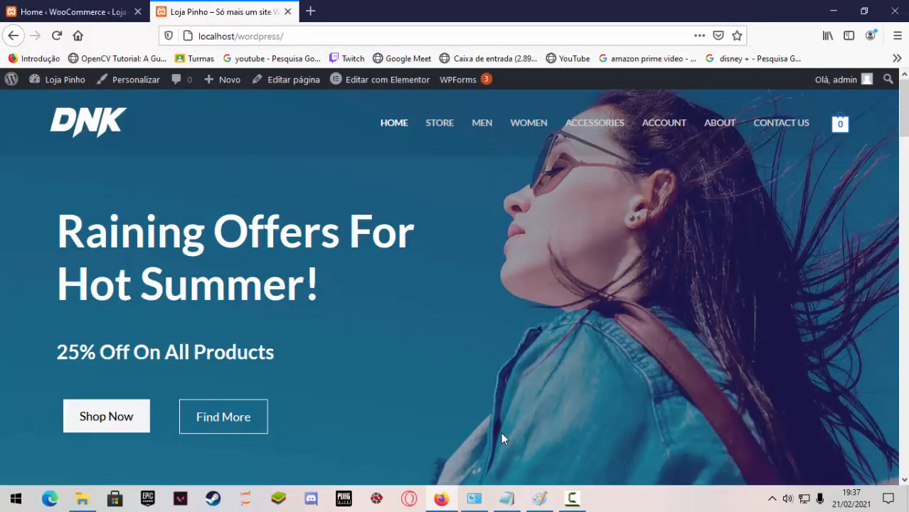
# Switch to the Notepad notes and review the section from the GCW II heading through the local server entry.
pyautogui.click(507, 498)
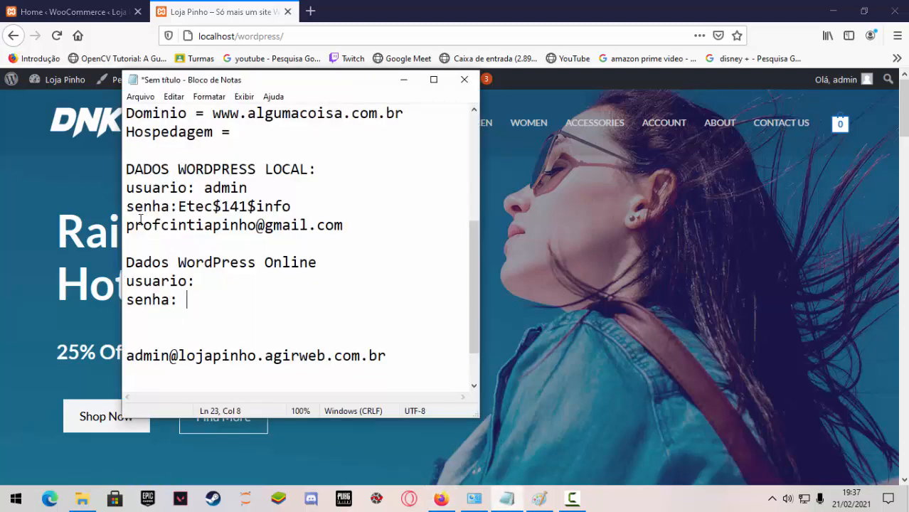
pyautogui.scroll(3, 185, 244)
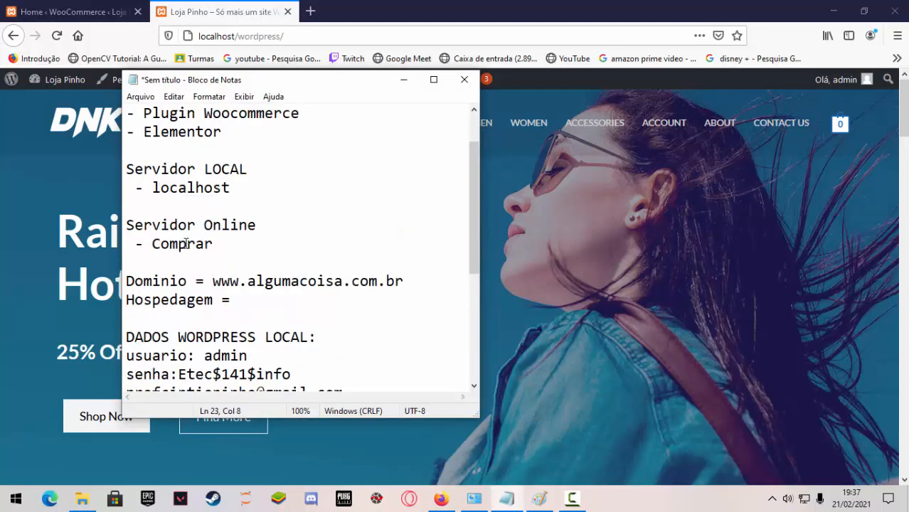
pyautogui.moveTo(128, 226); pyautogui.dragTo(127, 263)
pyautogui.scroll(1, 128, 213)
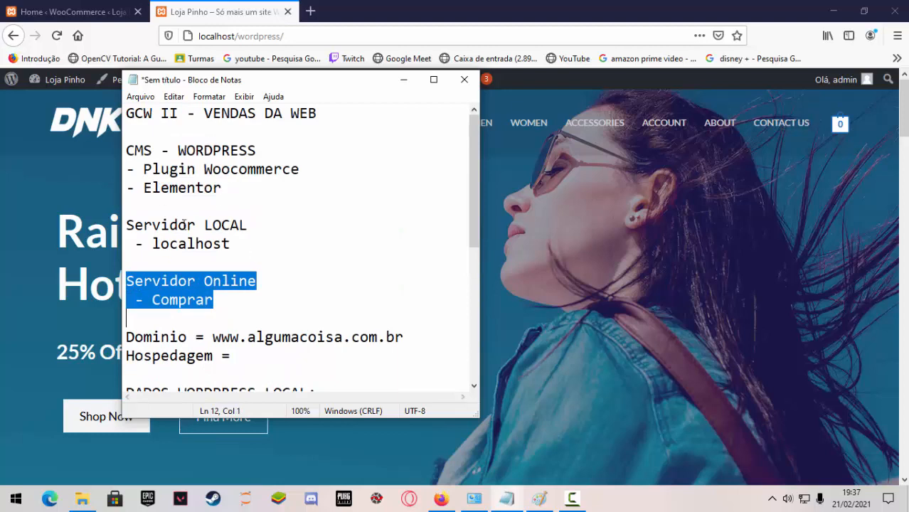
pyautogui.moveTo(128, 111); pyautogui.dragTo(261, 243)
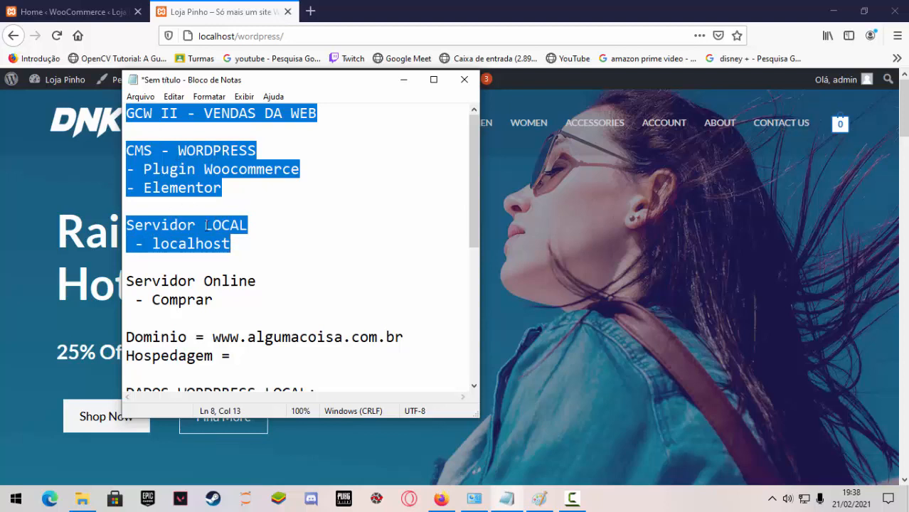
# Review the Servidor Online section and the Dominio line in the notes, highlighting each in turn.
pyautogui.scroll(-2, 206, 226)
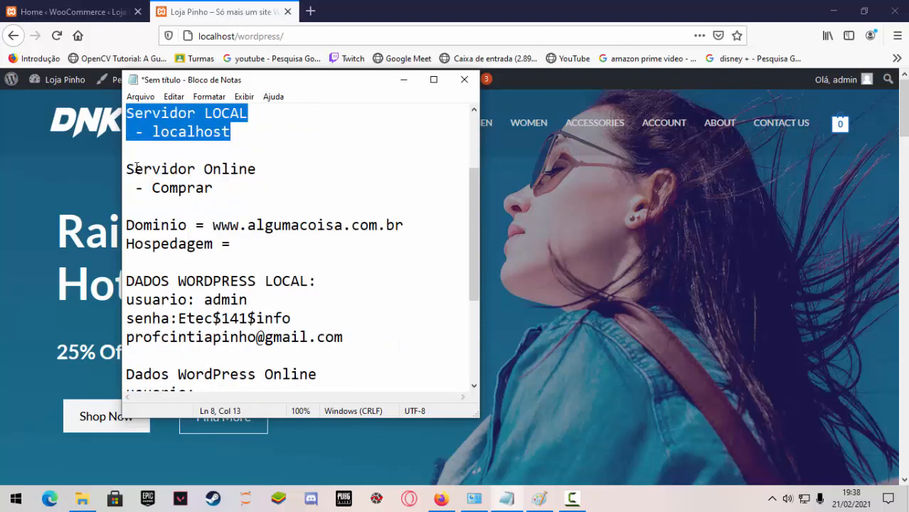
pyautogui.moveTo(126, 169); pyautogui.dragTo(260, 243)
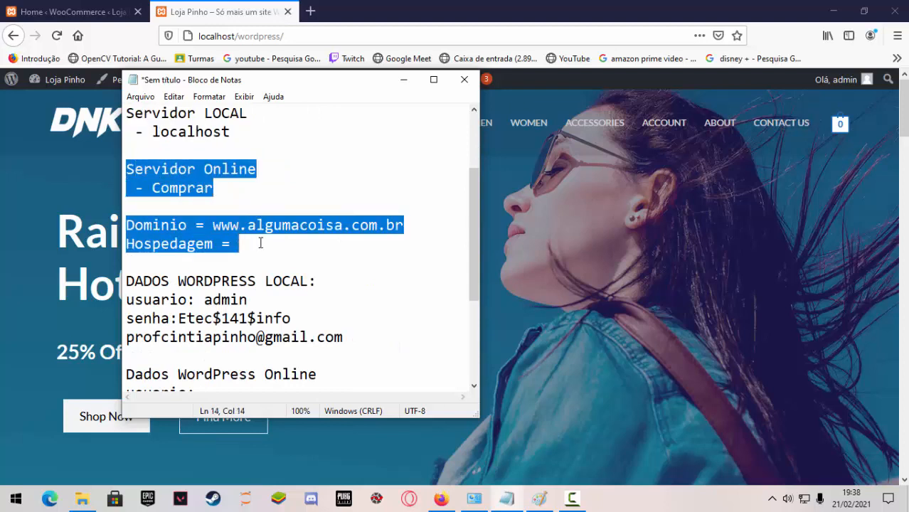
pyautogui.click(211, 187)
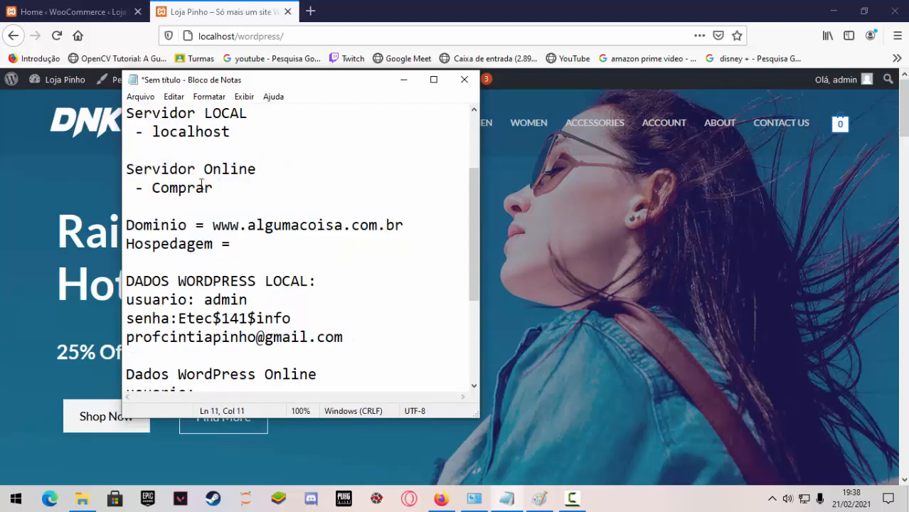
pyautogui.click(130, 169)
pyautogui.moveTo(139, 168); pyautogui.dragTo(264, 194)
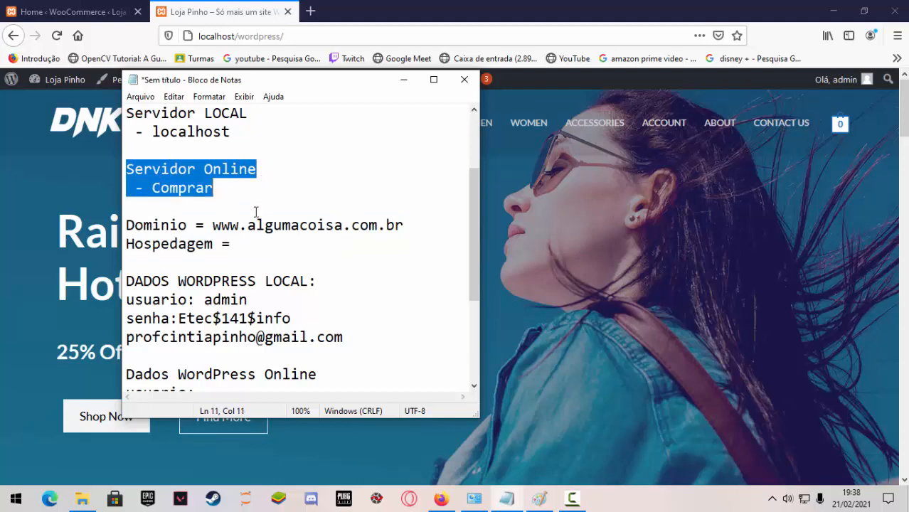
pyautogui.click(170, 199)
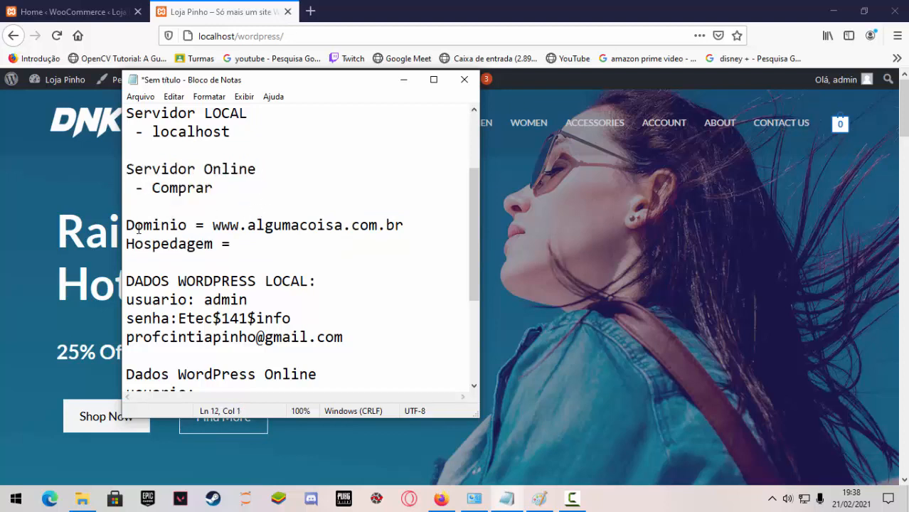
pyautogui.moveTo(128, 226); pyautogui.dragTo(404, 226)
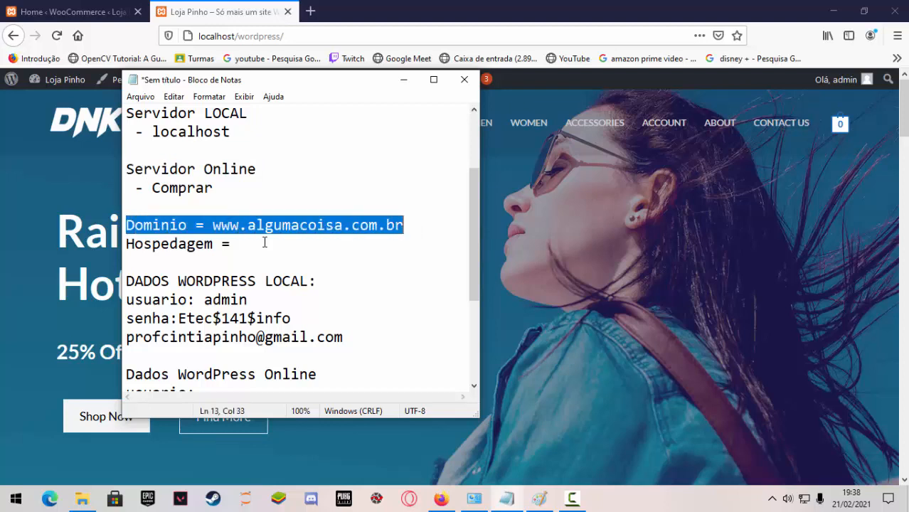
pyautogui.doubleClick(126, 243)
pyautogui.click(268, 248)
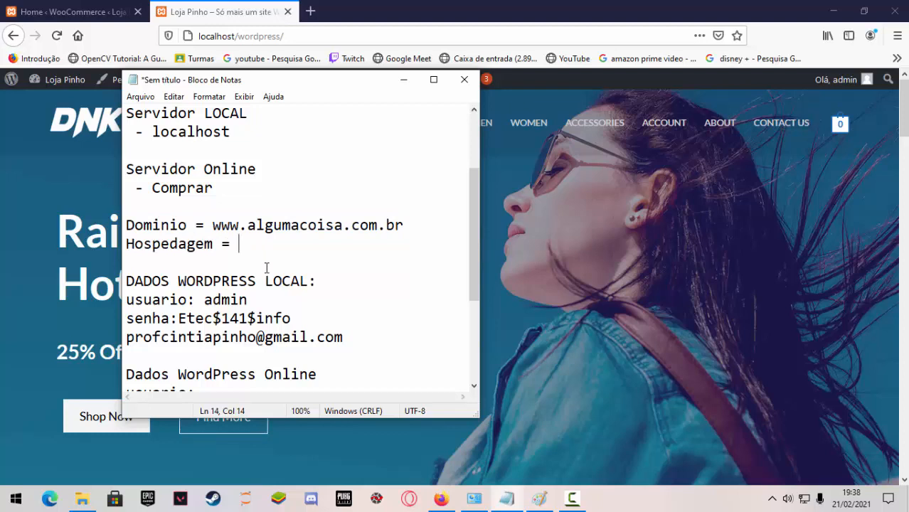
pyautogui.write('?????')
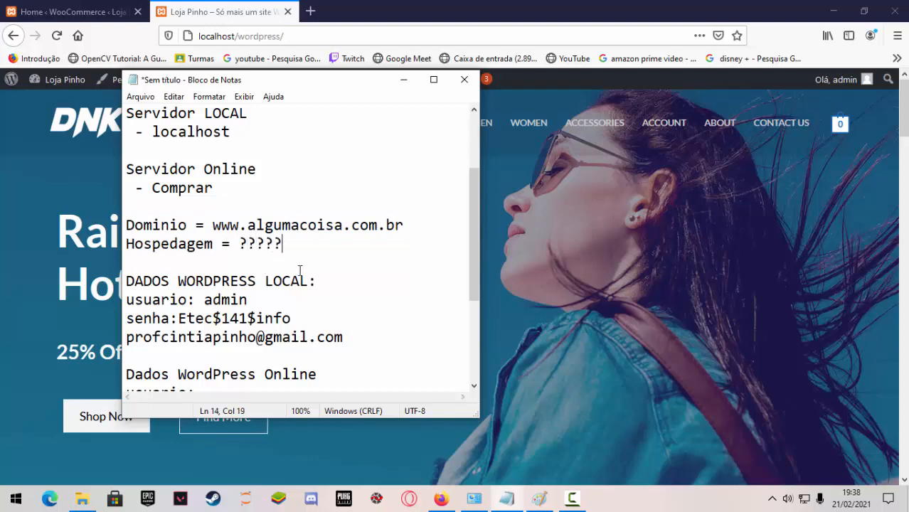
pyautogui.click(378, 226)
pyautogui.moveTo(411, 228); pyautogui.dragTo(226, 228)
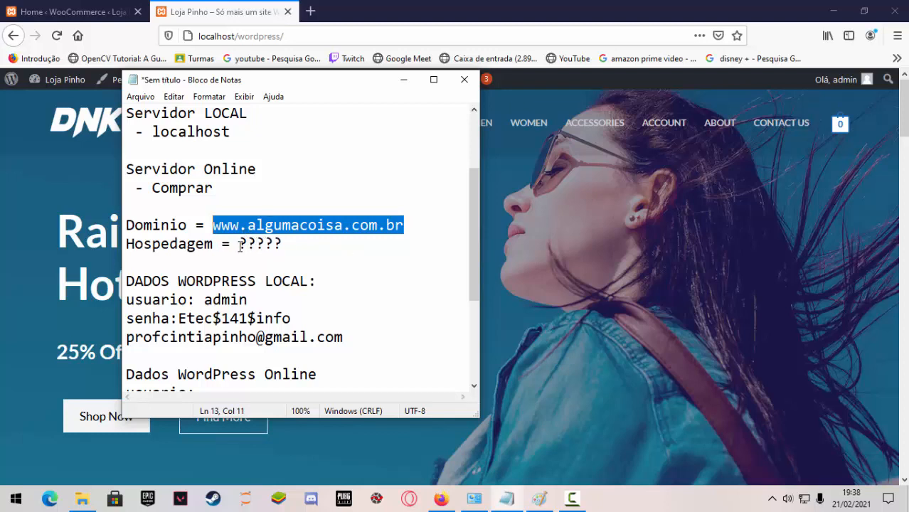
# Switch to File Explorer and view the contents of the wordpress folder inside xampp's htdocs folder.
pyautogui.click(81, 499)
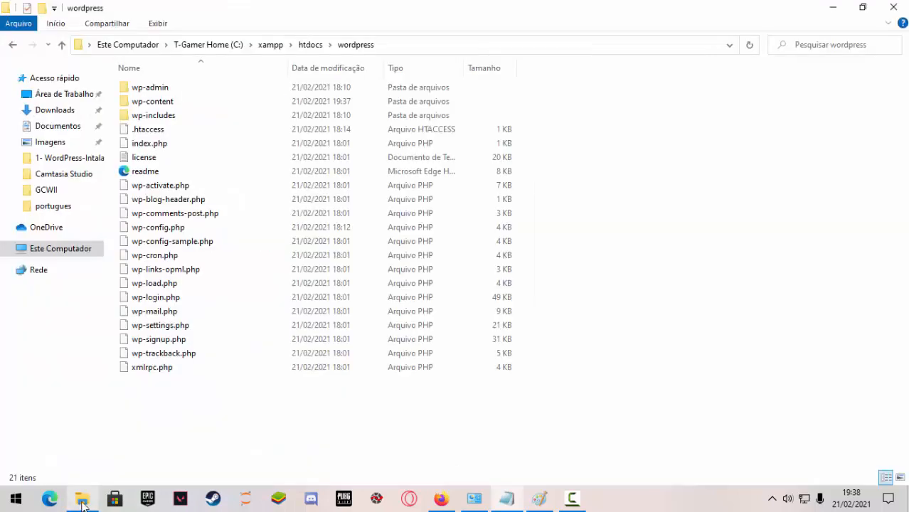
pyautogui.click(311, 44)
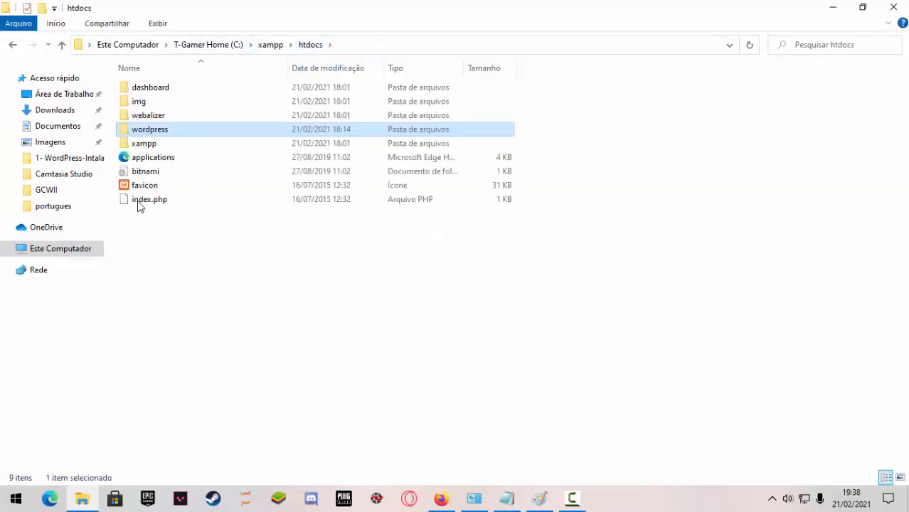
pyautogui.doubleClick(146, 130)
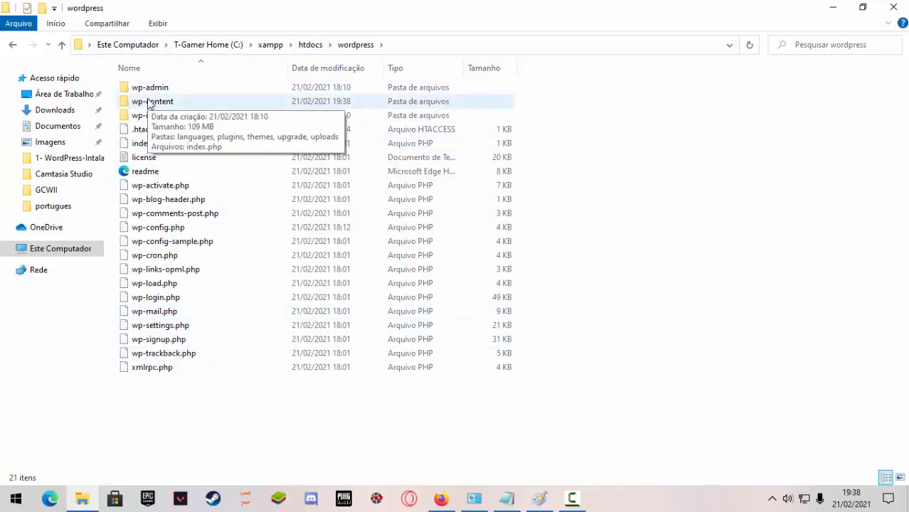
pyautogui.click(538, 500)
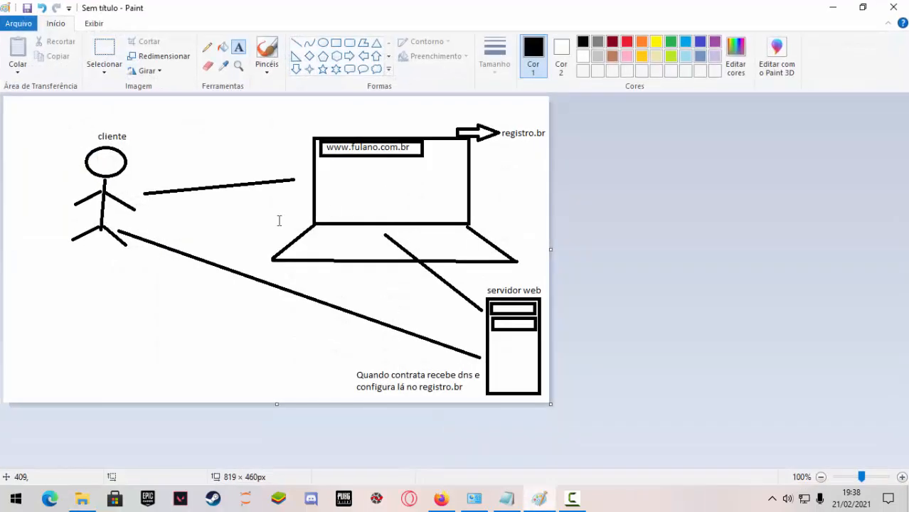
pyautogui.click(326, 151)
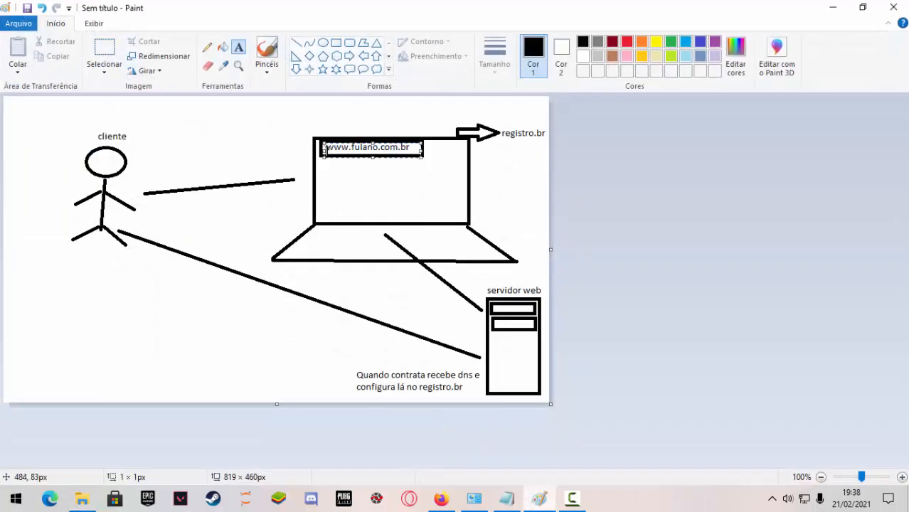
pyautogui.click(395, 165)
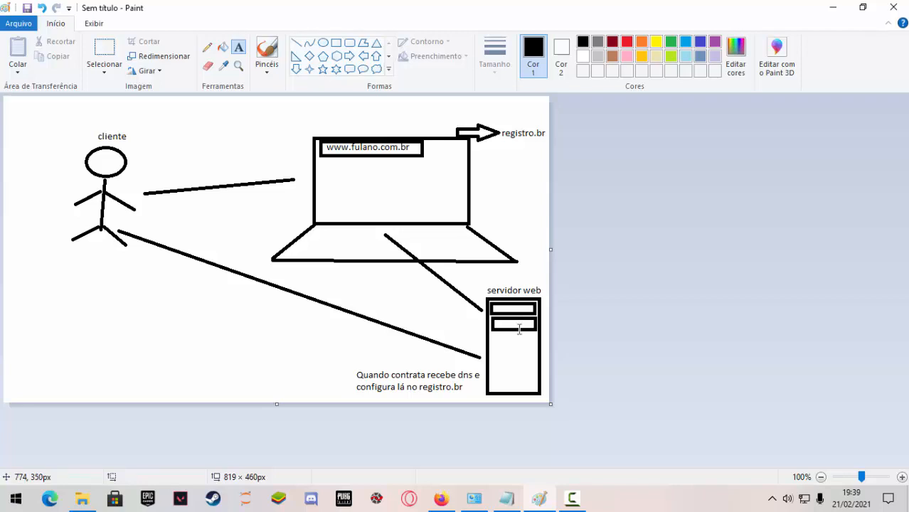
pyautogui.click(378, 144)
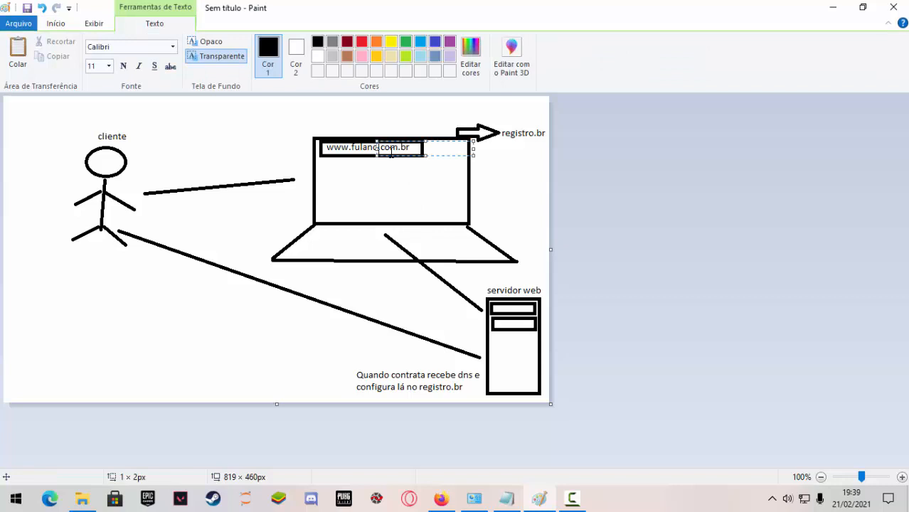
pyautogui.click(349, 152)
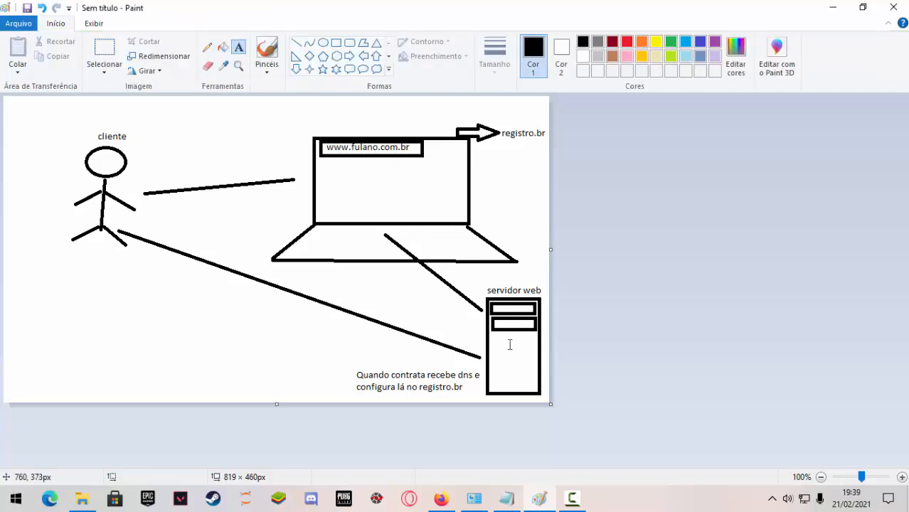
# Switch to Firefox and open the registro.br site in a new tab.
pyautogui.click(441, 498)
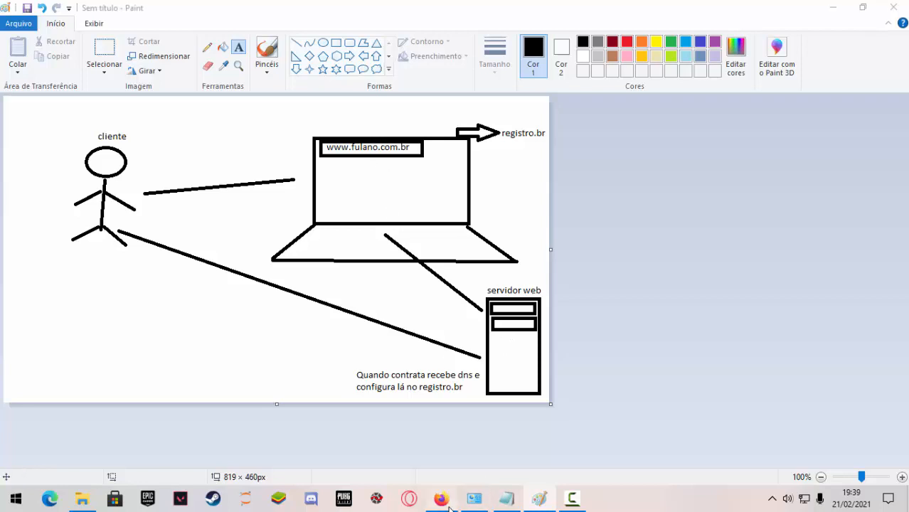
pyautogui.click(310, 11)
pyautogui.click(316, 34)
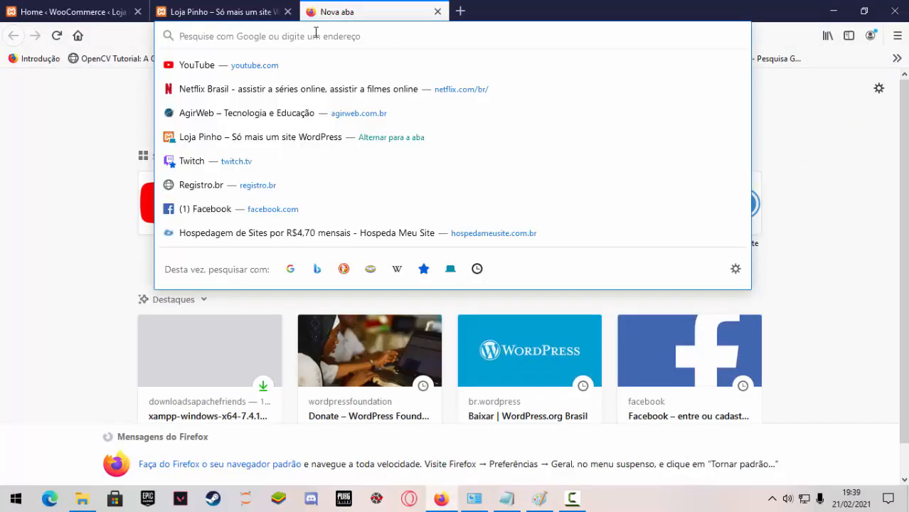
pyautogui.write('registro.br')
pyautogui.press('Return')
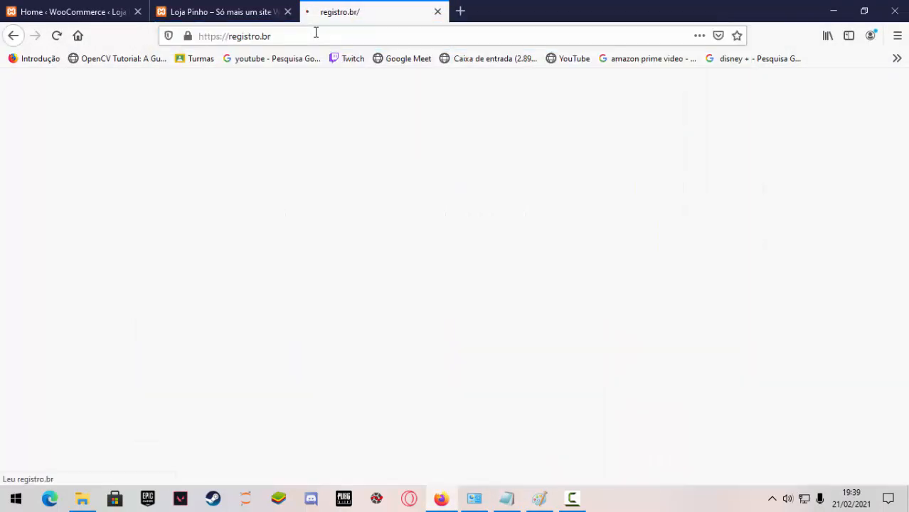
pyautogui.click(506, 498)
pyautogui.click(349, 235)
pyautogui.moveTo(395, 224); pyautogui.dragTo(213, 229)
pyautogui.click(386, 237)
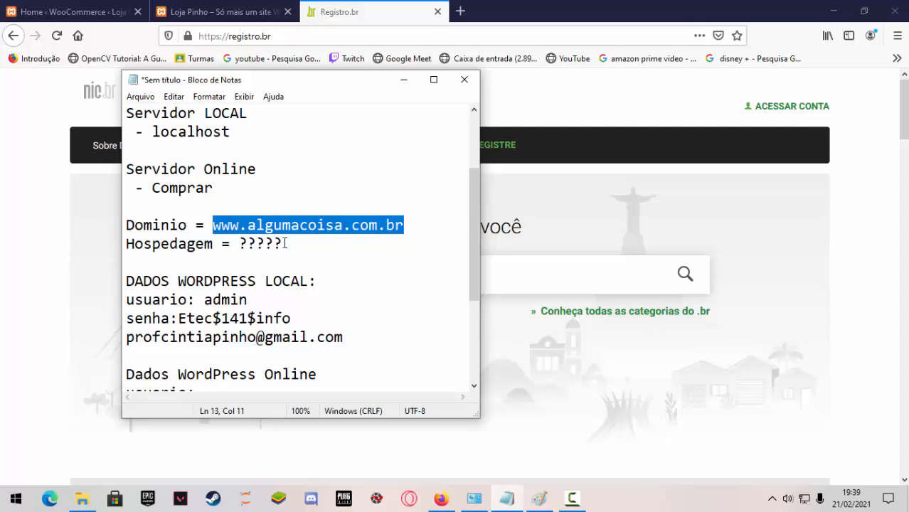
pyautogui.hotkey('ctrl', 'c')
pyautogui.click(547, 276)
pyautogui.hotkey('ctrl', 'v')
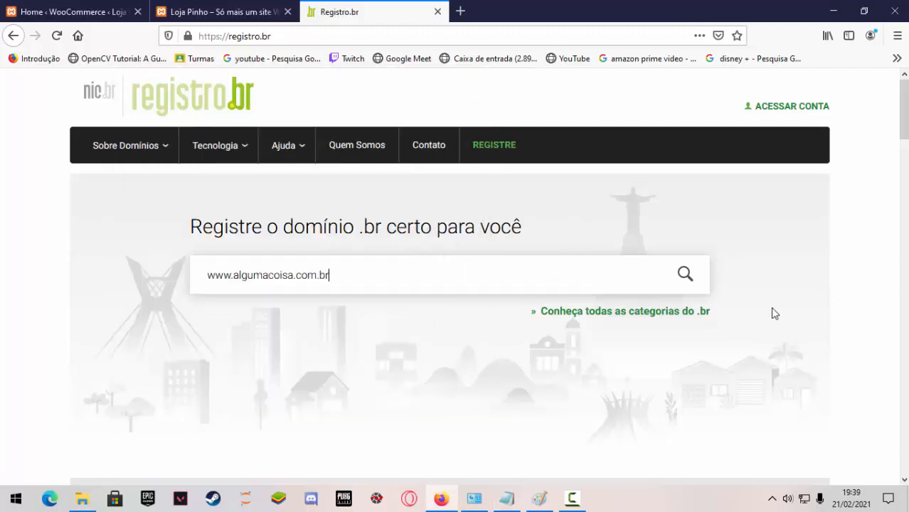
pyautogui.click(690, 280)
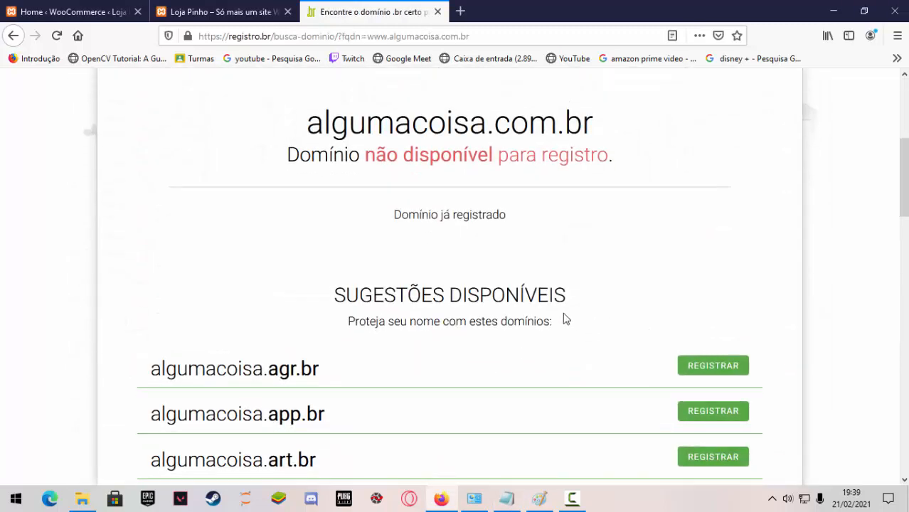
pyautogui.scroll(3, 561, 320)
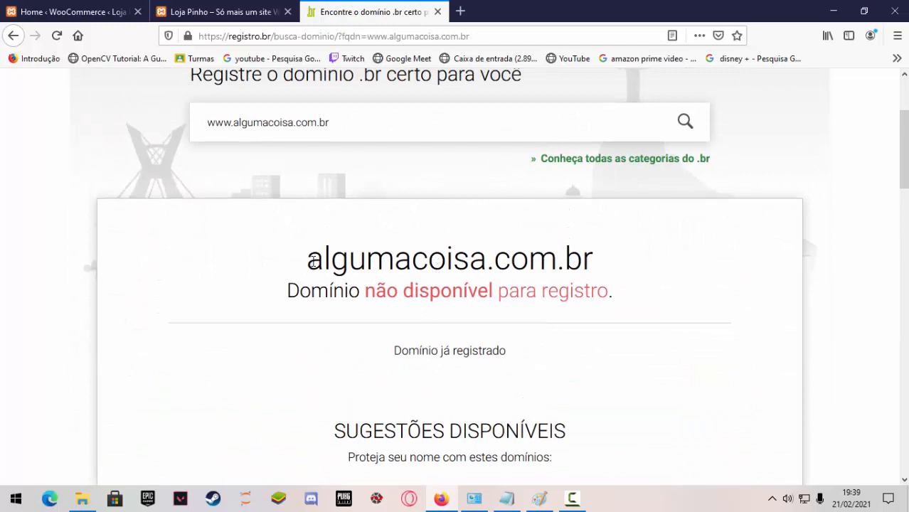
pyautogui.moveTo(306, 264); pyautogui.dragTo(629, 280)
# Replace the address in the Registro.br search with lojapinho.com.br and check its availability for registration.
pyautogui.scroll(3, 526, 346)
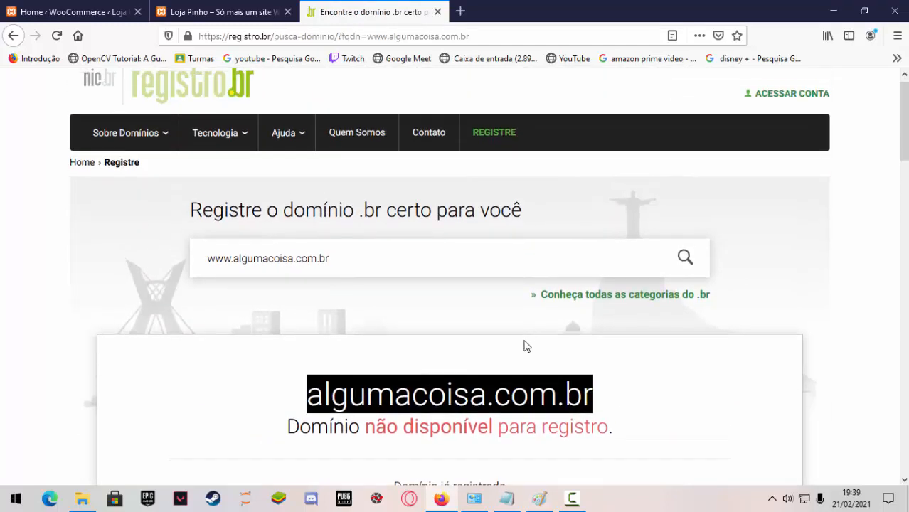
pyautogui.click(354, 261)
pyautogui.hotkey('ctrl', 'a')
pyautogui.press('BackSpace')
pyautogui.write('loja')
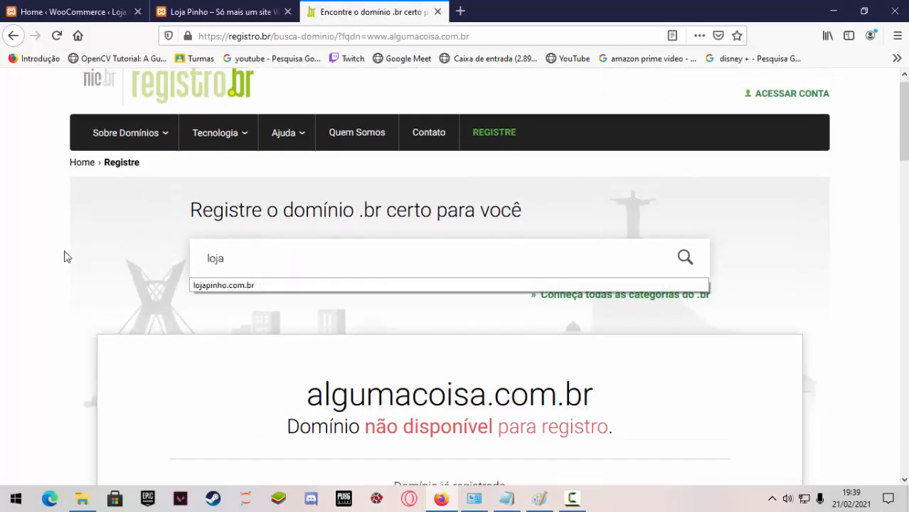
pyautogui.write('pinho@')
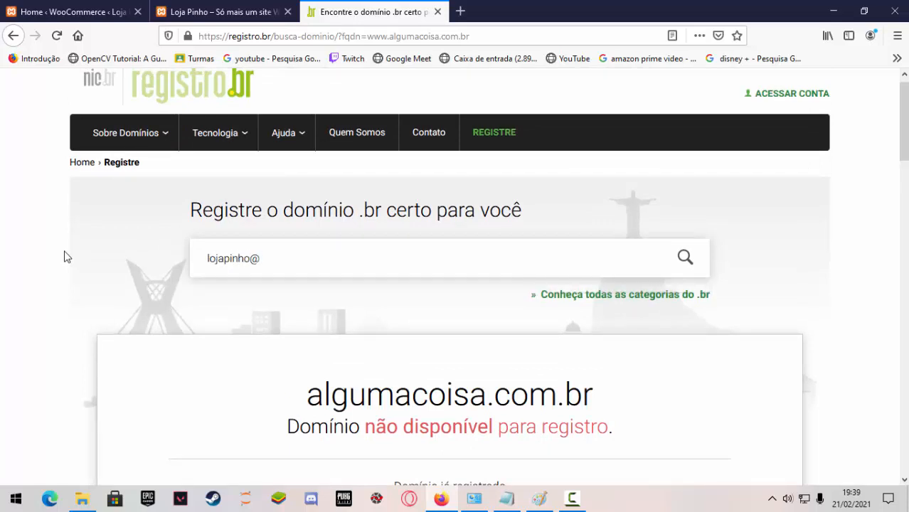
pyautogui.press('BackSpace')
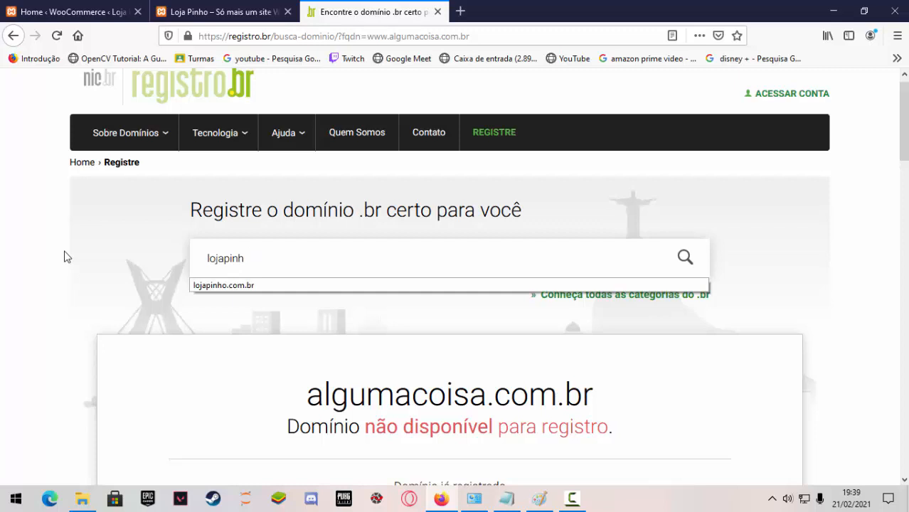
pyautogui.write('.com.br')
pyautogui.press('Return')
# Examine the lojapinho.com.br availability result and its registration prices for 1, 2 and 5 years.
pyautogui.scroll(3, 441, 324)
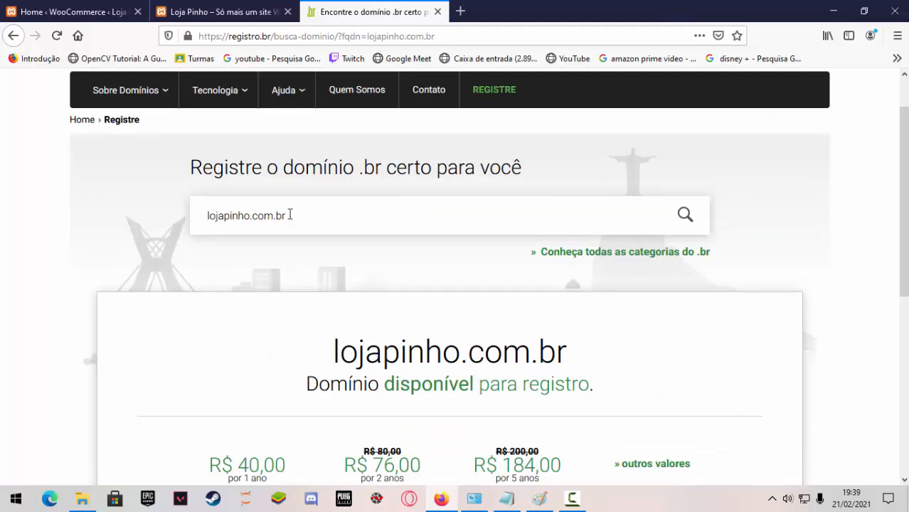
pyautogui.moveTo(290, 216); pyautogui.dragTo(157, 213)
pyautogui.scroll(-3, 455, 381)
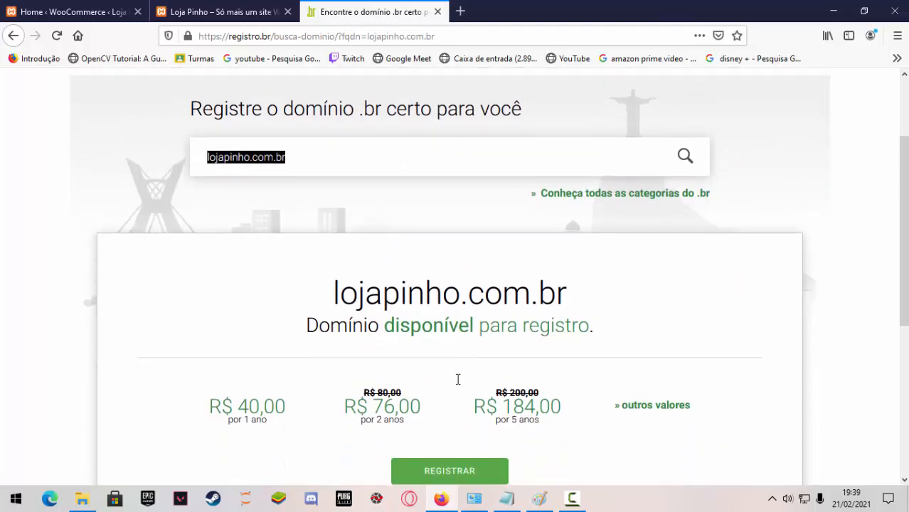
pyautogui.click(213, 333)
pyautogui.moveTo(213, 333); pyautogui.dragTo(678, 355)
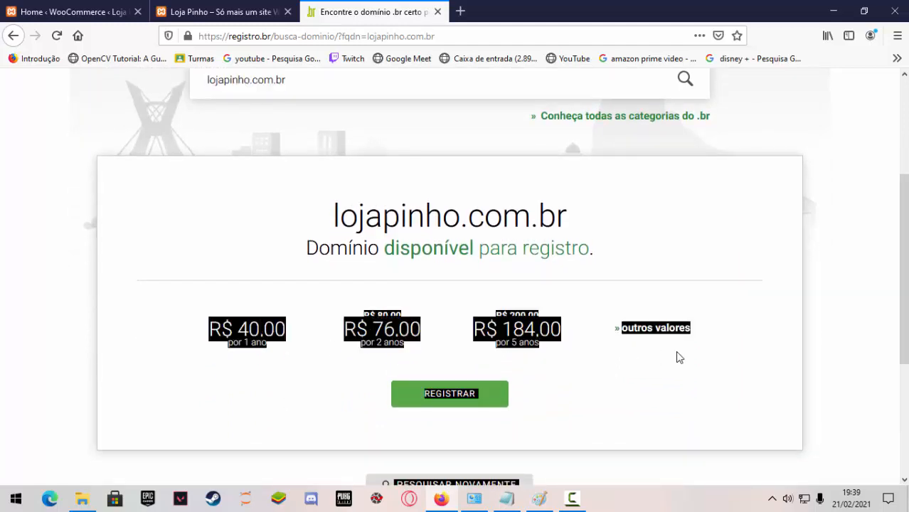
pyautogui.click(672, 359)
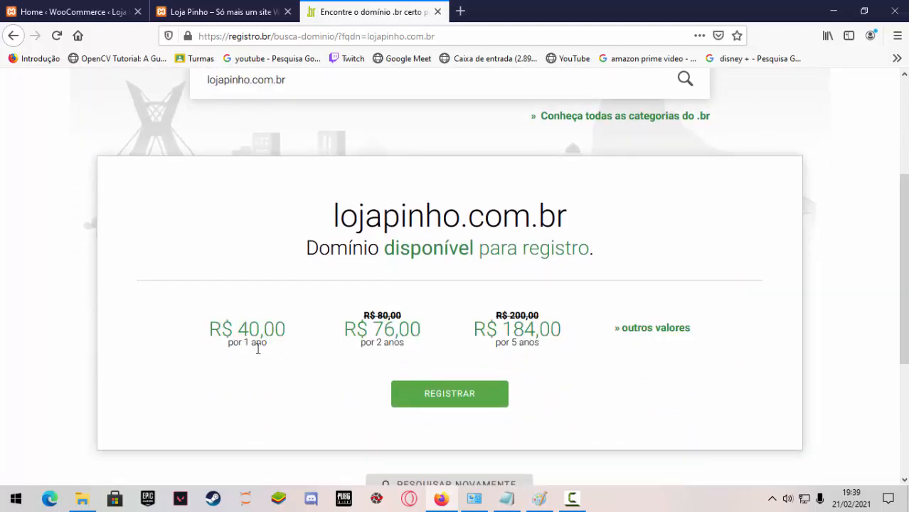
pyautogui.moveTo(267, 347); pyautogui.dragTo(205, 330)
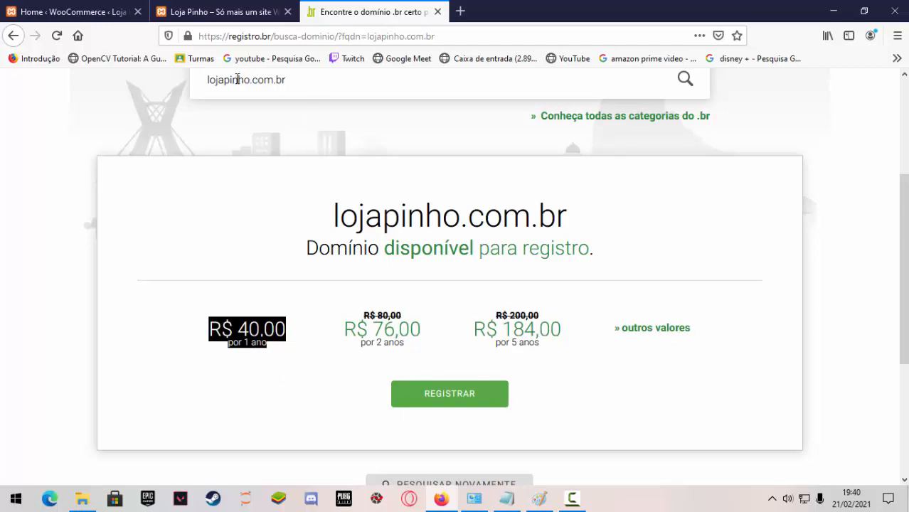
pyautogui.moveTo(359, 318); pyautogui.dragTo(557, 349)
pyautogui.click(525, 348)
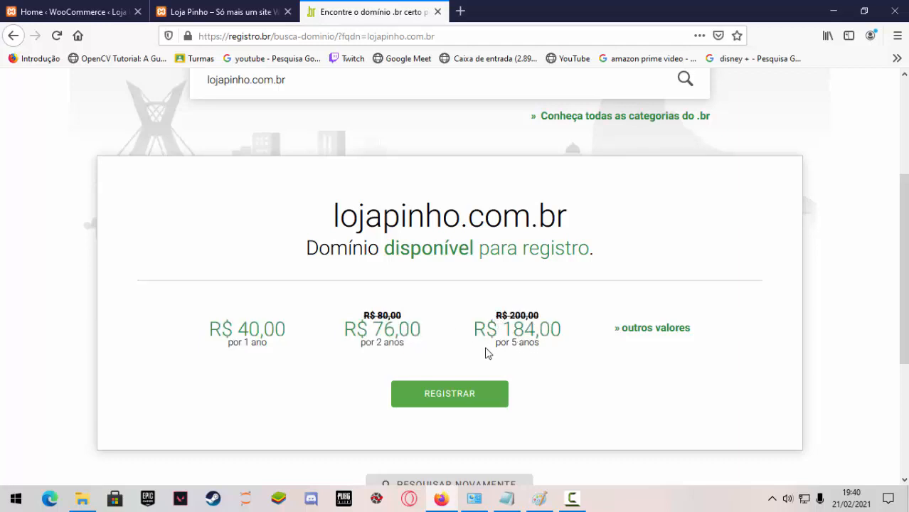
pyautogui.moveTo(332, 213); pyautogui.dragTo(643, 235)
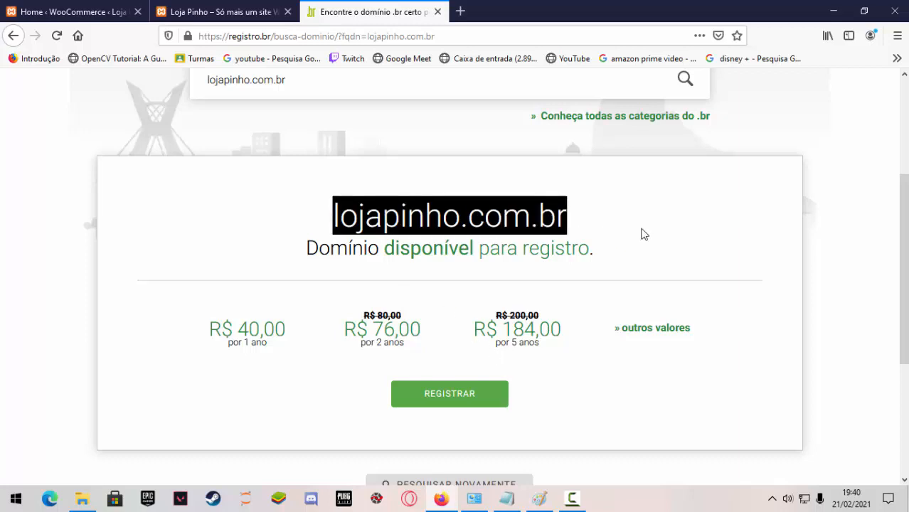
pyautogui.scroll(2, 573, 365)
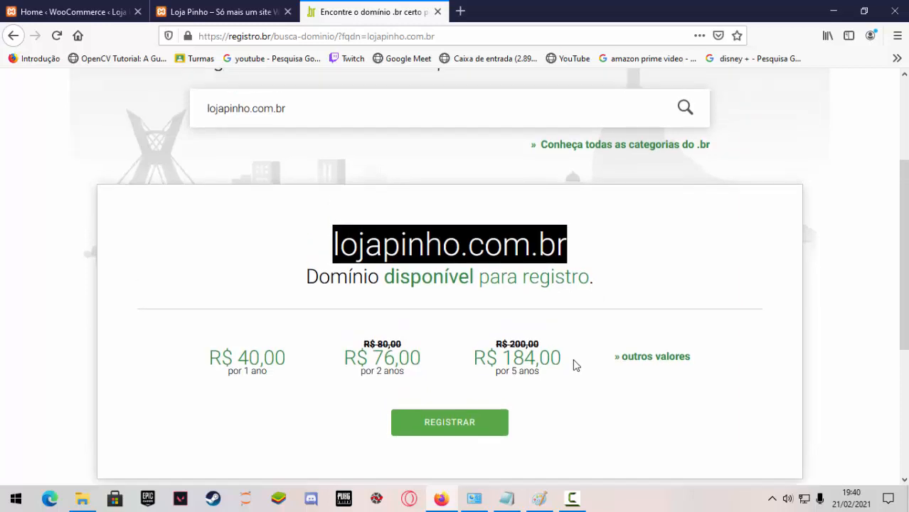
pyautogui.scroll(-2, 578, 361)
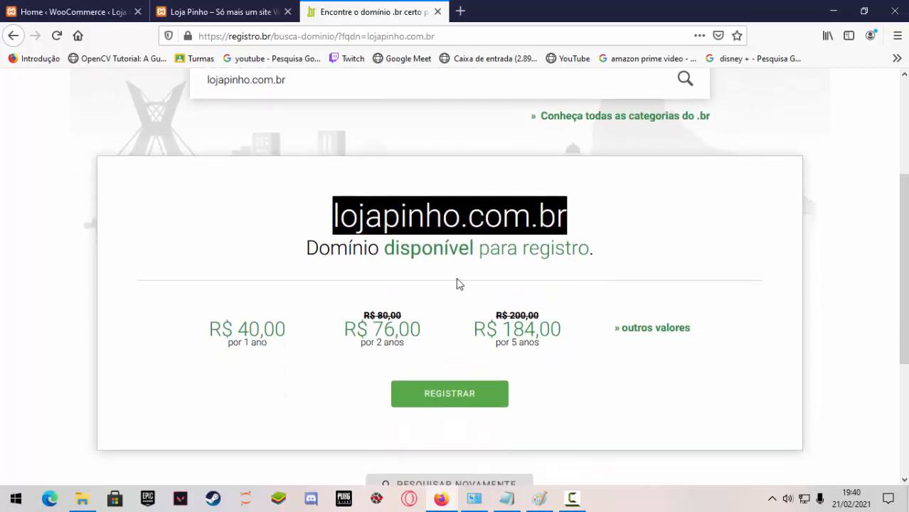
pyautogui.click(331, 223)
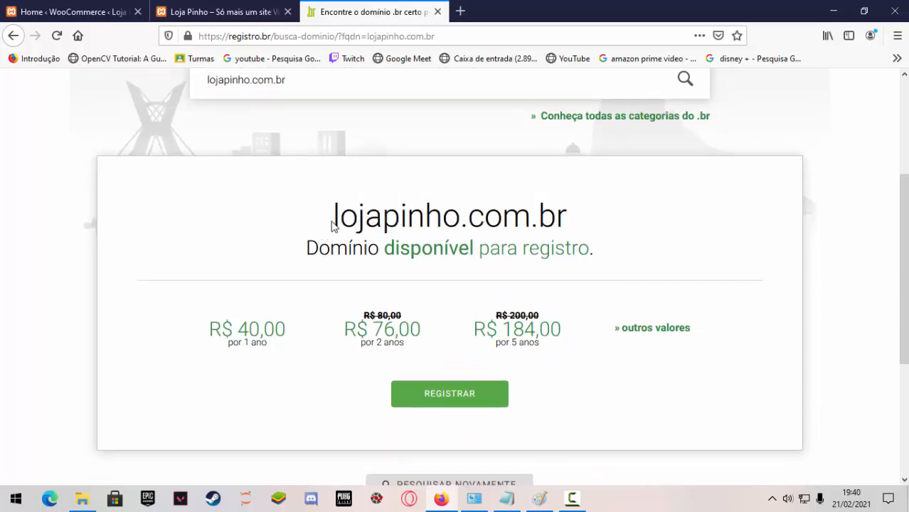
pyautogui.moveTo(331, 223); pyautogui.dragTo(567, 223)
pyautogui.scroll(5, 299, 89)
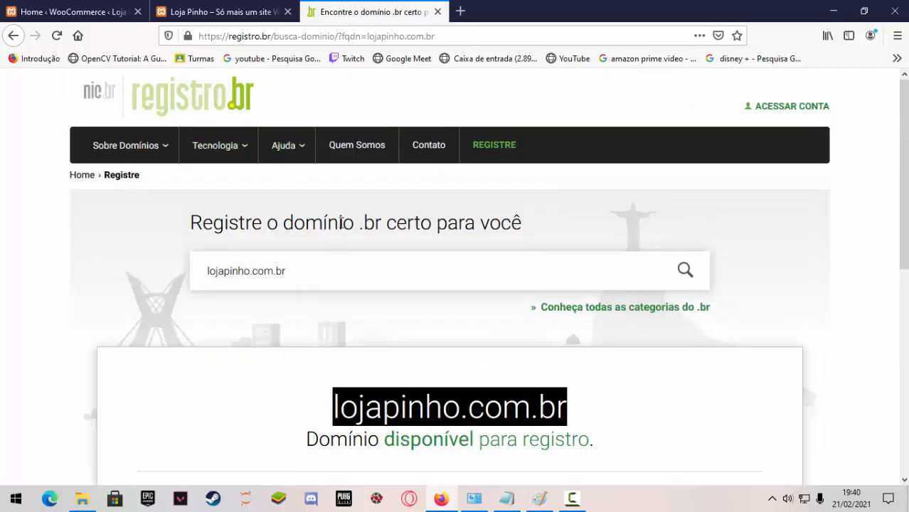
# Search Google for "contratar hospedagem" in a new browser tab.
pyautogui.click(462, 13)
pyautogui.click(464, 39)
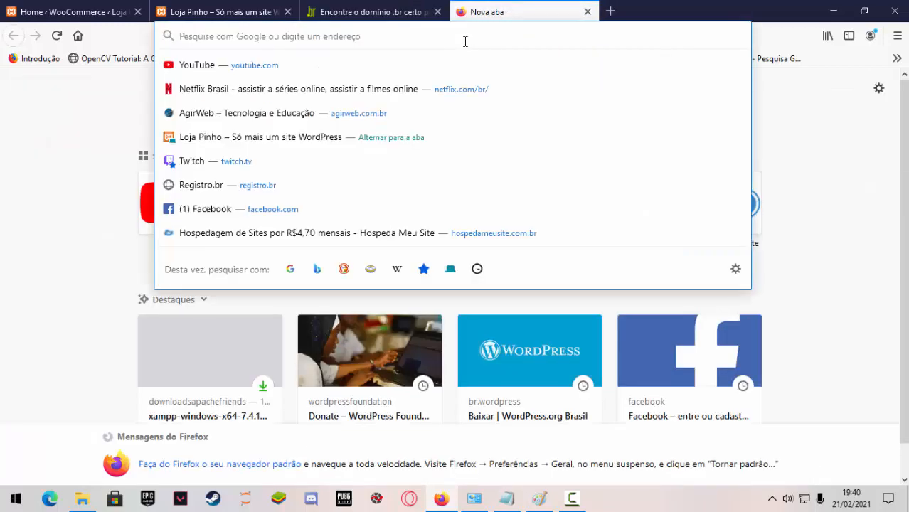
pyautogui.write('hospeda')
pyautogui.press('BackSpace')
pyautogui.press('BackSpace')
pyautogui.press('BackSpace')
pyautogui.press('BackSpace')
pyautogui.press('BackSpace')
pyautogui.press('BackSpace')
pyautogui.press('BackSpace')
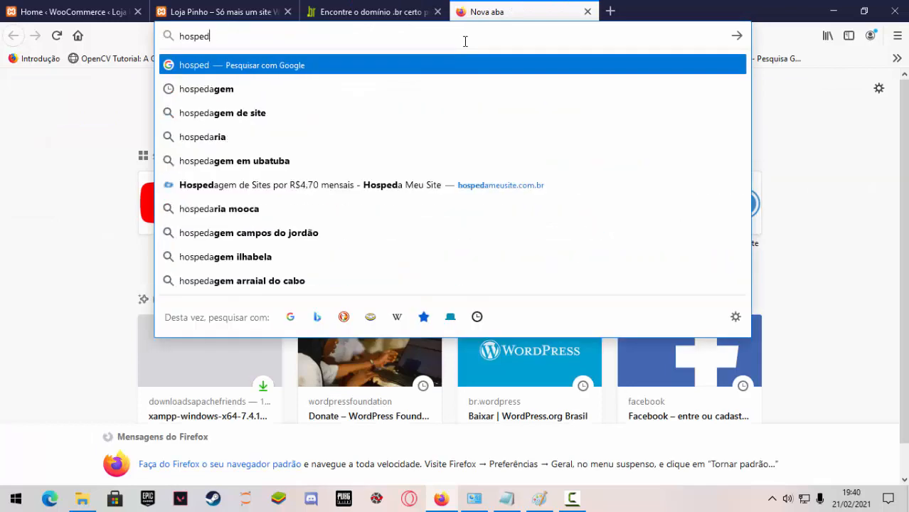
pyautogui.write('contr')
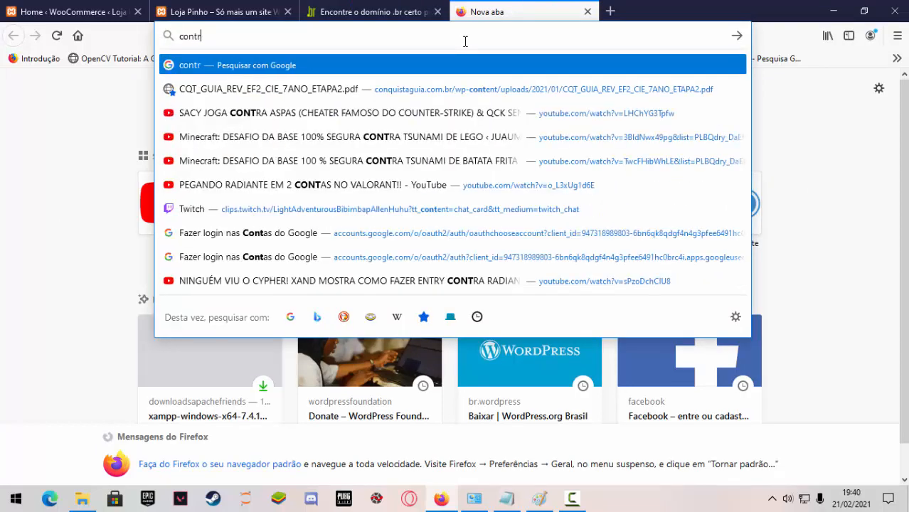
pyautogui.write('atar hospe')
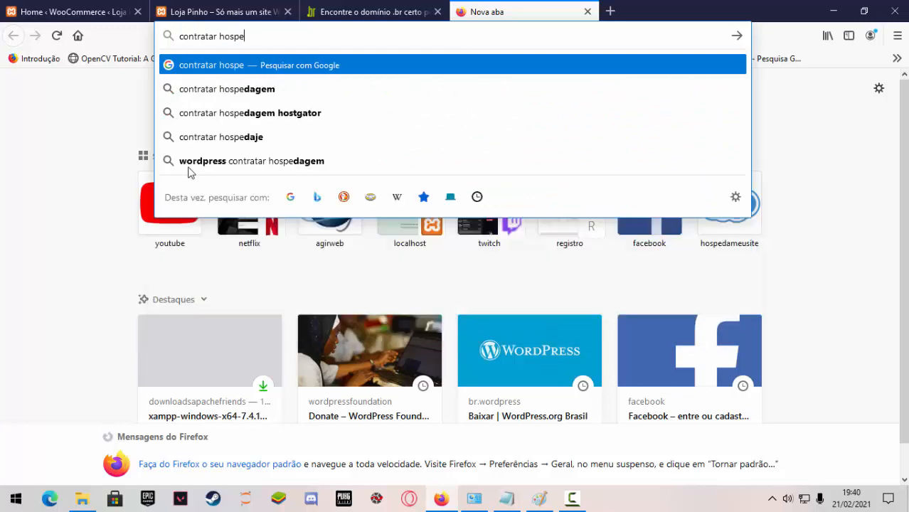
pyautogui.click(203, 89)
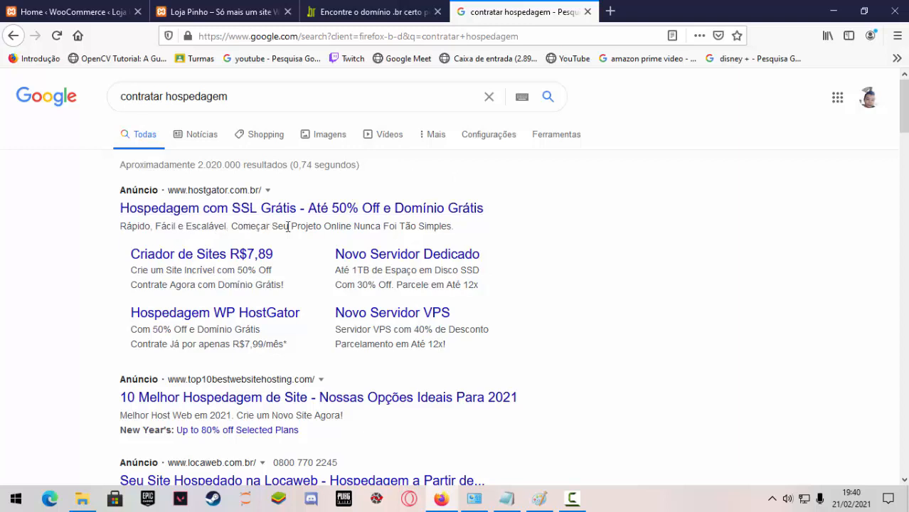
# Return to the Registro.br page, and switch to Paint to examine the diagram's registro.br and web server DNS notes.
pyautogui.click(356, 11)
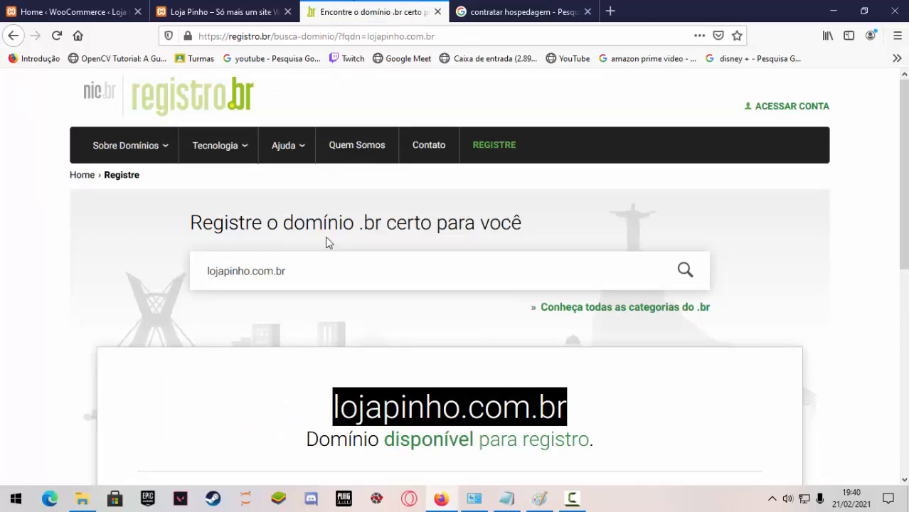
pyautogui.click(539, 498)
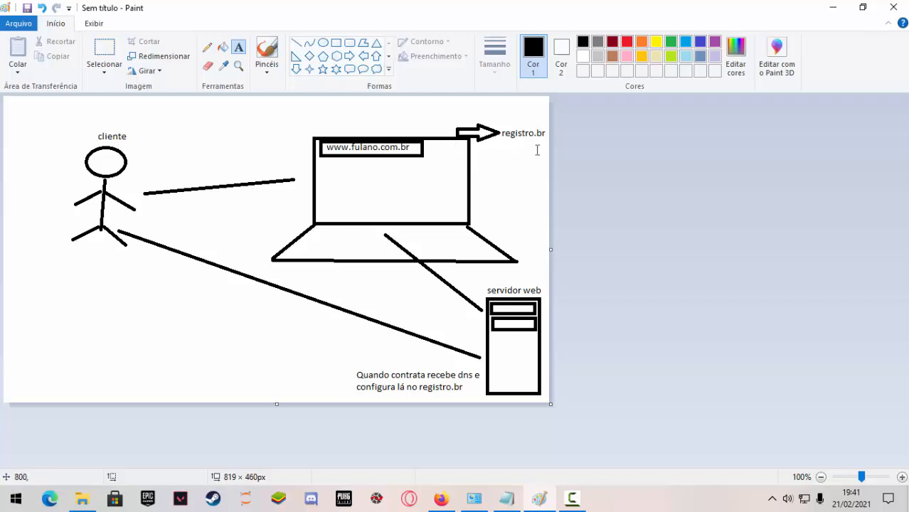
# Switch to Firefox and look through the "contratar hospedagem" Google results for web hosting providers.
pyautogui.click(441, 498)
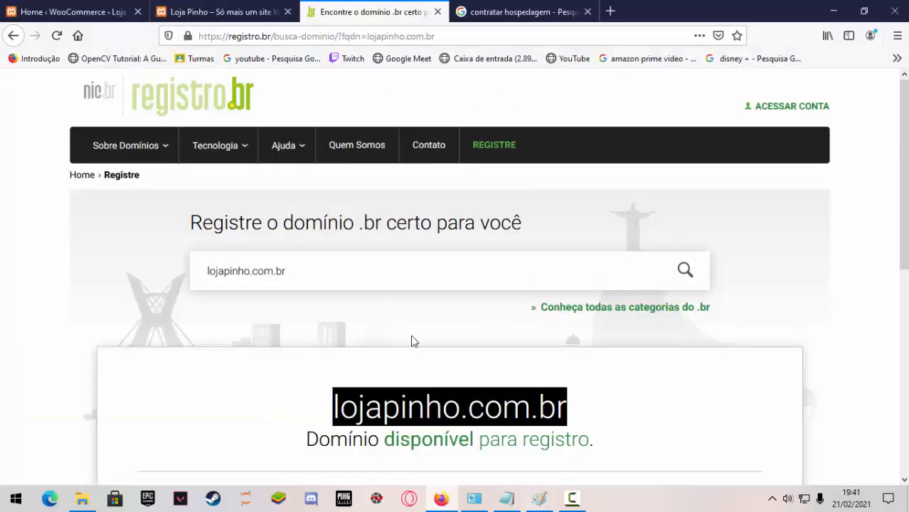
pyautogui.click(497, 9)
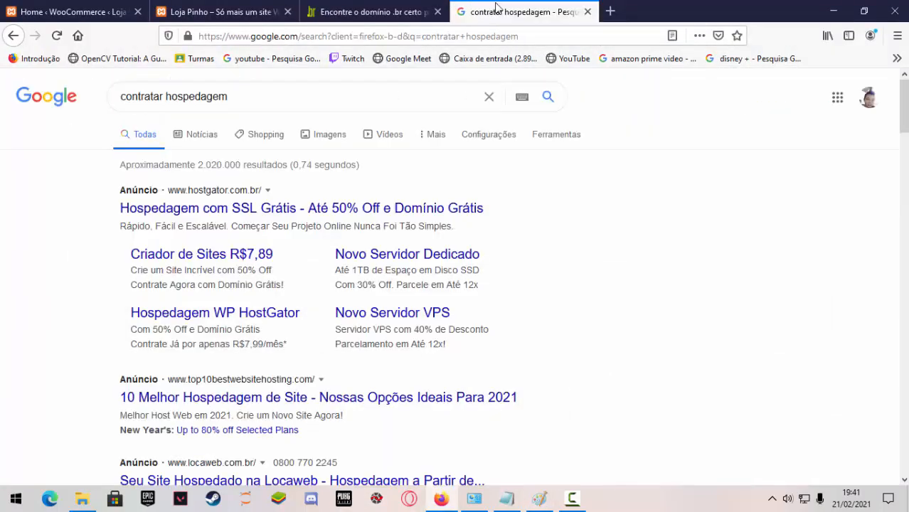
pyautogui.scroll(-4, 264, 343)
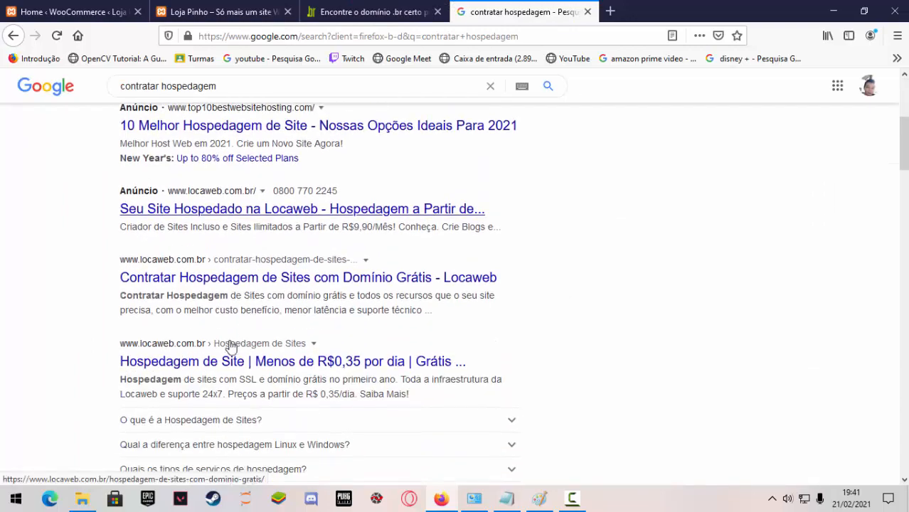
pyautogui.scroll(3, 229, 347)
pyautogui.scroll(1, 201, 327)
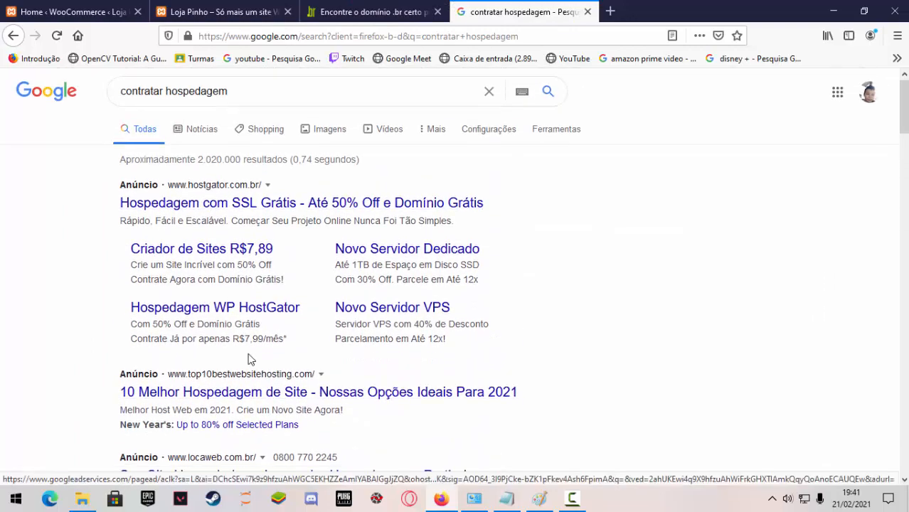
pyautogui.scroll(-3, 249, 357)
pyautogui.scroll(-1, 249, 359)
pyautogui.scroll(-3, 152, 357)
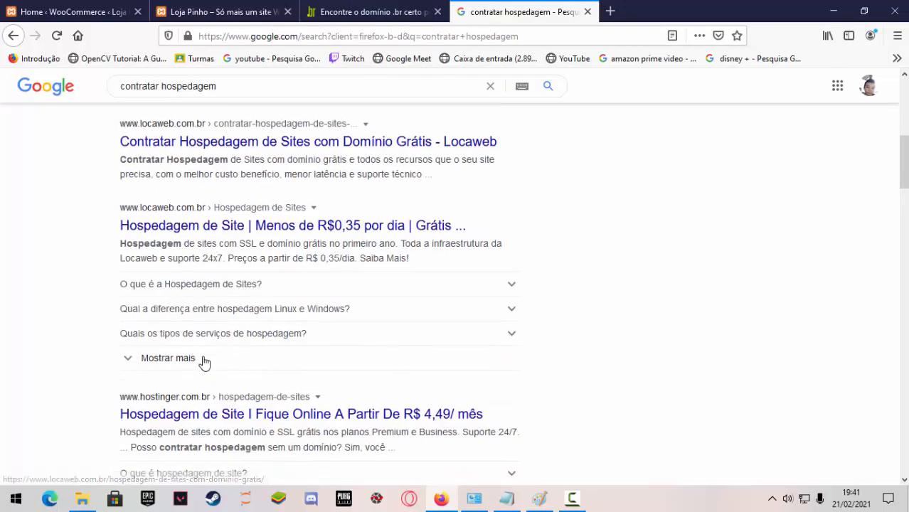
pyautogui.scroll(-3, 208, 347)
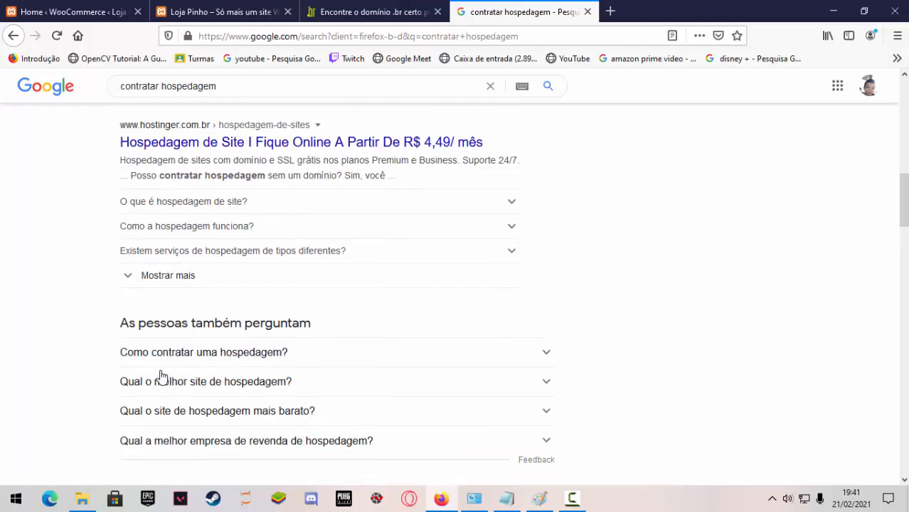
pyautogui.scroll(-3, 181, 373)
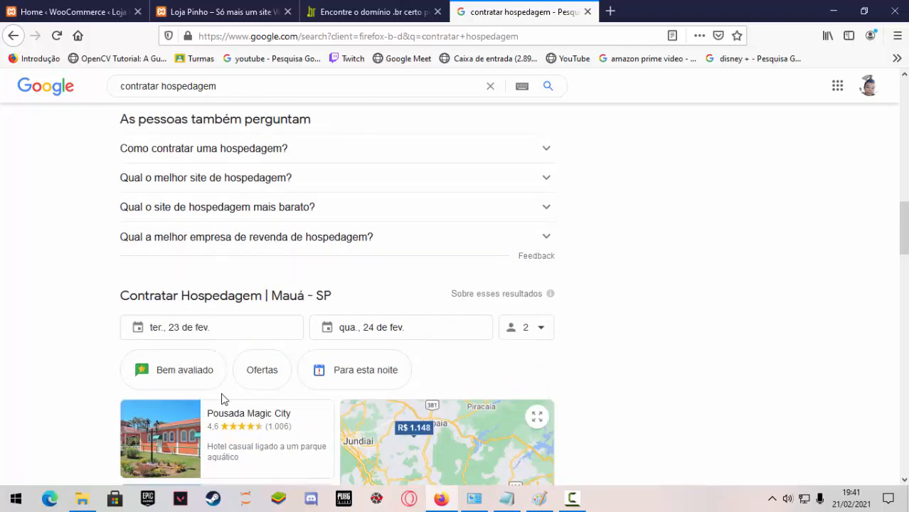
pyautogui.scroll(-7, 223, 400)
pyautogui.scroll(-2, 120, 276)
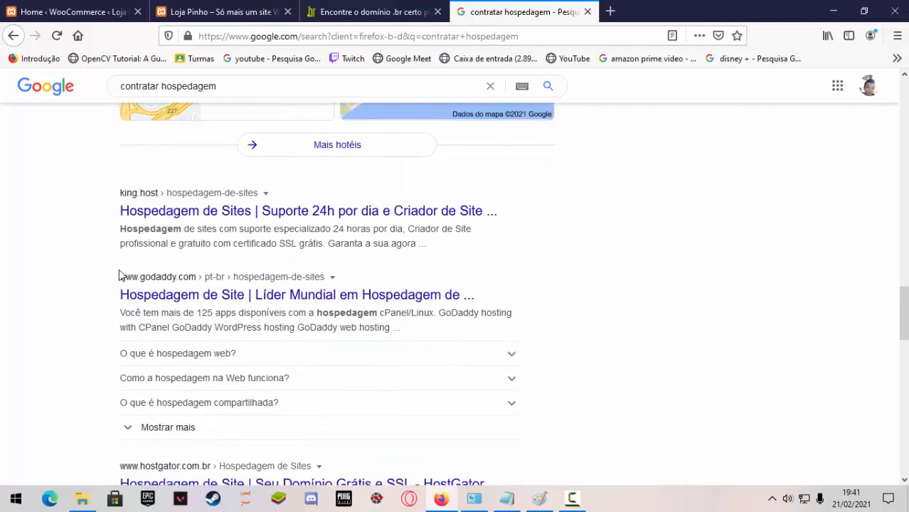
pyautogui.scroll(-2, 242, 368)
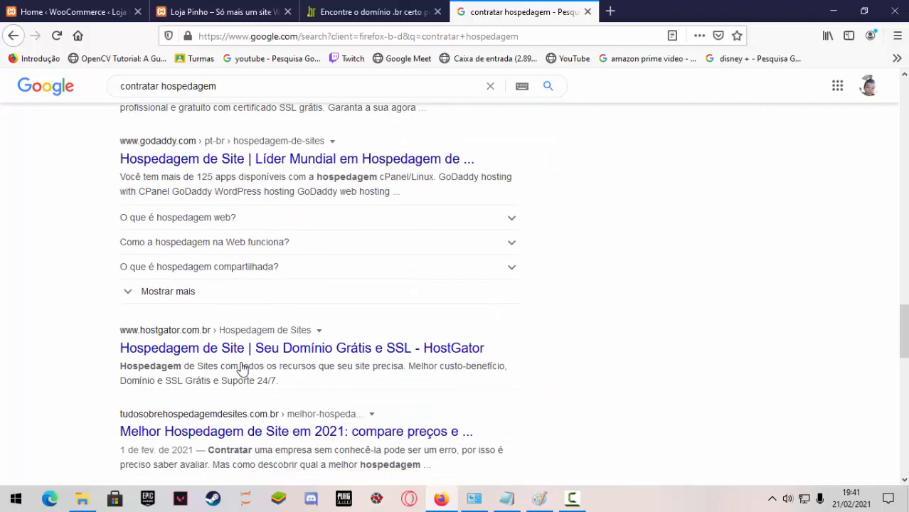
pyautogui.scroll(-2, 216, 431)
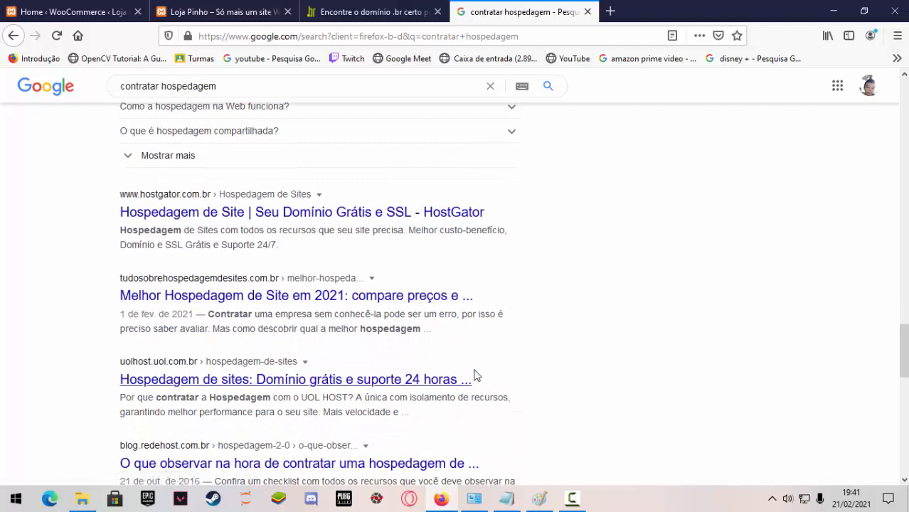
# Compare the Registro.br domain page with the Google hosting results, ending on the lojapinho.com.br result.
pyautogui.click(373, 11)
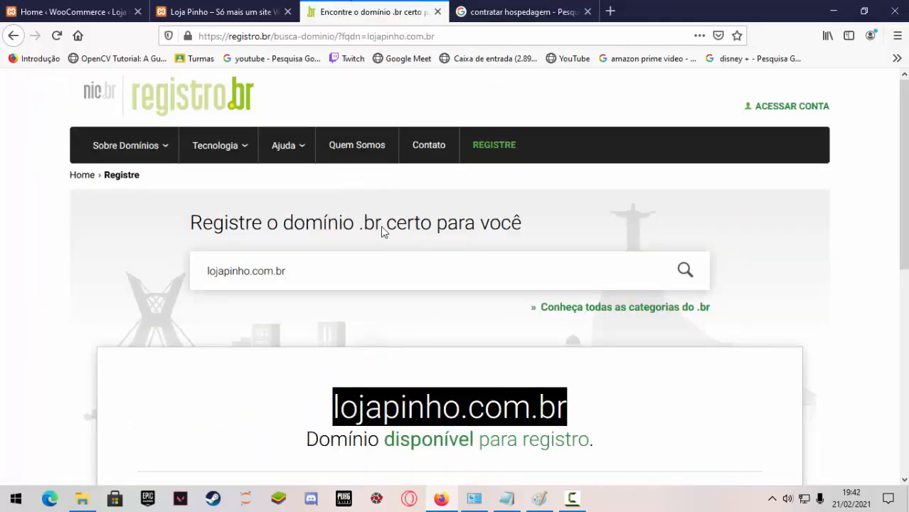
pyautogui.click(552, 5)
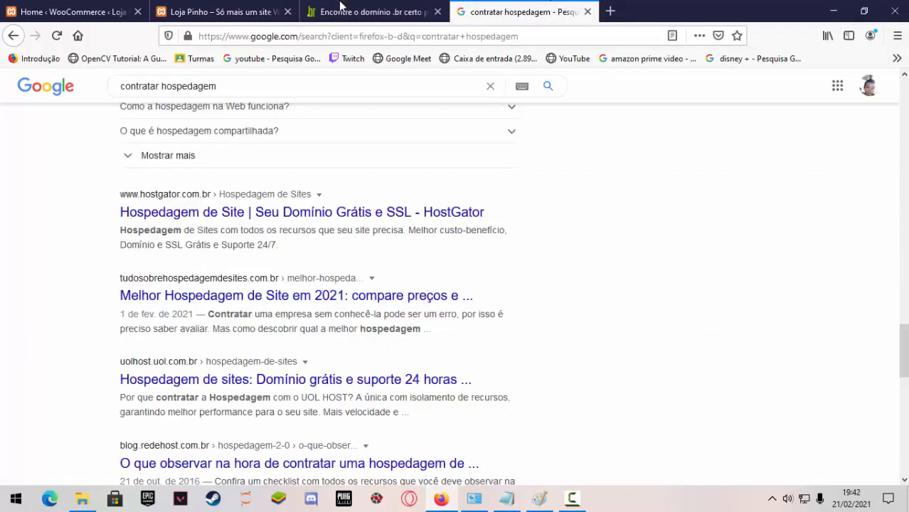
pyautogui.click(342, 6)
pyautogui.click(516, 12)
pyautogui.click(388, 10)
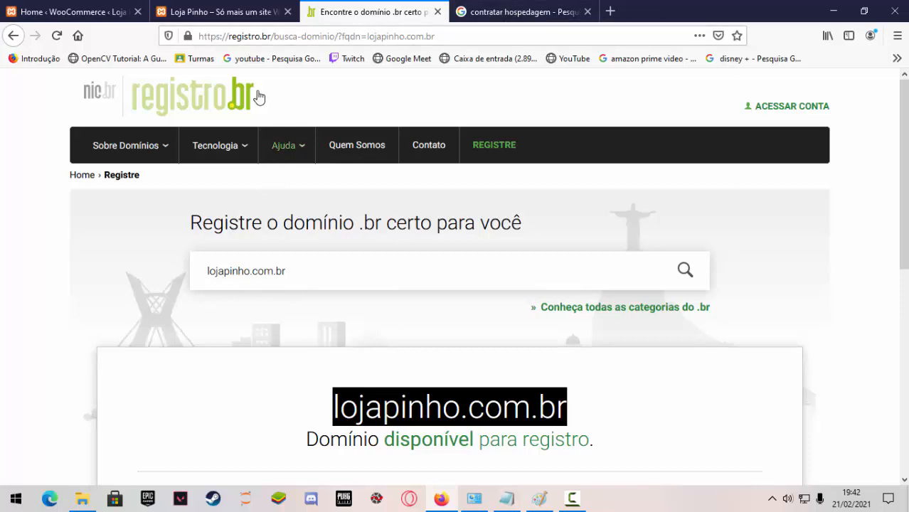
pyautogui.click(539, 499)
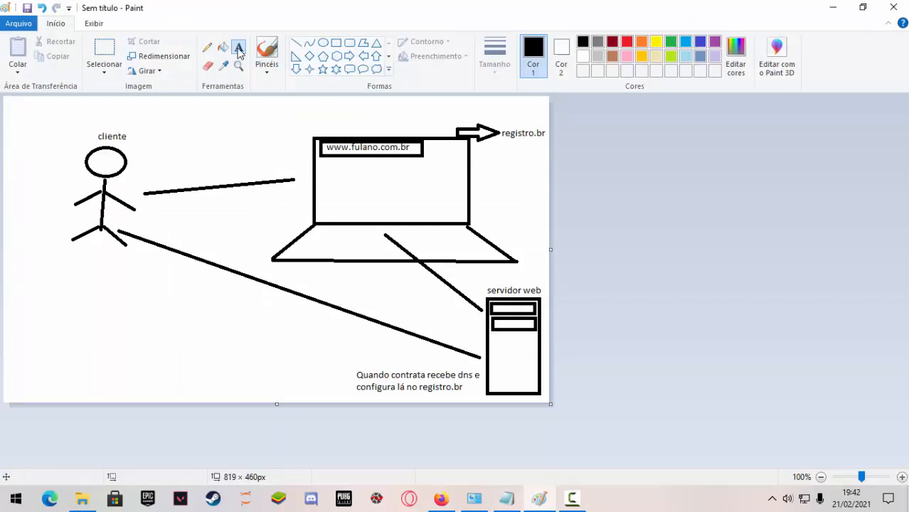
pyautogui.click(292, 148)
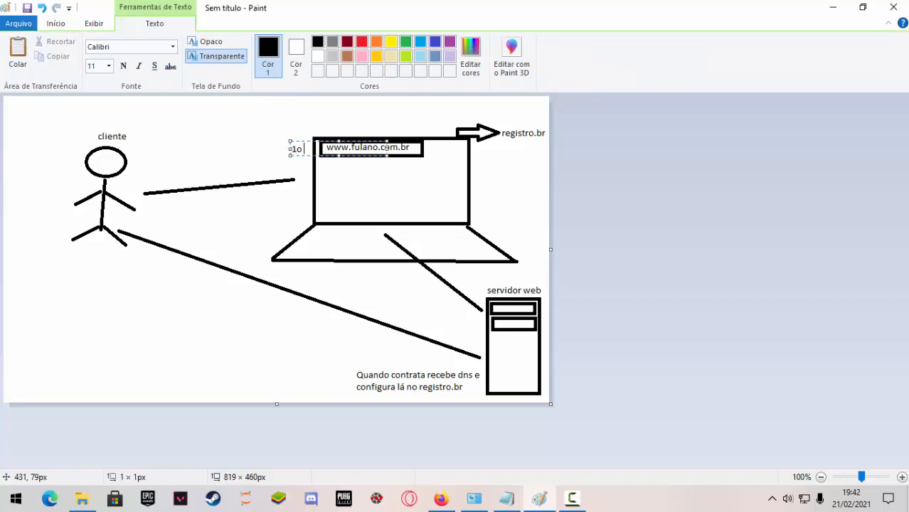
pyautogui.click(315, 182)
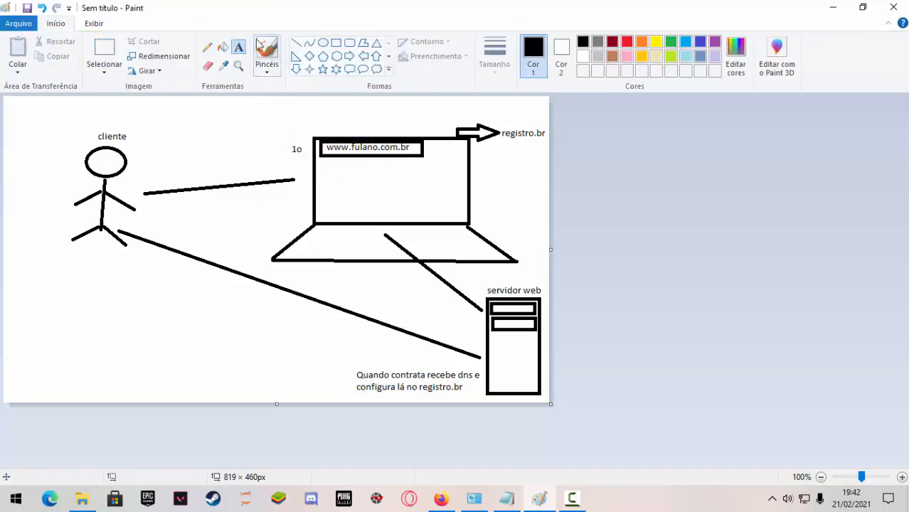
pyautogui.click(451, 302)
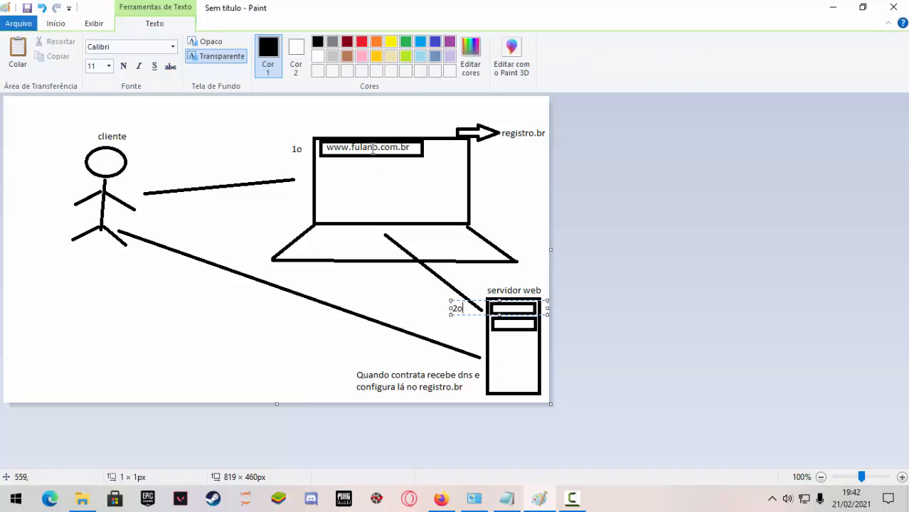
pyautogui.click(469, 326)
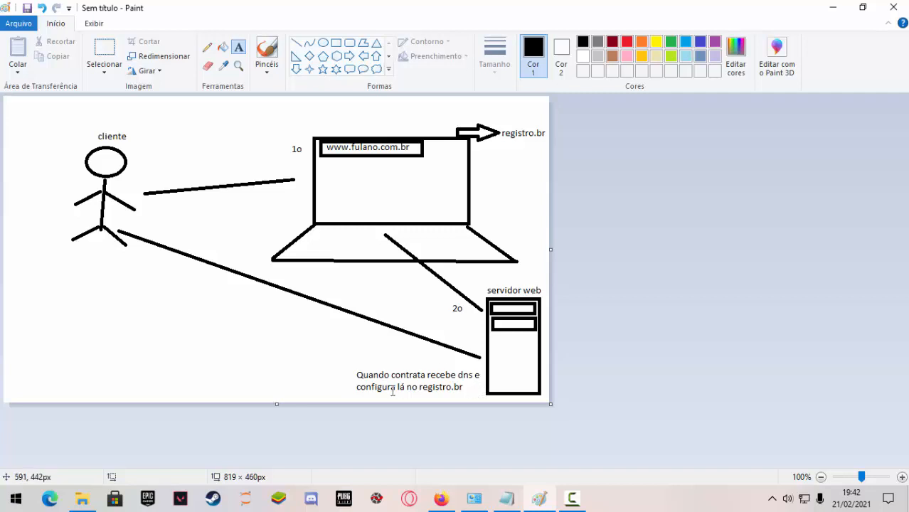
# Draw an ellipse about 32 × 29 px around the word "dns" in the note beside the web server.
pyautogui.click(358, 375)
pyautogui.click(429, 392)
pyautogui.click(323, 43)
pyautogui.moveTo(455, 364); pyautogui.dragTo(476, 384)
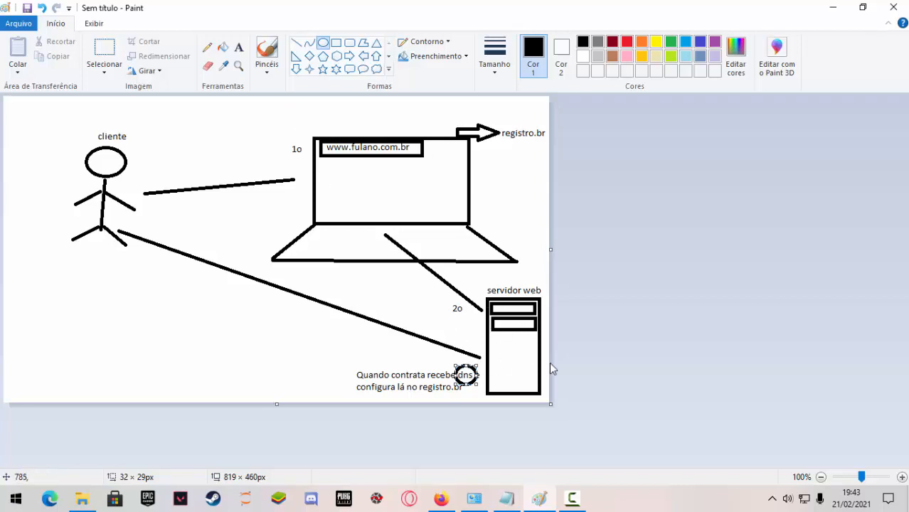
pyautogui.click(311, 354)
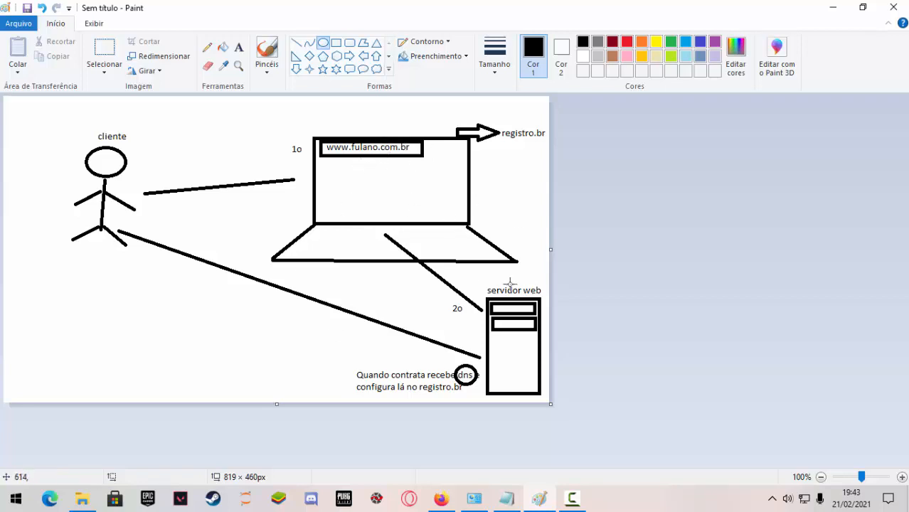
# Switch to Firefox and open hospedameusite.com.br in the tab with the "contratar hospedagem" results.
pyautogui.click(441, 498)
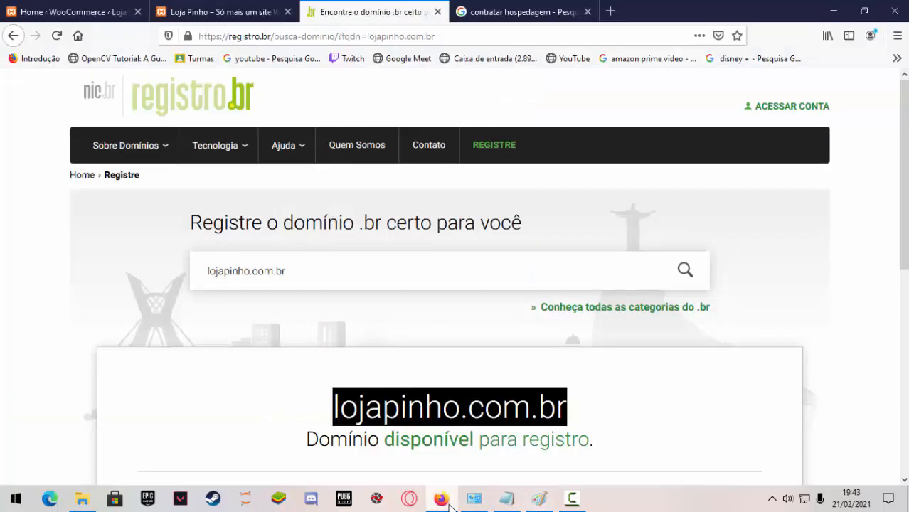
pyautogui.click(498, 11)
pyautogui.click(537, 36)
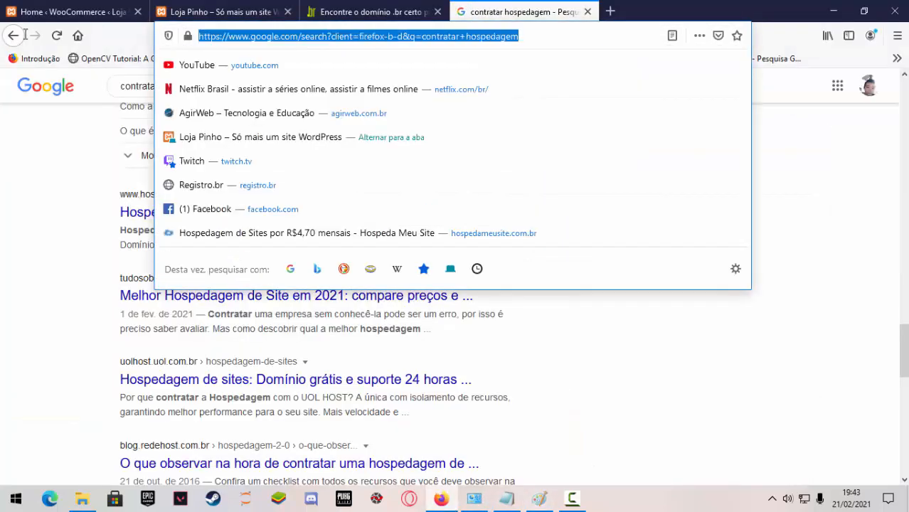
pyautogui.write('h')
pyautogui.press('BackSpace')
pyautogui.write('h')
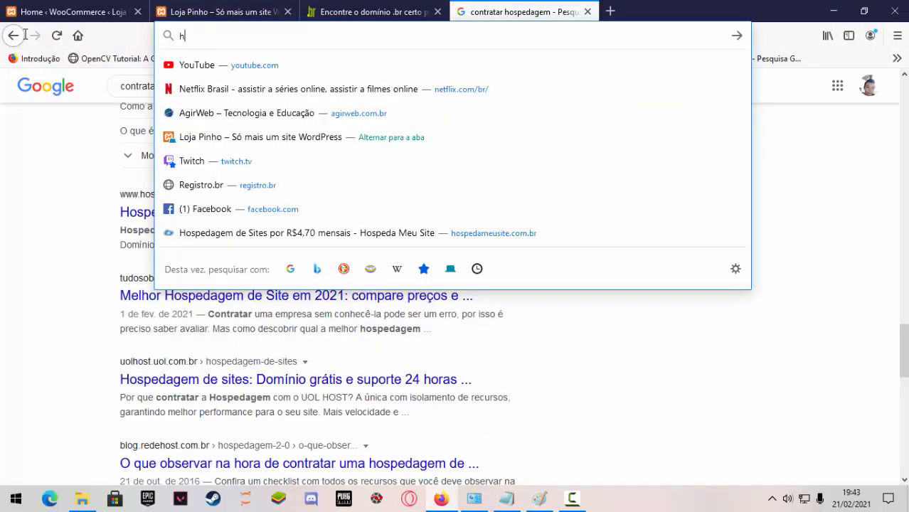
pyautogui.write('ospeda')
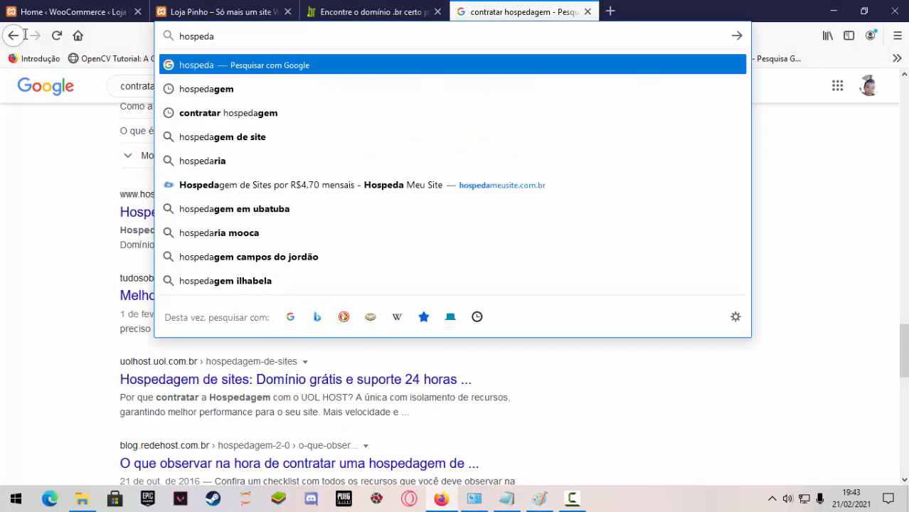
pyautogui.write('meusit')
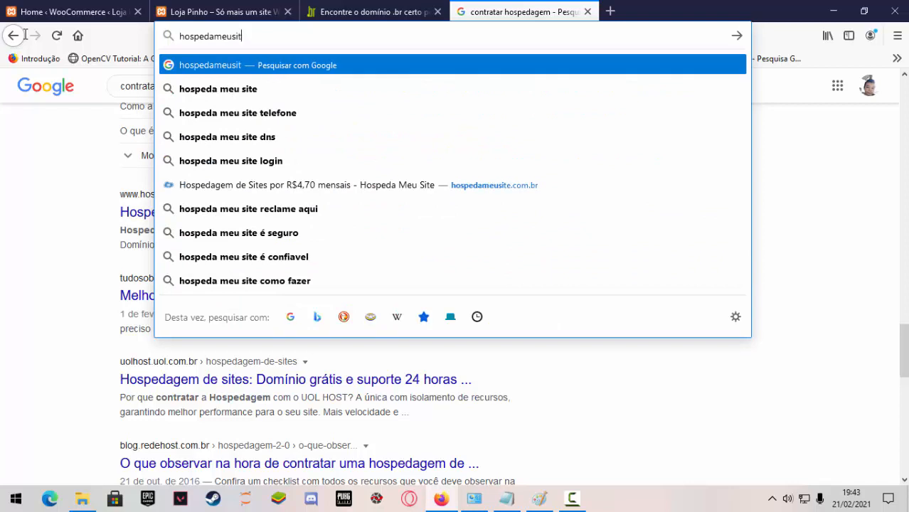
pyautogui.write('e.com')
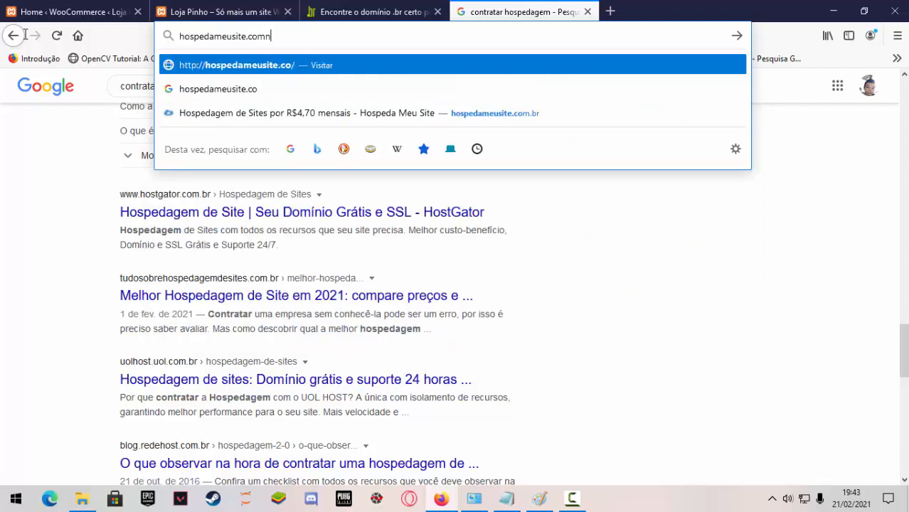
pyautogui.write('.br')
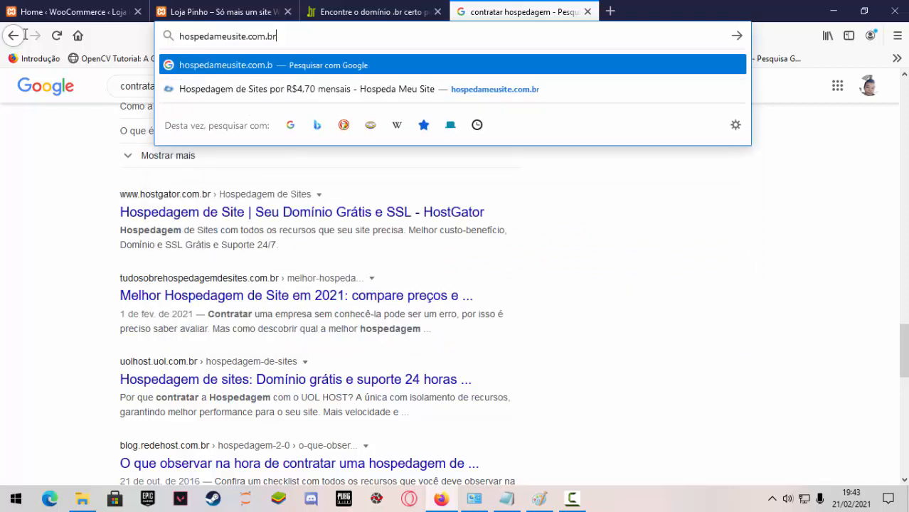
pyautogui.press('Return')
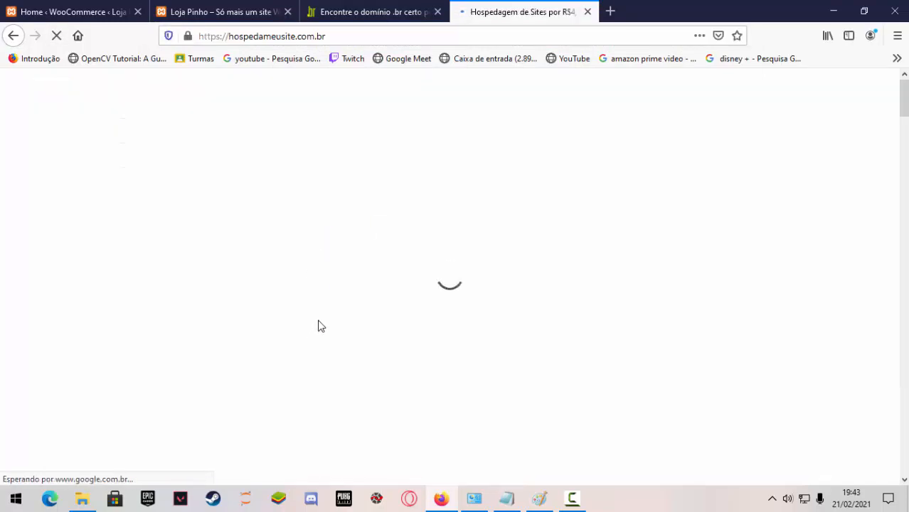
# Examine the site hosting plans, highlighting the Iniciante plan's "30 GB de espaço em disco" and "30 Domínios Hospedados" lines.
pyautogui.scroll(-10, 325, 341)
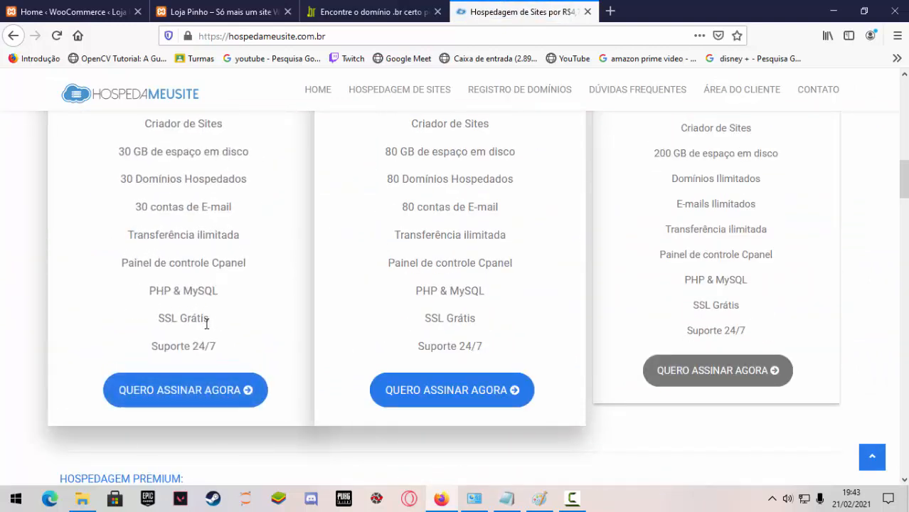
pyautogui.scroll(1, 206, 325)
pyautogui.scroll(2, 184, 306)
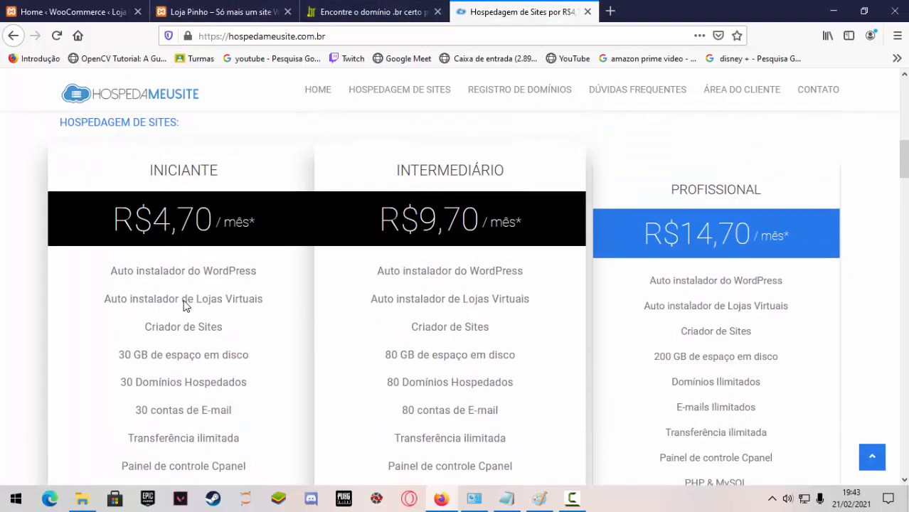
pyautogui.scroll(-1, 184, 303)
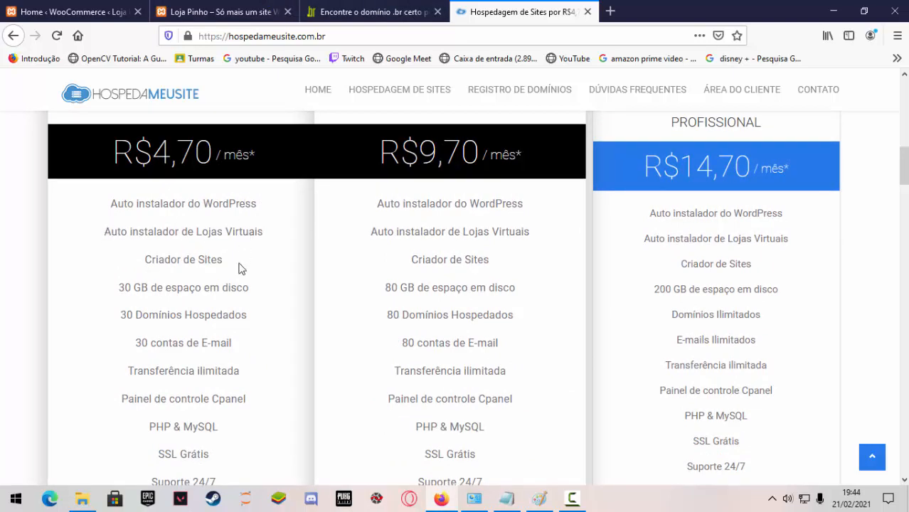
pyautogui.scroll(-1, 239, 269)
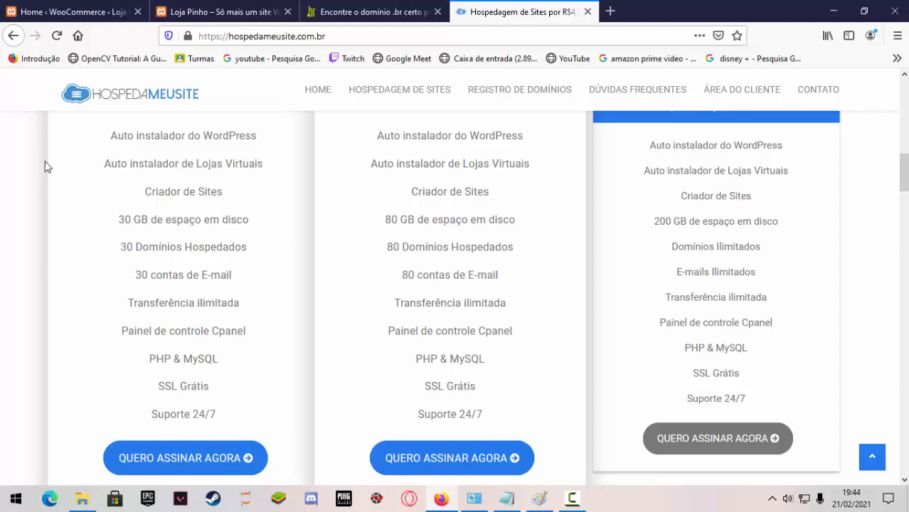
pyautogui.moveTo(118, 223); pyautogui.dragTo(247, 246)
pyautogui.scroll(3, 147, 377)
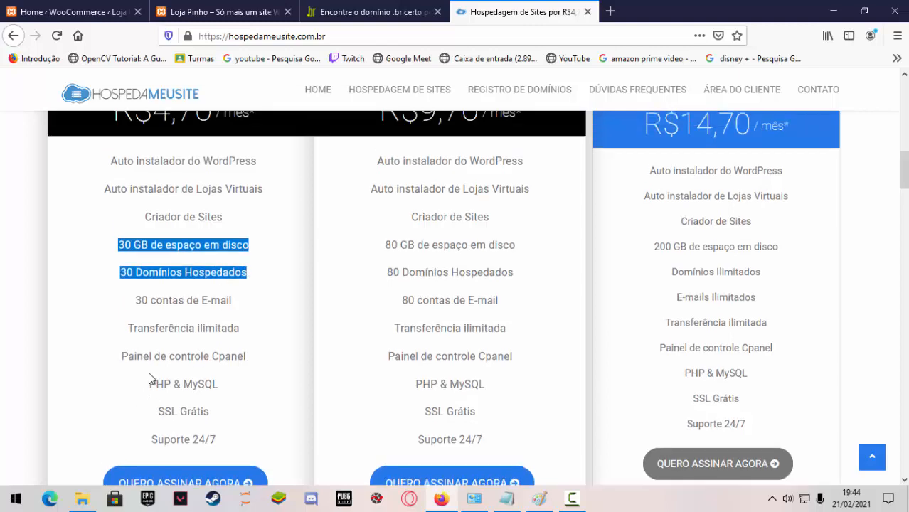
pyautogui.scroll(-3, 154, 348)
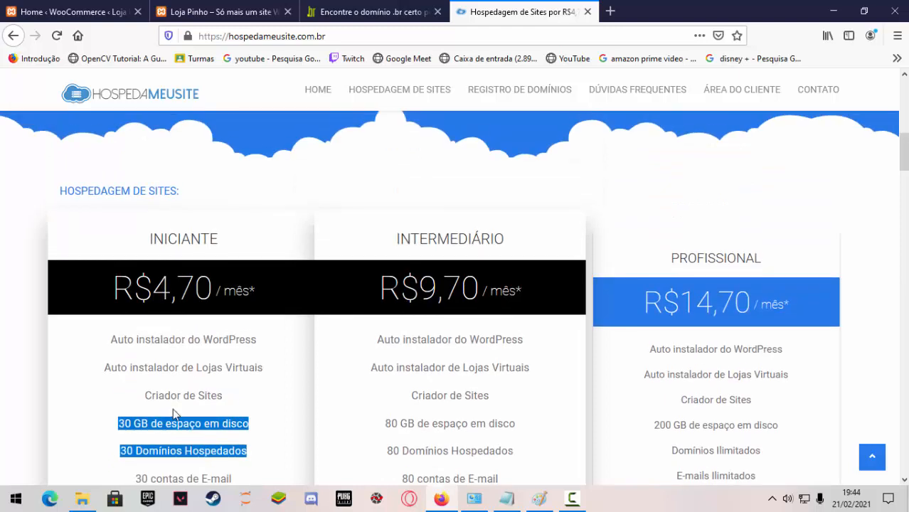
pyautogui.click(346, 40)
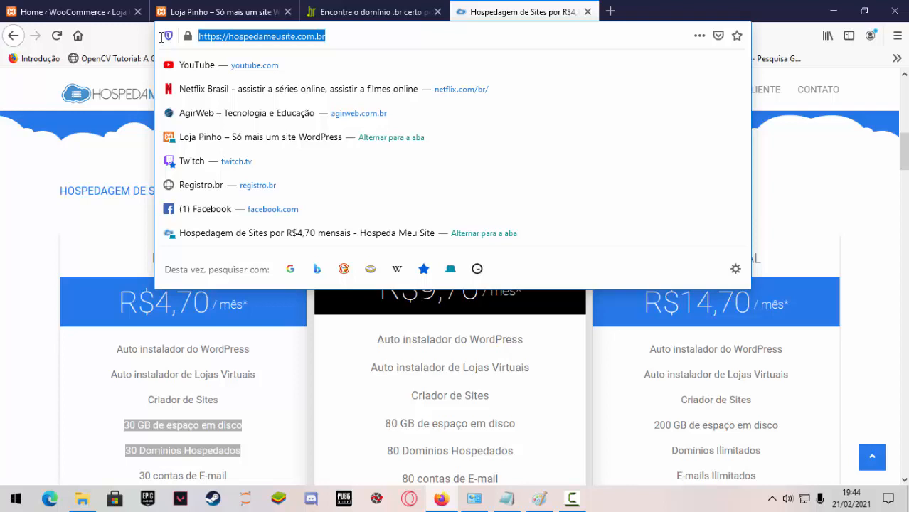
pyautogui.write('www.a')
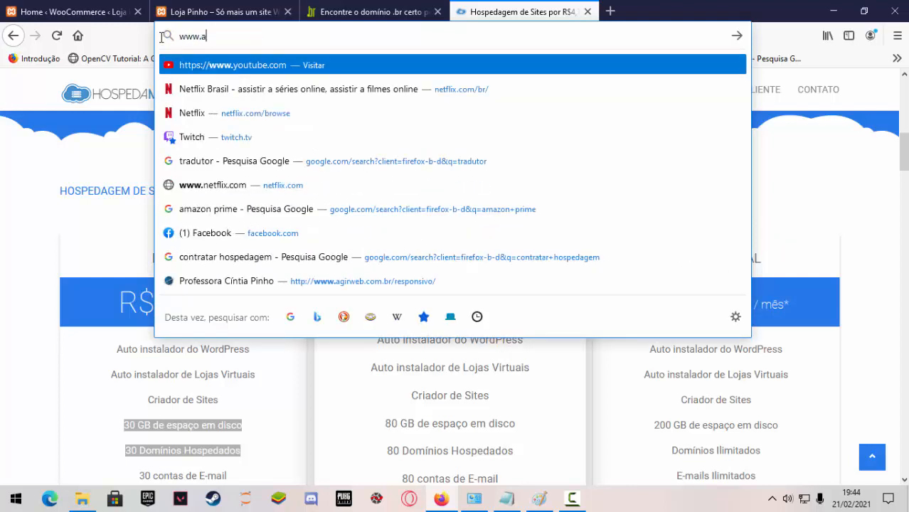
pyautogui.write('girweb.com.br/')
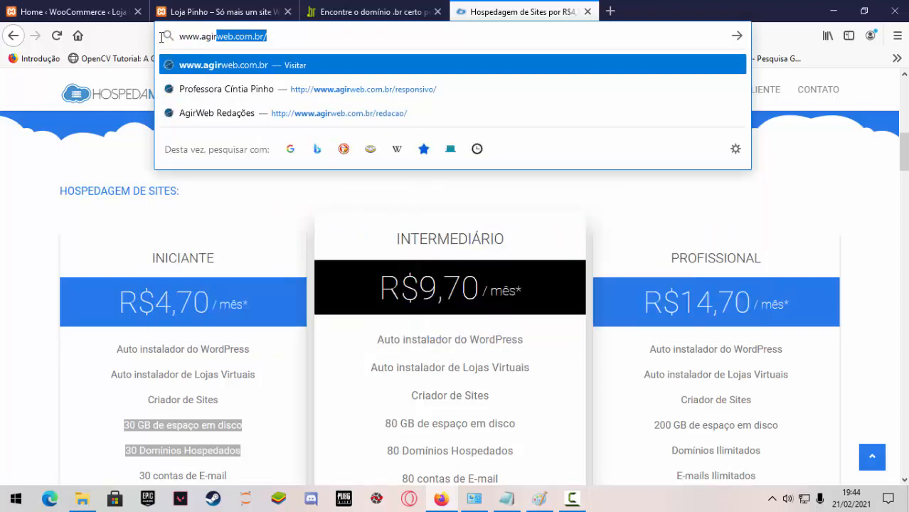
pyautogui.press('Right')
pyautogui.press('Return')
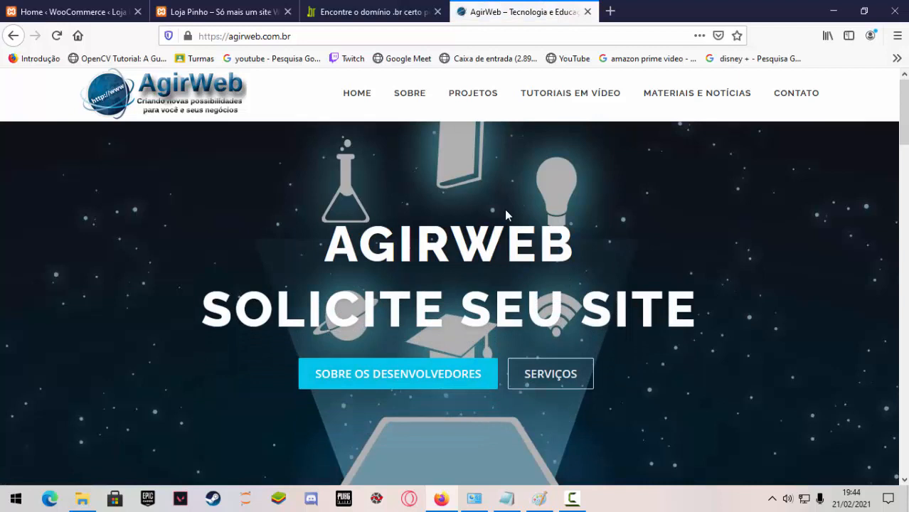
# Open the /redacao subfolder of agirweb.com.br.
pyautogui.click(320, 36)
pyautogui.click(320, 35)
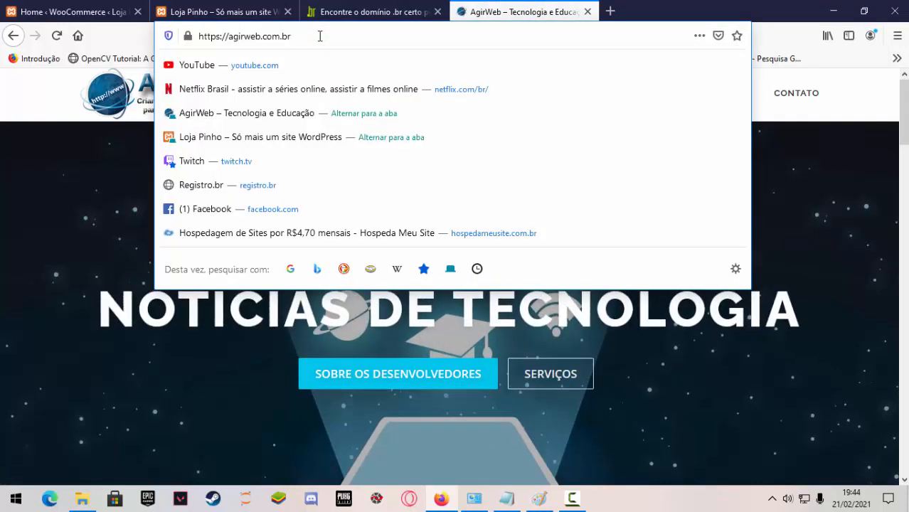
pyautogui.write('/re')
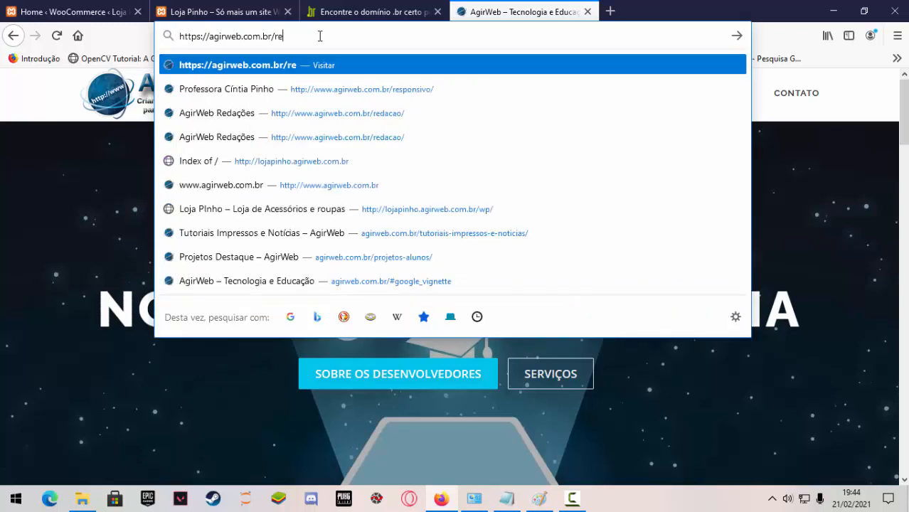
pyautogui.write('dacao')
pyautogui.press('Return')
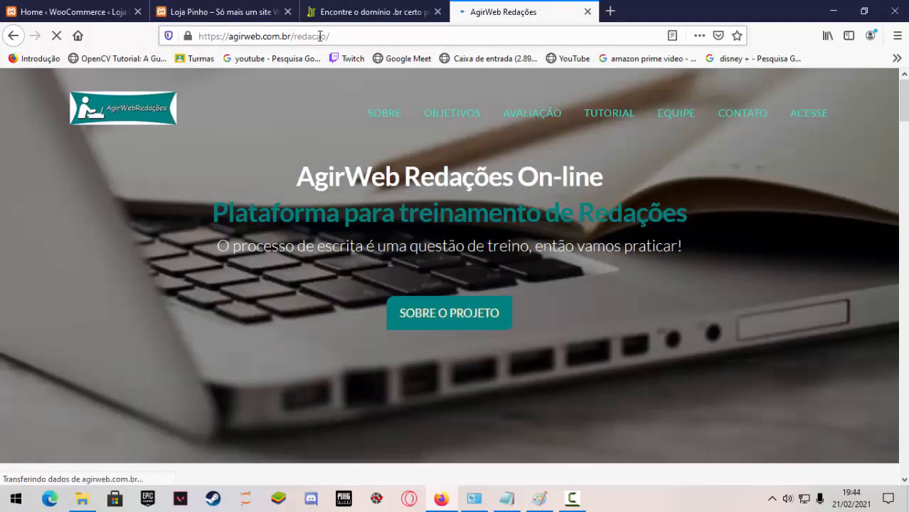
# Open the /responsivo subfolder of agirweb.com.br and look over its page.
pyautogui.click(345, 35)
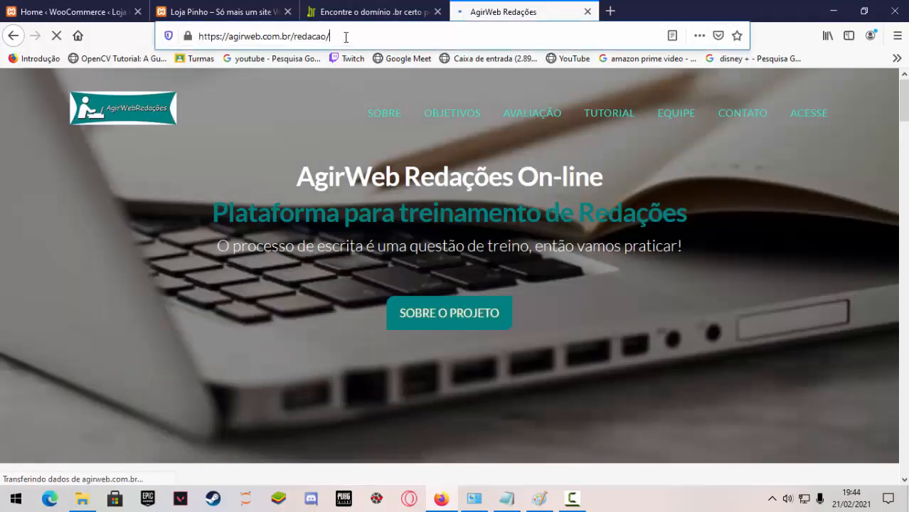
pyautogui.click(352, 35)
pyautogui.press('BackSpace')
pyautogui.press('BackSpace')
pyautogui.press('BackSpace')
pyautogui.press('BackSpace')
pyautogui.press('BackSpace')
pyautogui.press('BackSpace')
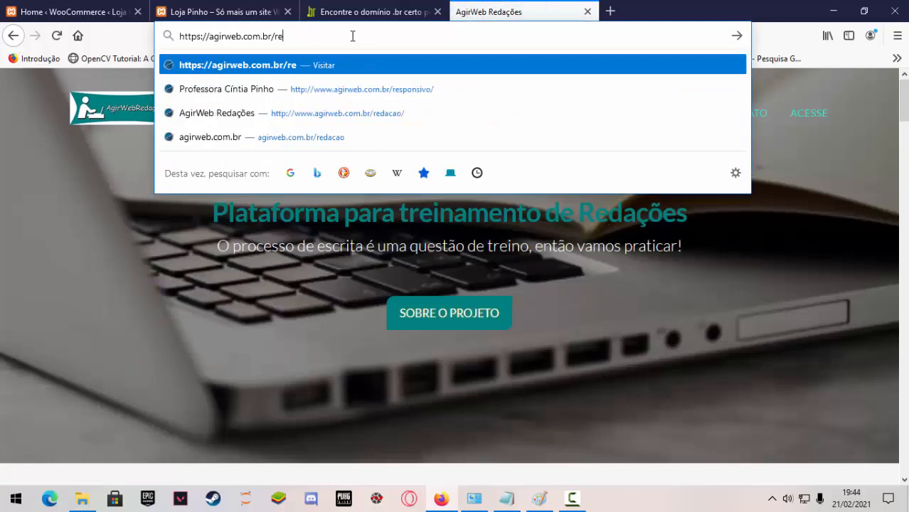
pyautogui.write('sponsivo')
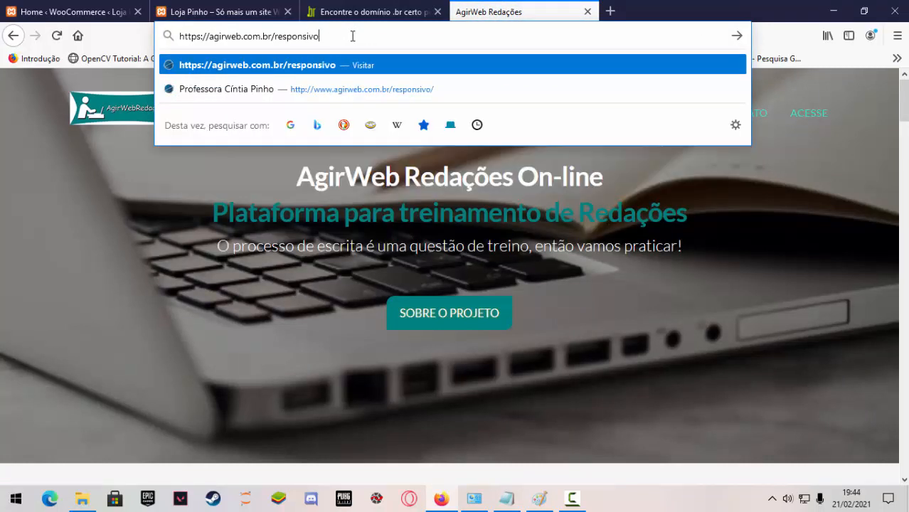
pyautogui.press('Return')
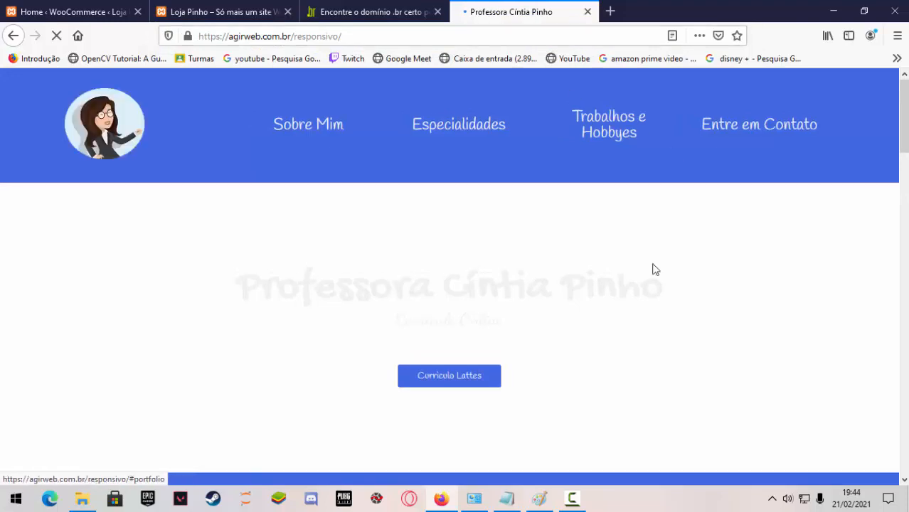
pyautogui.scroll(-10, 638, 279)
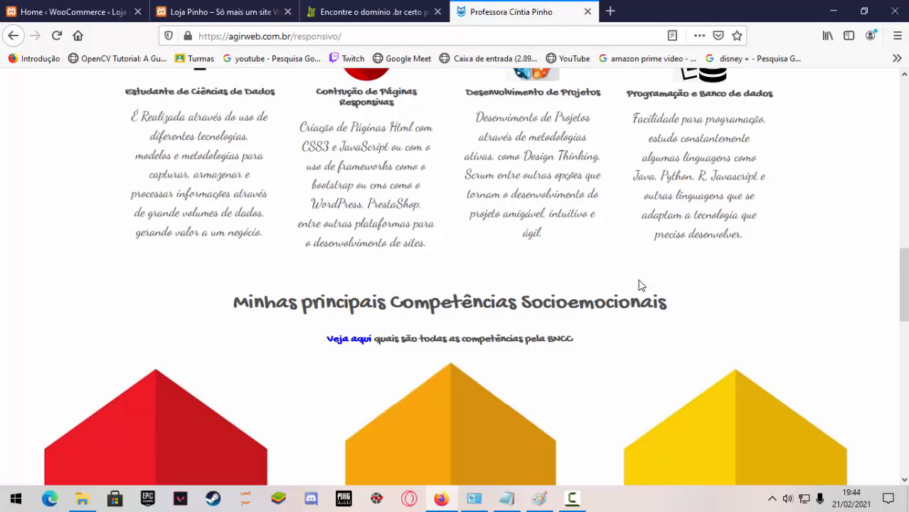
pyautogui.scroll(8, 638, 279)
pyautogui.scroll(3, 638, 286)
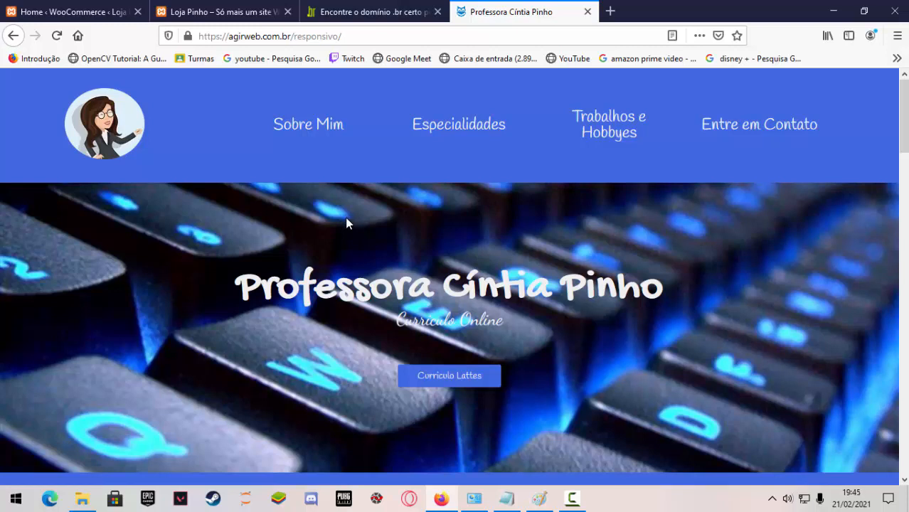
# Replace the /responsivo subfolder in the address with /cpanel to open the agirweb.com.br cPanel login page.
pyautogui.click(361, 32)
pyautogui.click(362, 33)
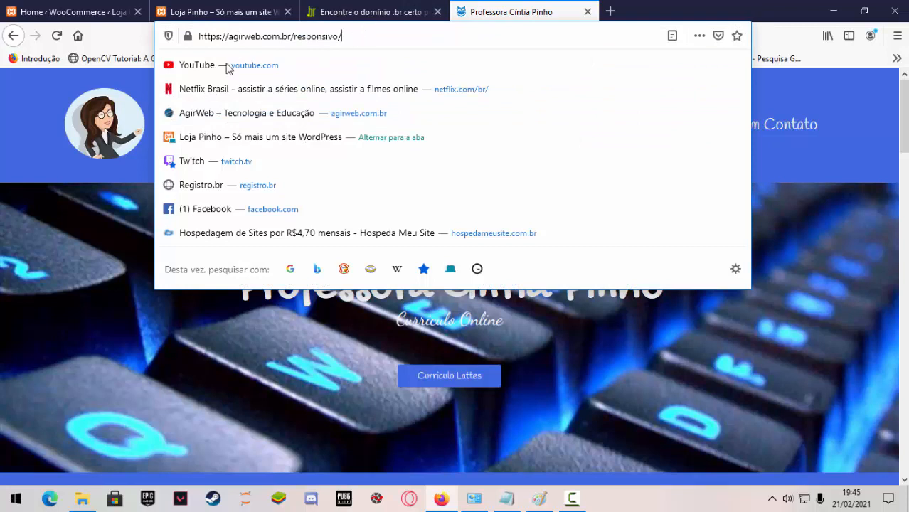
pyautogui.click(114, 42)
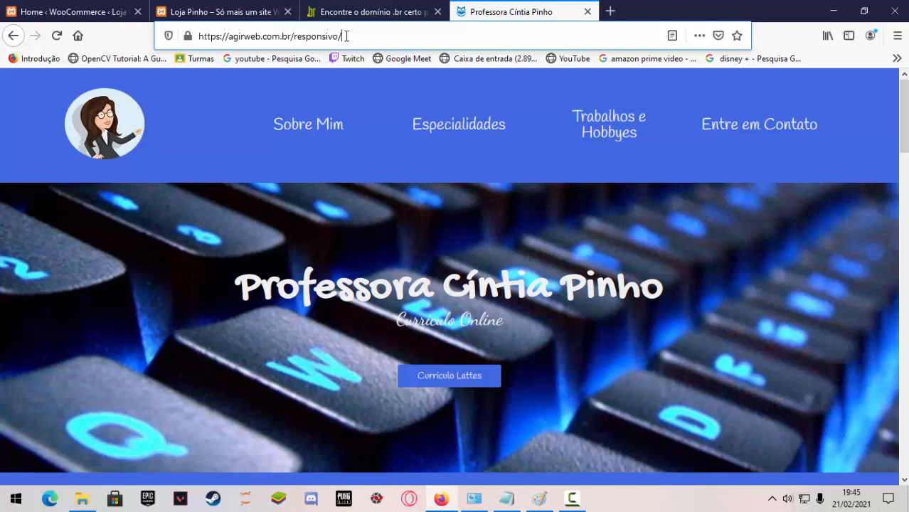
pyautogui.moveTo(346, 35); pyautogui.dragTo(294, 42)
pyautogui.press('BackSpace')
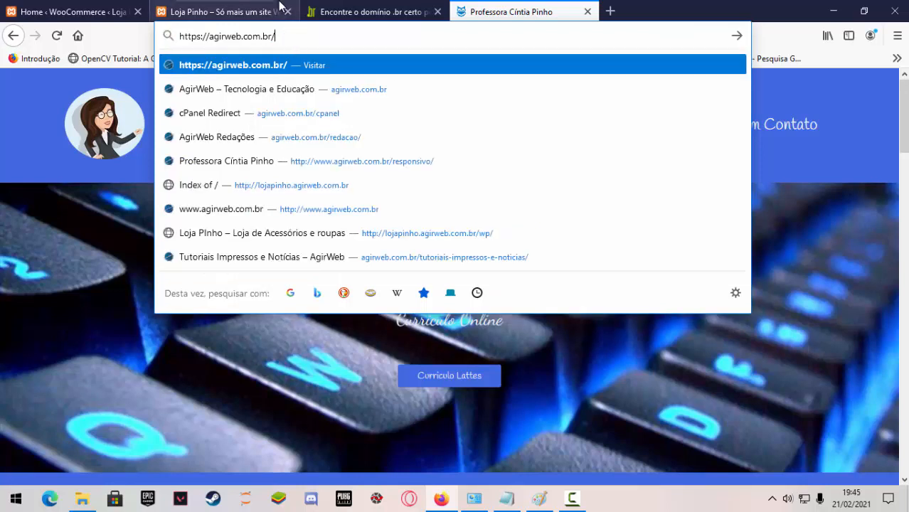
pyautogui.write('cpanel')
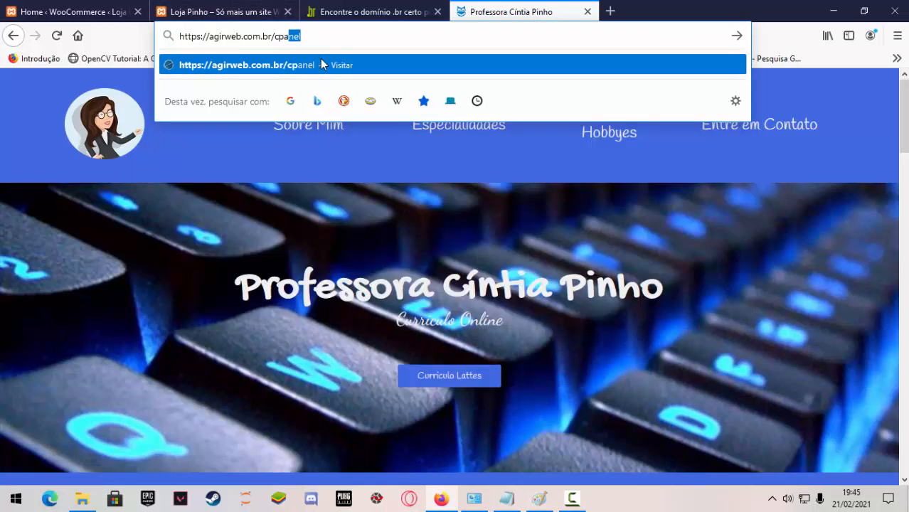
pyautogui.press('Return')
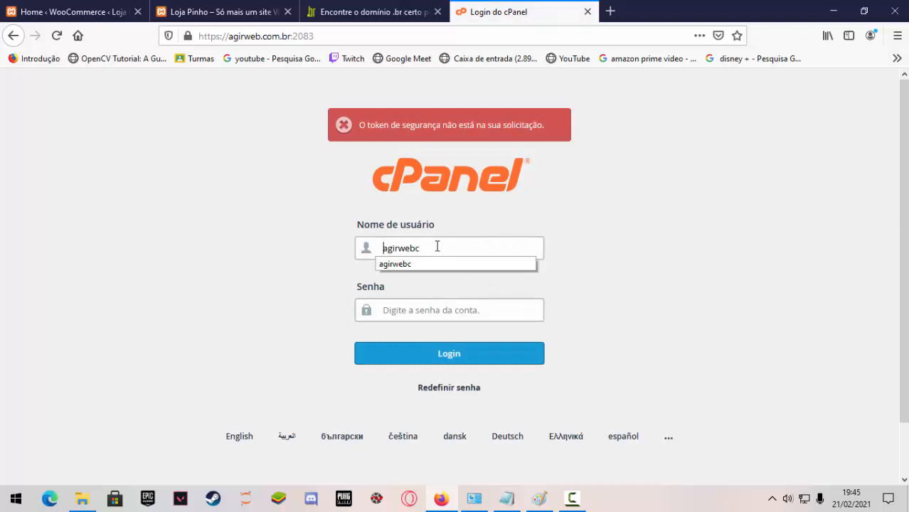
# Log in to cPanel with the account username and password, and decline saving the login in the browser.
pyautogui.click(435, 245)
pyautogui.click(481, 307)
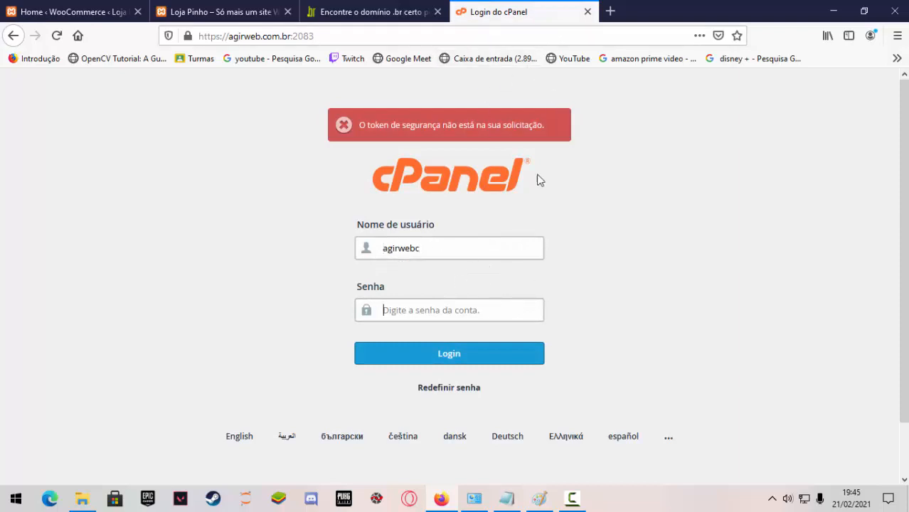
pyautogui.moveTo(448, 251); pyautogui.dragTo(368, 254)
pyautogui.click(474, 308)
pyautogui.write('a')
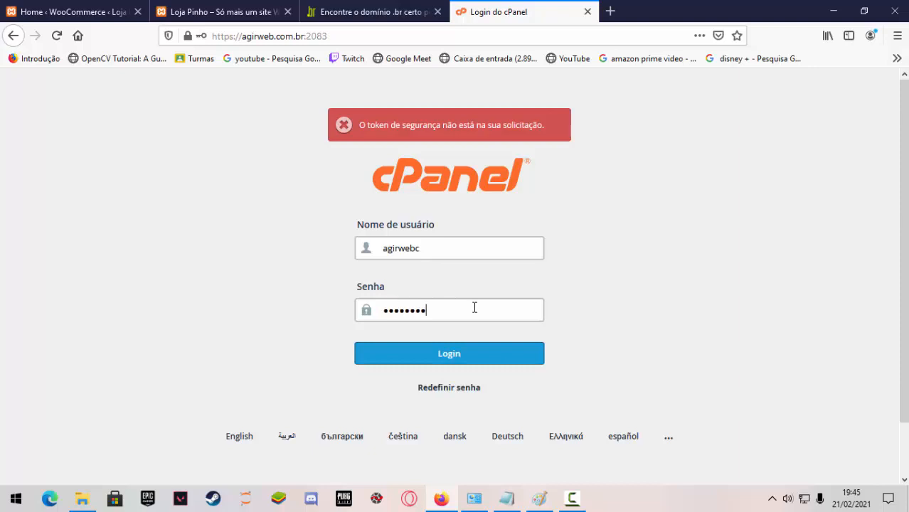
pyautogui.click(492, 362)
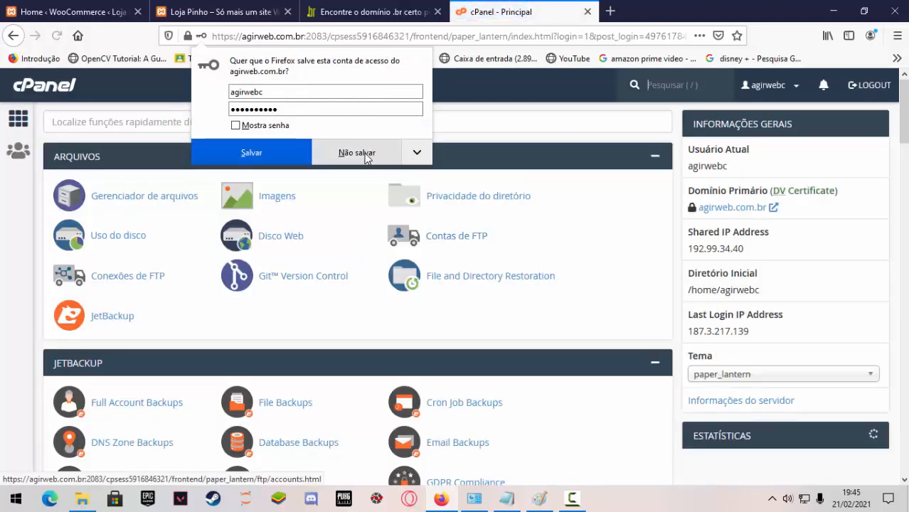
pyautogui.click(365, 156)
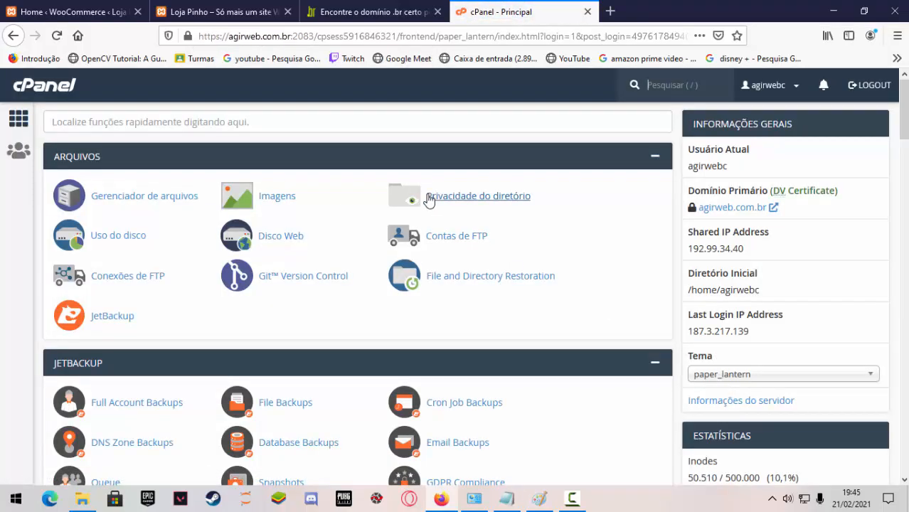
# Examine the hosting account statistics, such as disk usage, e-mail accounts, MySQL disk usage, addon domains and subdomains.
pyautogui.scroll(-2, 420, 196)
pyautogui.scroll(-5, 750, 293)
pyautogui.scroll(-2, 732, 289)
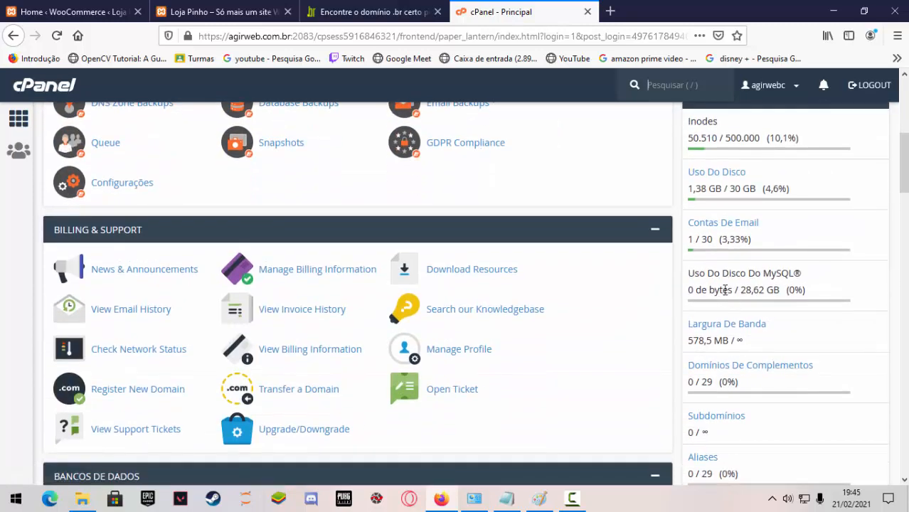
pyautogui.scroll(-1, 714, 249)
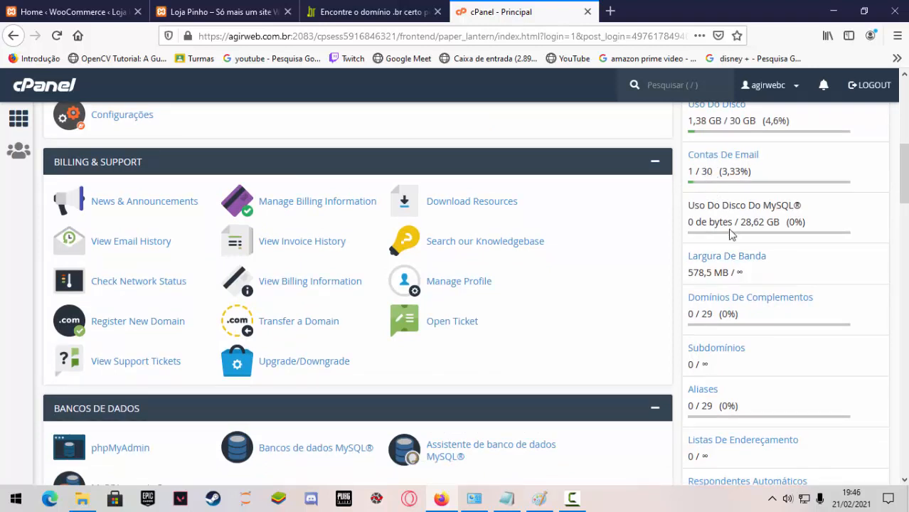
pyautogui.scroll(-1, 718, 295)
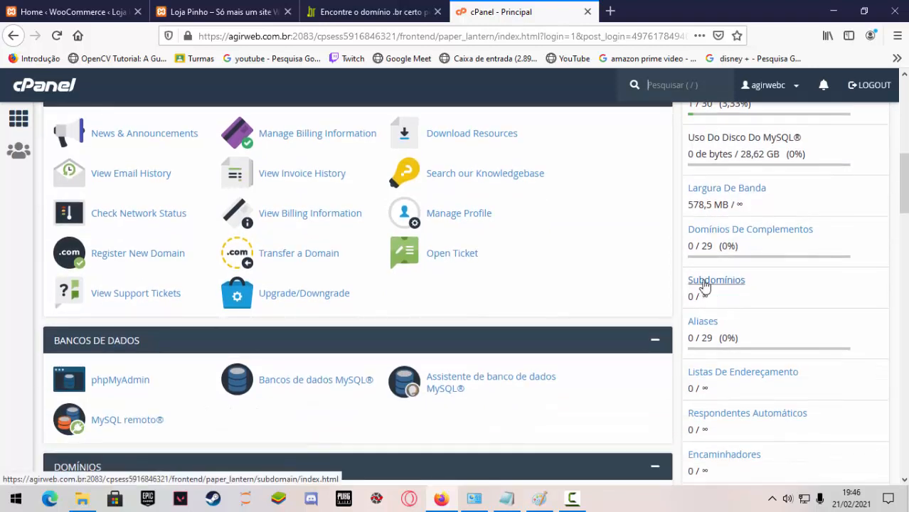
pyautogui.scroll(7, 715, 294)
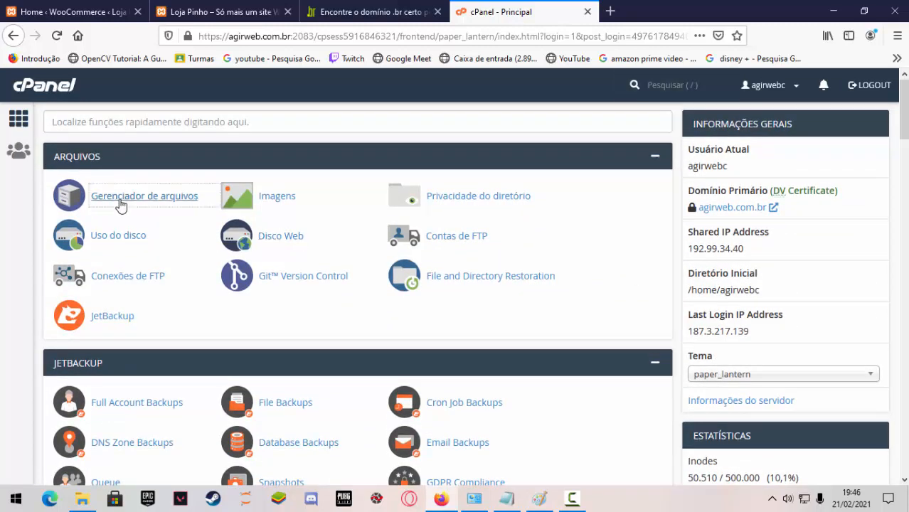
# Open the cPanel file manager and list the contents of the public_html folder.
pyautogui.click(120, 204)
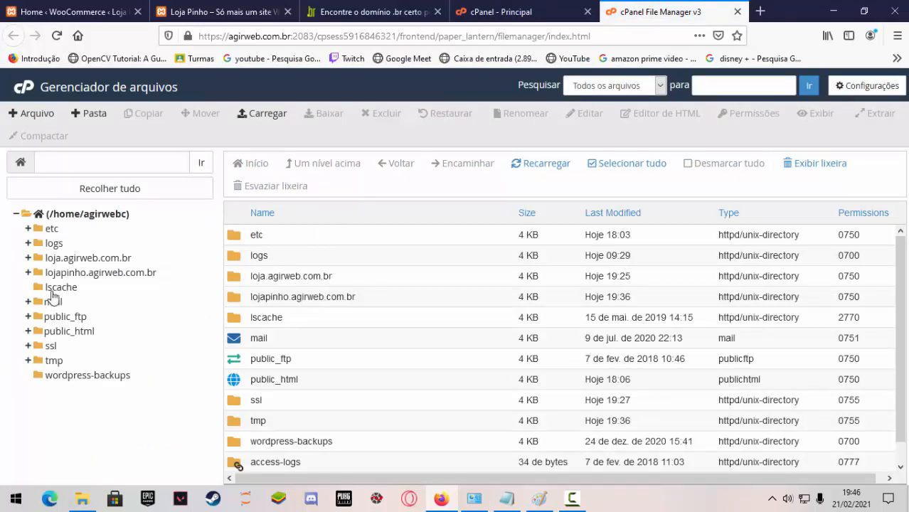
pyautogui.click(65, 317)
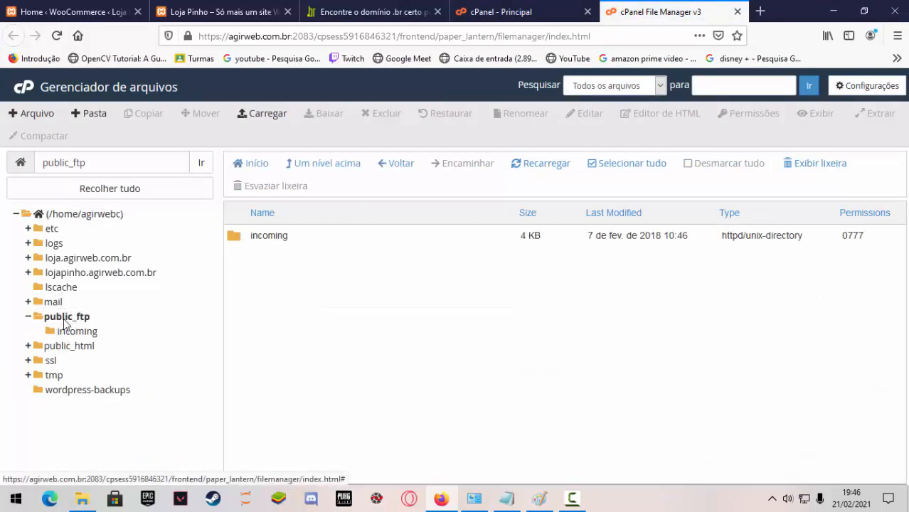
pyautogui.click(28, 317)
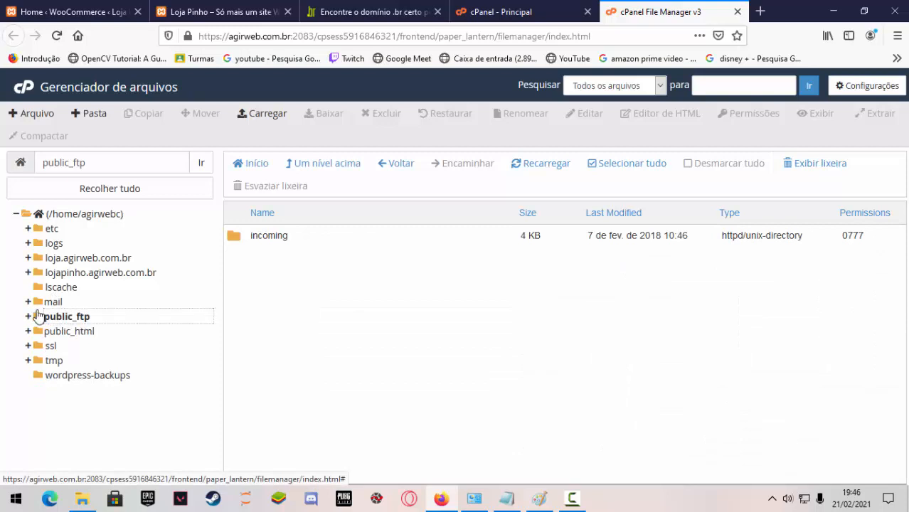
pyautogui.click(69, 330)
# Examine the redacao, responsivo and teste subfolders and the WordPress files inside public_html.
pyautogui.scroll(-5, 283, 338)
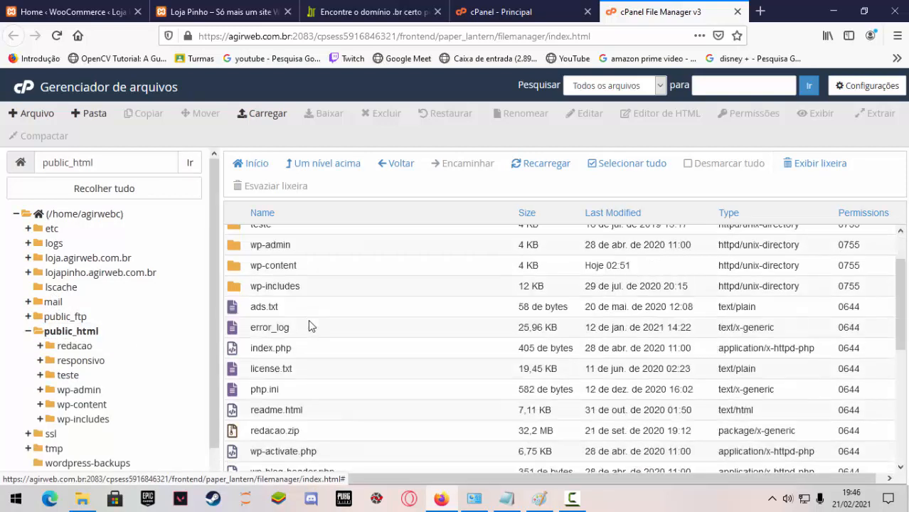
pyautogui.scroll(5, 281, 340)
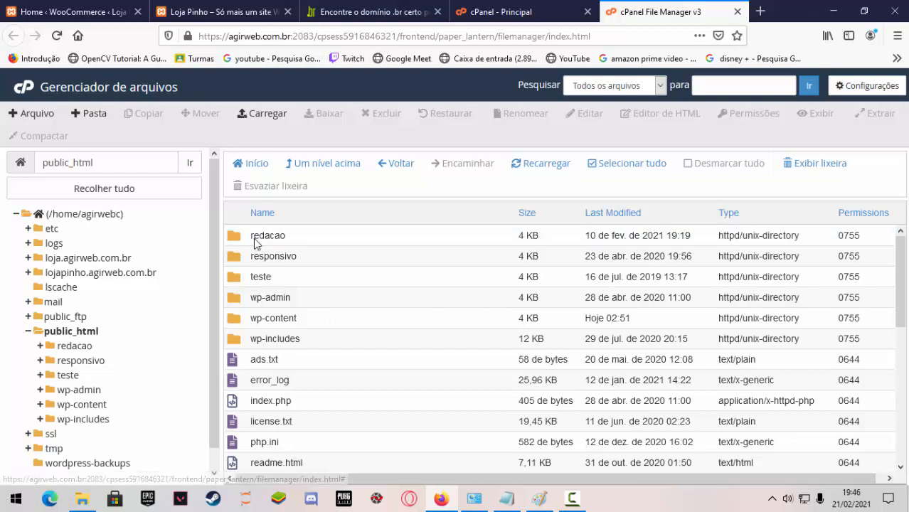
pyautogui.moveTo(253, 236); pyautogui.dragTo(293, 238)
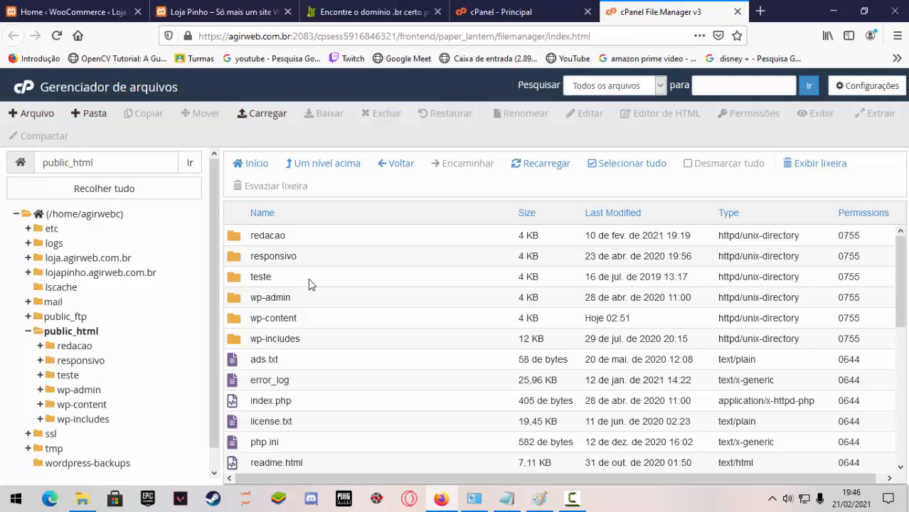
pyautogui.scroll(-3, 308, 278)
pyautogui.scroll(3, 292, 299)
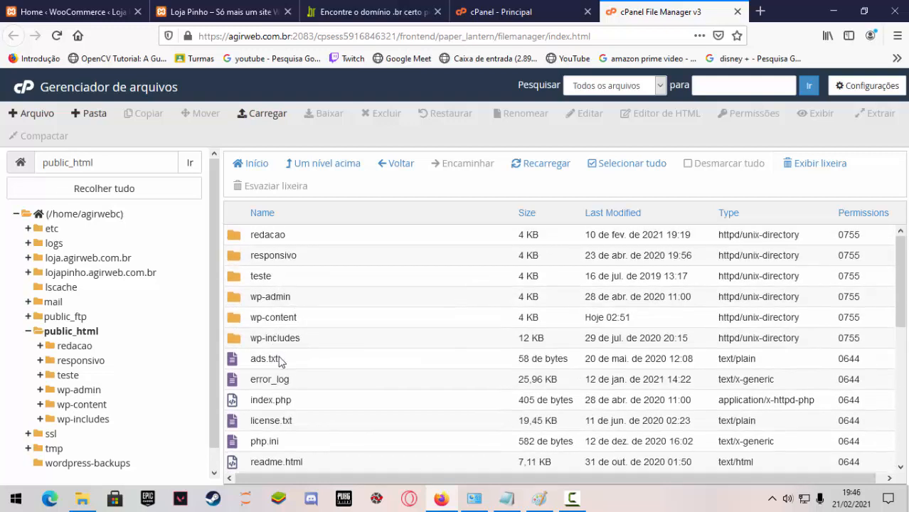
pyautogui.scroll(-6, 270, 348)
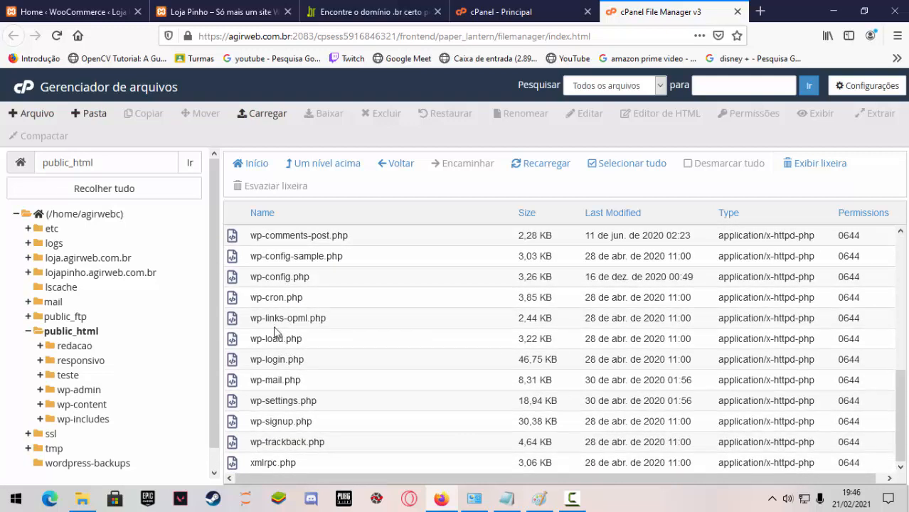
# Load agirweb.com.br in the browser tab that holds the local Loja Pinho store.
pyautogui.click(478, 9)
pyautogui.click(316, 8)
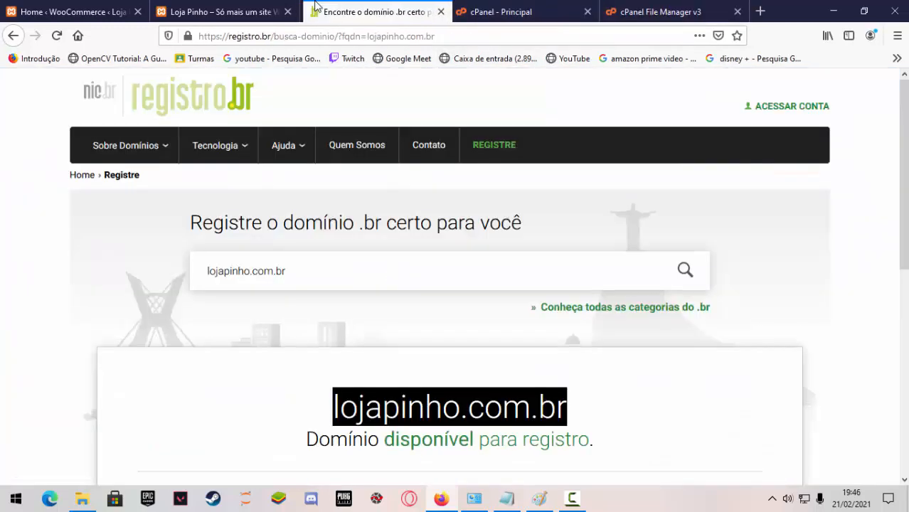
pyautogui.click(228, 12)
pyautogui.click(302, 39)
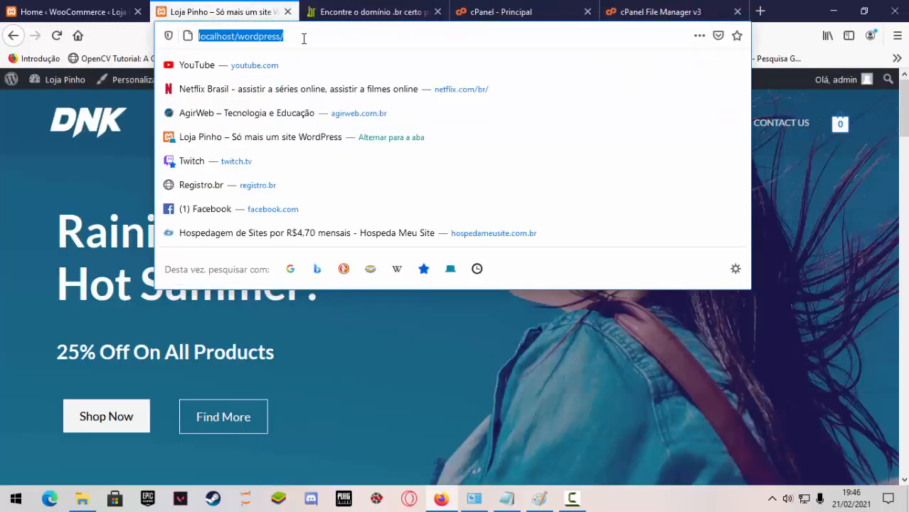
pyautogui.write('agirweb.com.br')
pyautogui.press('Return')
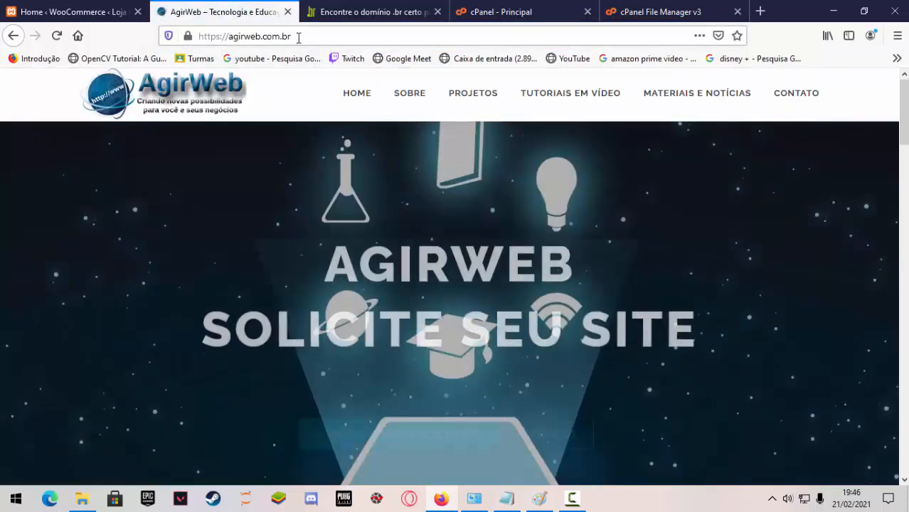
pyautogui.click(299, 38)
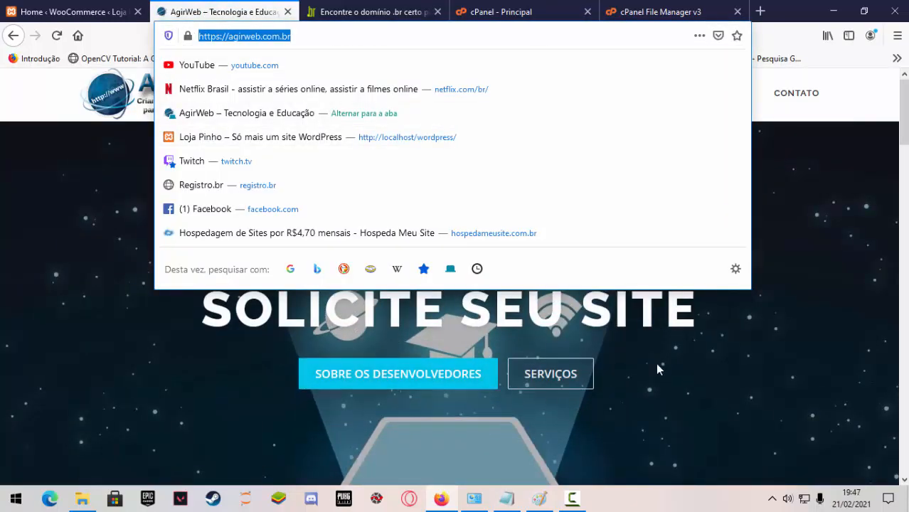
# Return to the cPanel file manager and look through the main site's WordPress files in public_html.
pyautogui.click(534, 9)
pyautogui.click(687, 9)
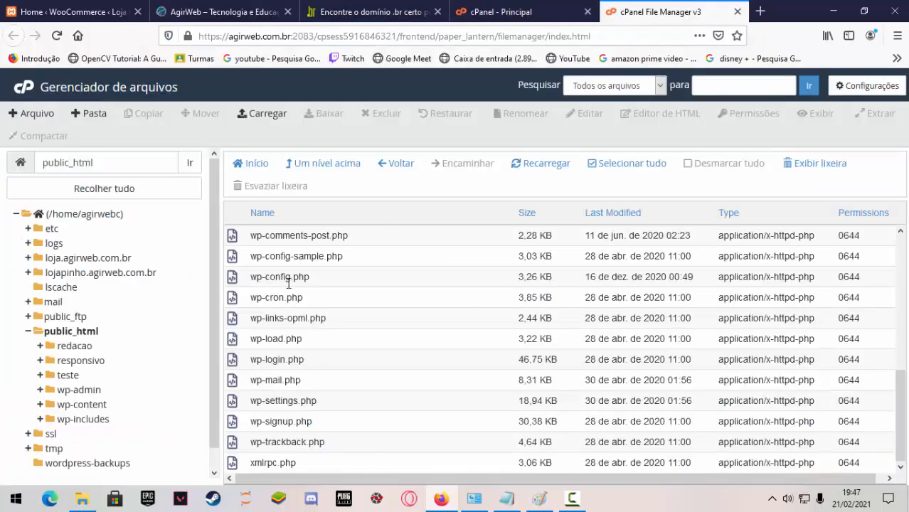
pyautogui.scroll(5, 320, 324)
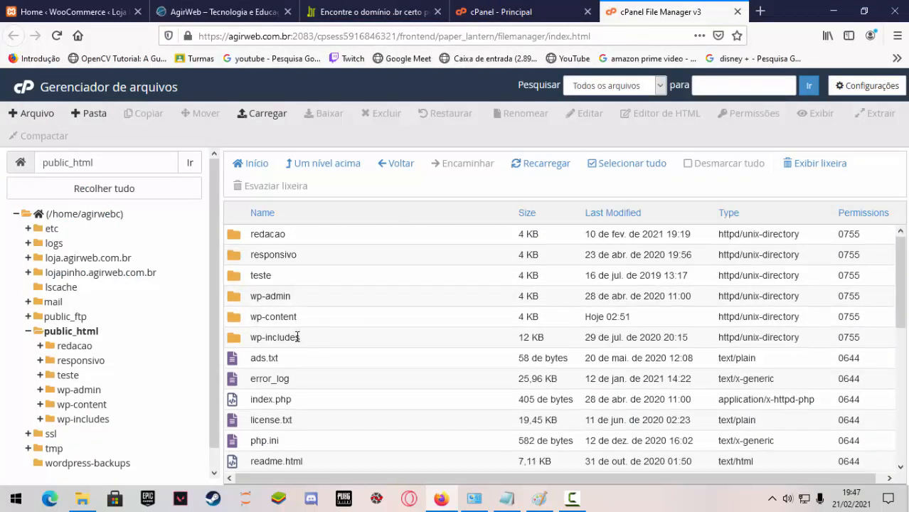
pyautogui.scroll(-5, 284, 341)
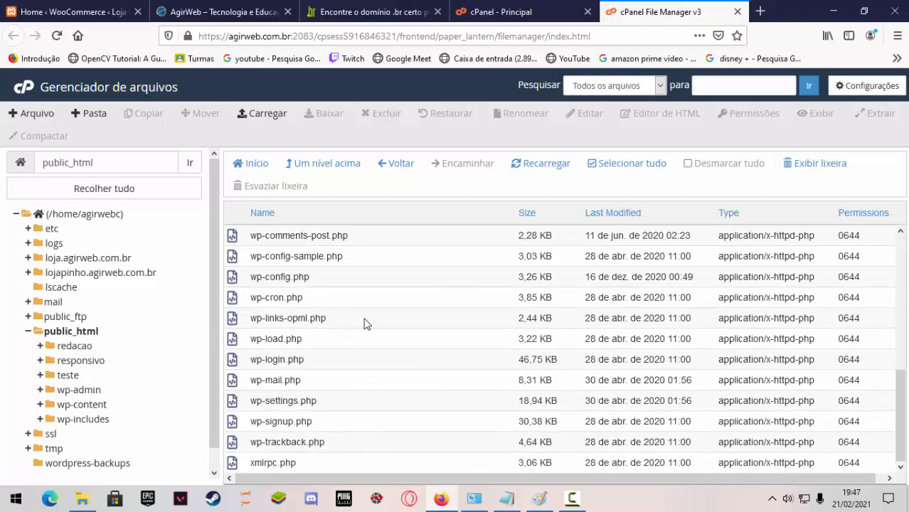
pyautogui.scroll(5, 375, 320)
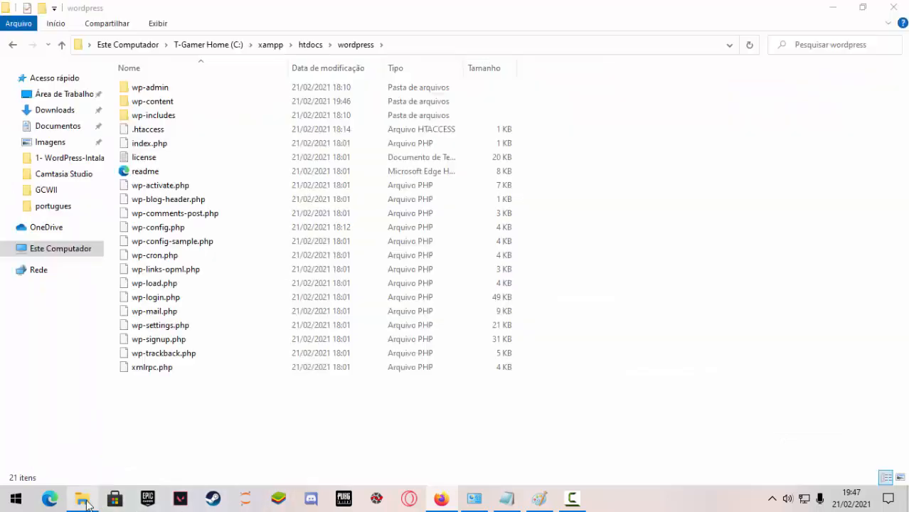
# Switch to File Explorer, view the local wordpress folder inside xampp's htdocs, and minimize the window.
pyautogui.click(81, 498)
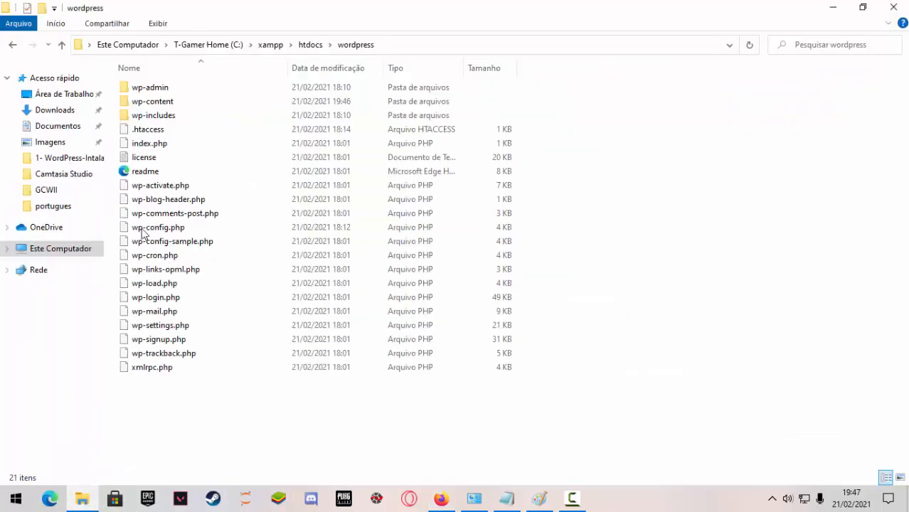
pyautogui.click(310, 43)
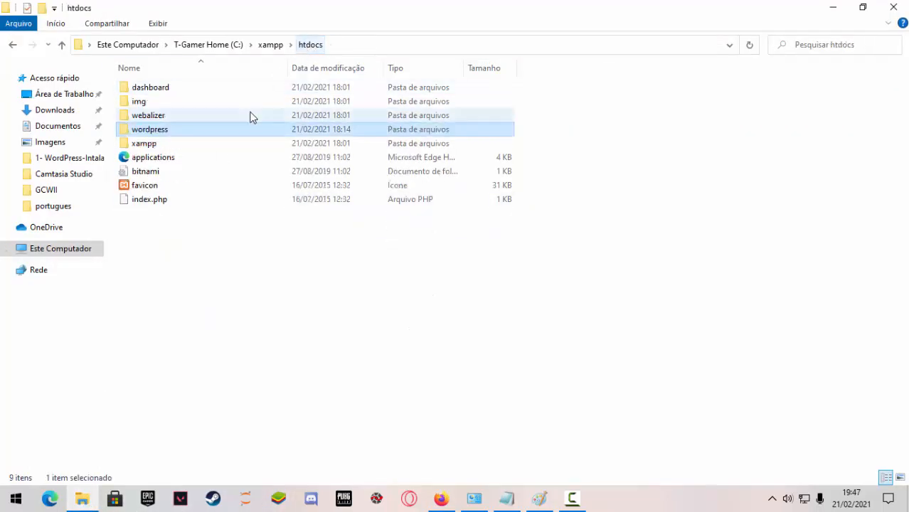
pyautogui.doubleClick(150, 135)
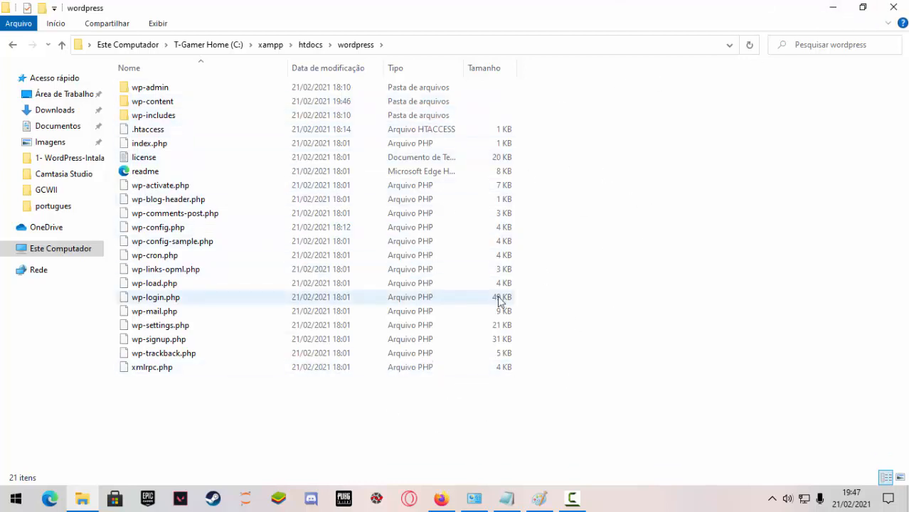
pyautogui.click(833, 7)
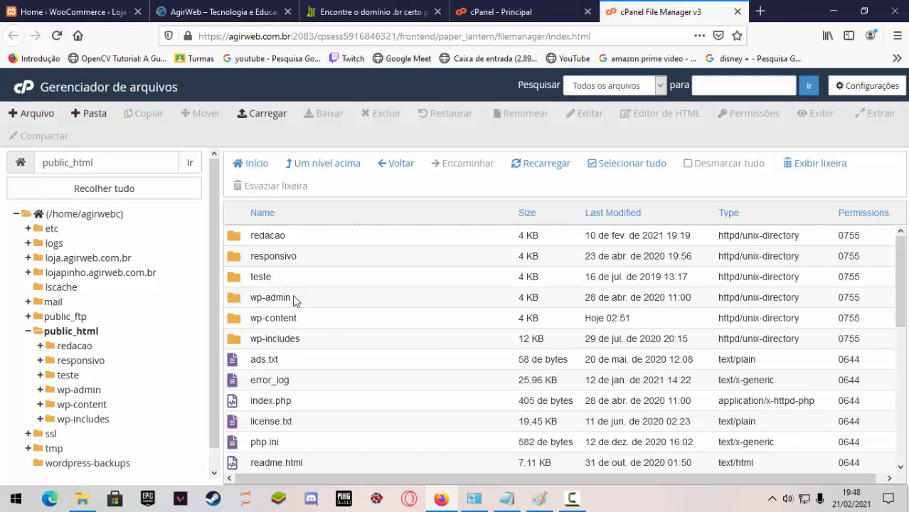
# Reload the public_html folder in the file manager and go back to the cPanel main page.
pyautogui.scroll(-3, 295, 301)
pyautogui.scroll(3, 294, 432)
pyautogui.click(95, 332)
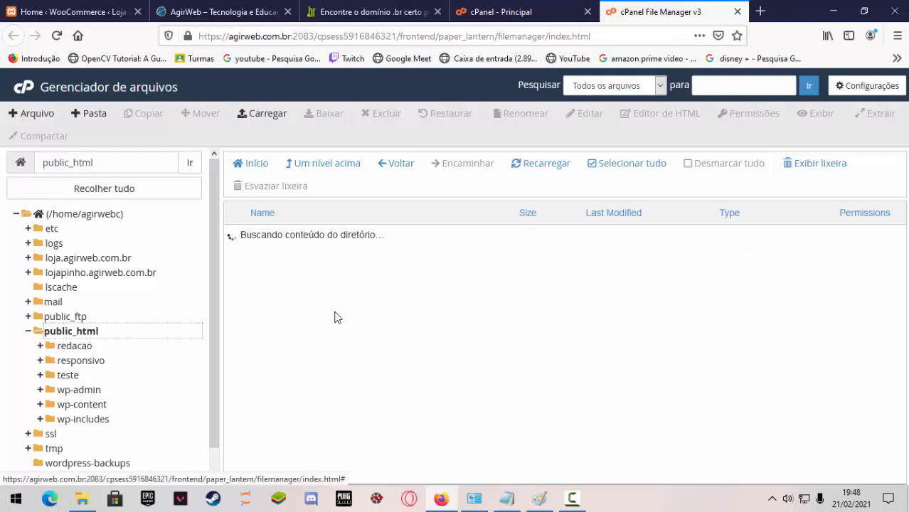
pyautogui.click(26, 91)
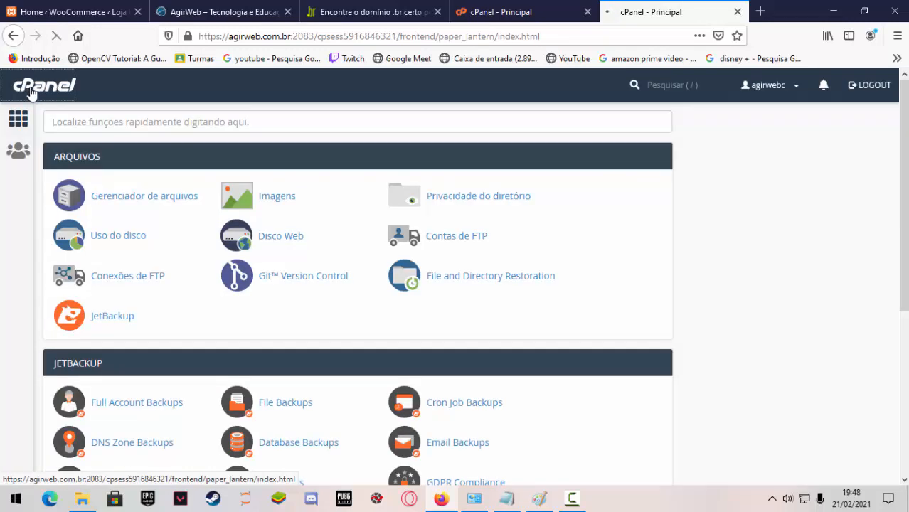
# Close the duplicate cPanel tab and stay on the original cPanel main page.
pyautogui.scroll(-3, 502, 309)
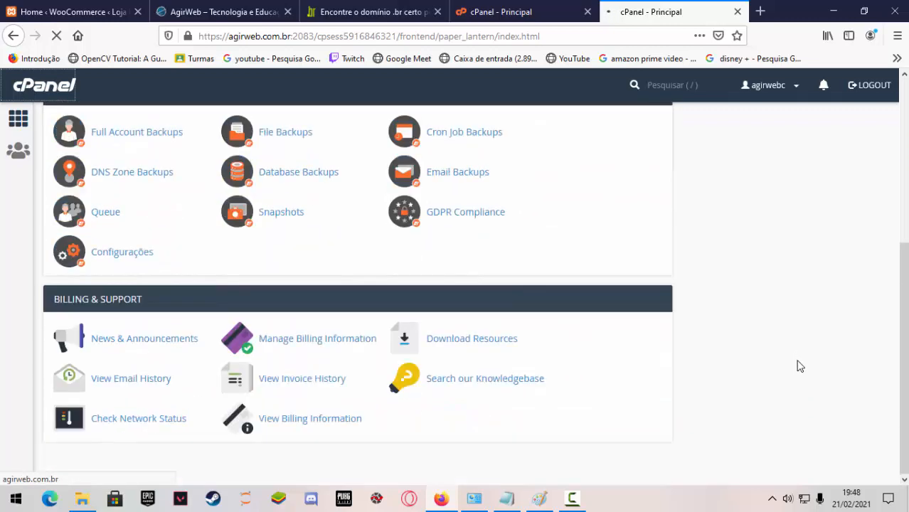
pyautogui.click(502, 12)
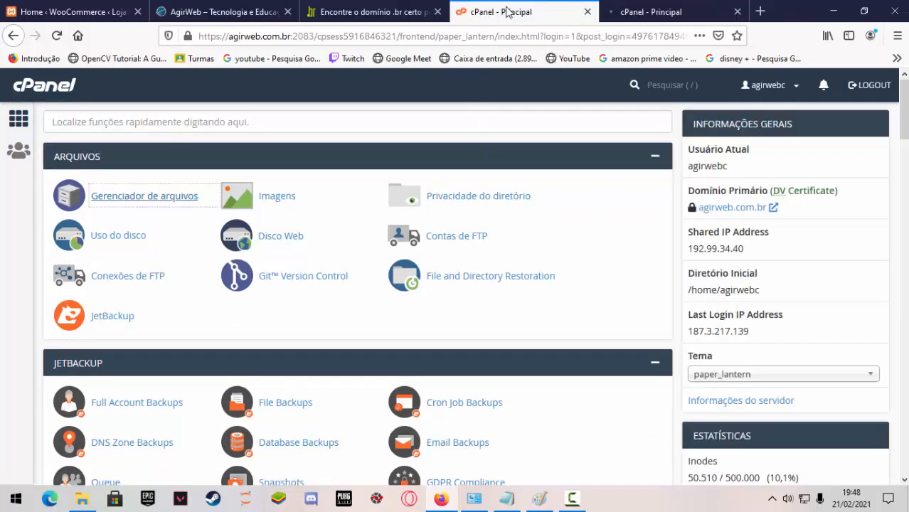
pyautogui.click(630, 12)
pyautogui.click(737, 12)
# Look through the account statistics on the cPanel main page and open the subdomain management page.
pyautogui.scroll(-9, 754, 321)
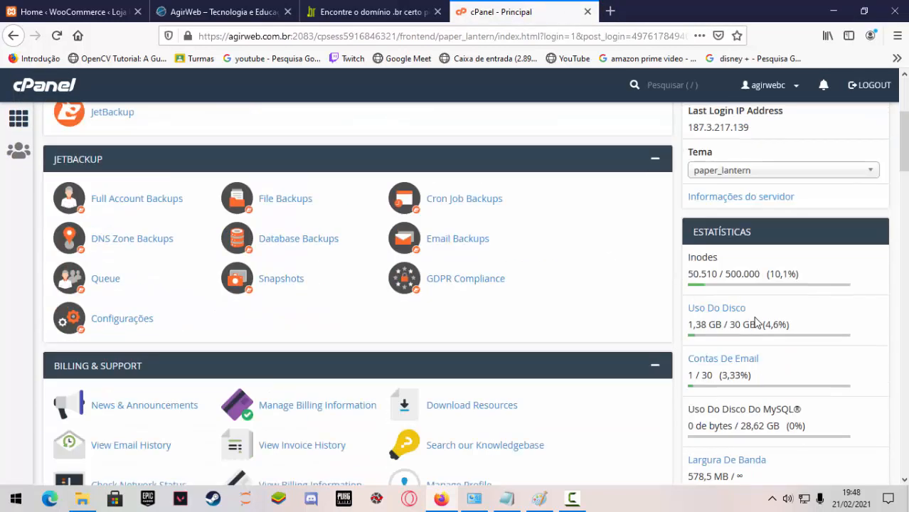
pyautogui.scroll(-6, 755, 321)
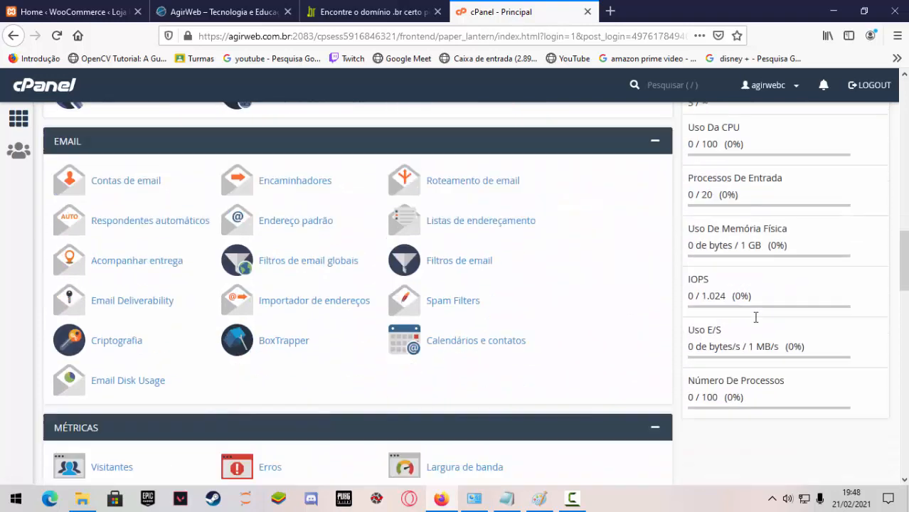
pyautogui.scroll(5, 755, 318)
pyautogui.scroll(1, 755, 318)
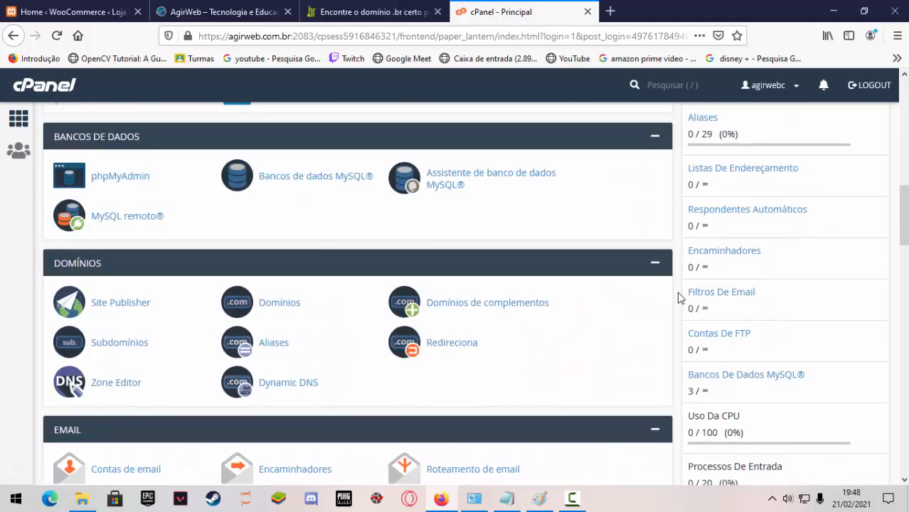
pyautogui.scroll(2, 711, 302)
pyautogui.click(717, 212)
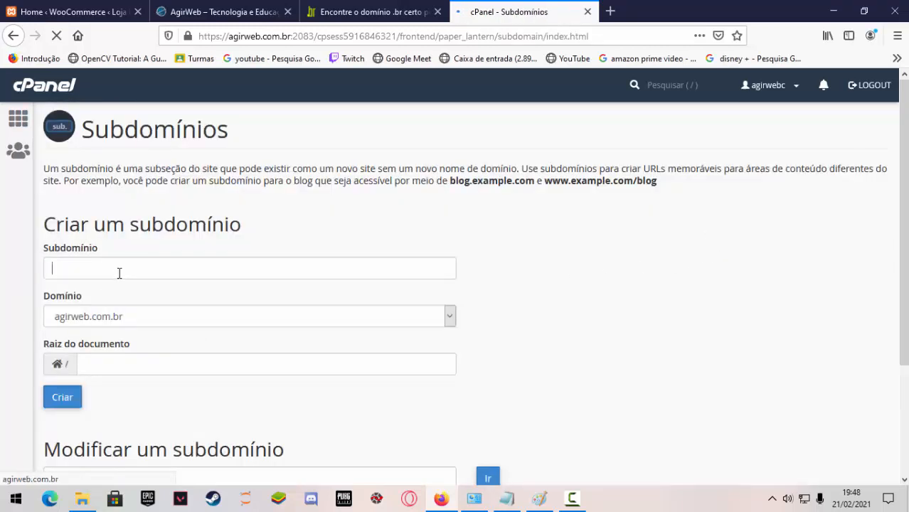
# Create the subdomain lojapinho under agirweb.com.br with lojapinho.agirweb.com.br as its document root.
pyautogui.click(120, 273)
pyautogui.click(114, 287)
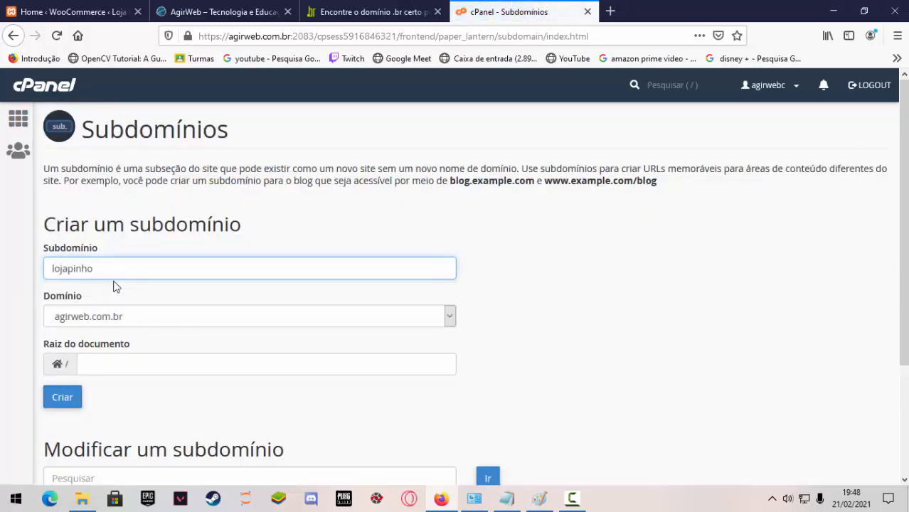
pyautogui.click(126, 365)
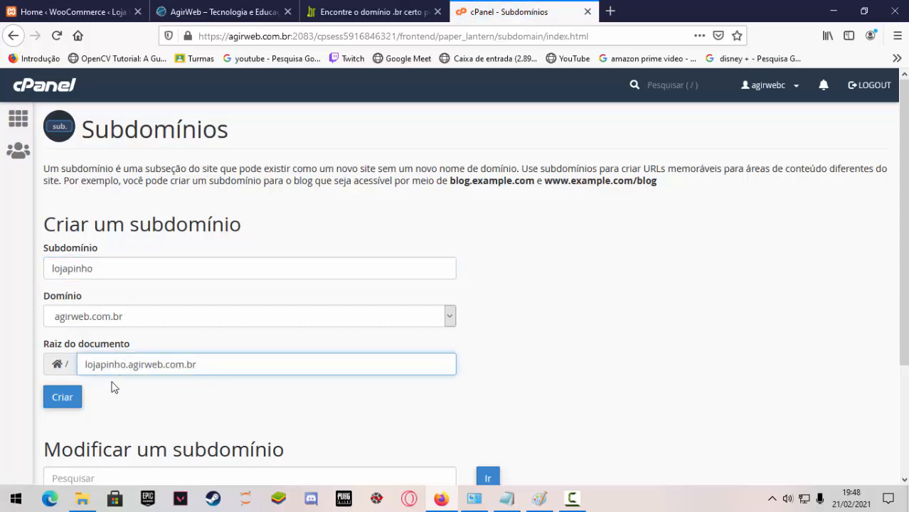
pyautogui.scroll(-2, 248, 384)
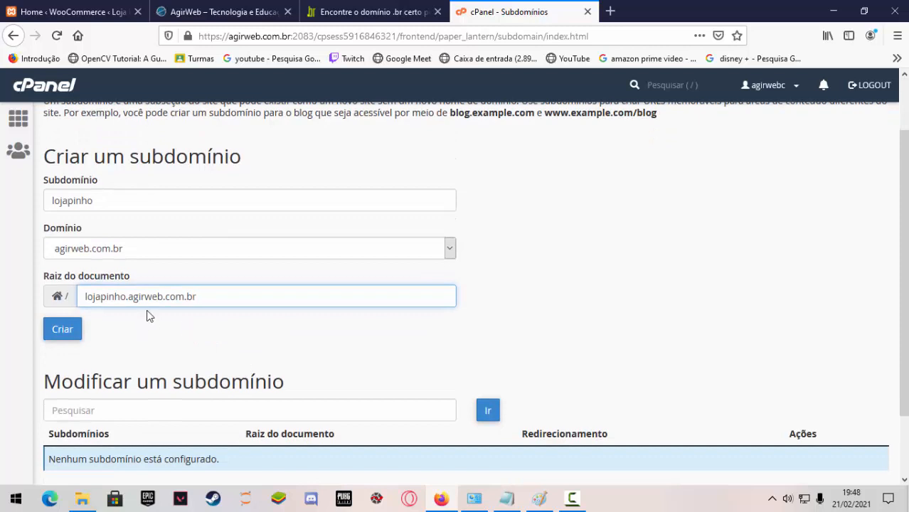
pyautogui.scroll(-2, 177, 345)
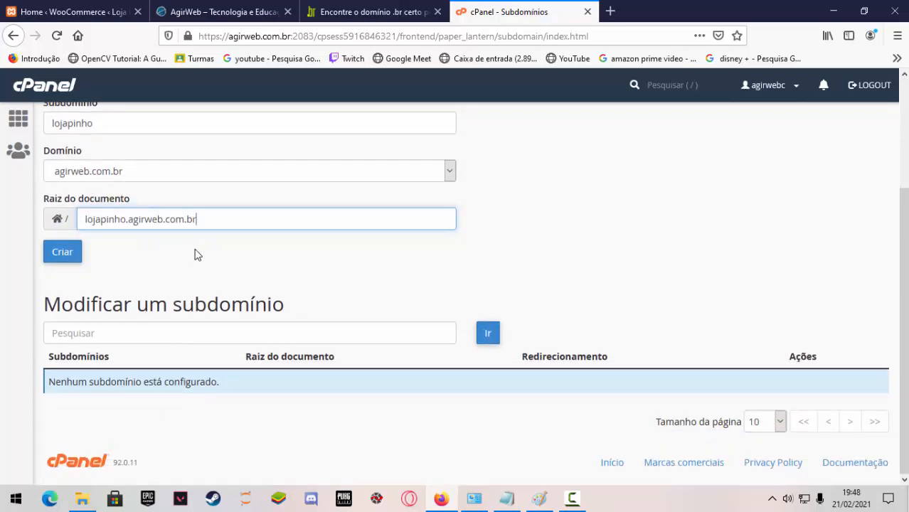
pyautogui.click(70, 260)
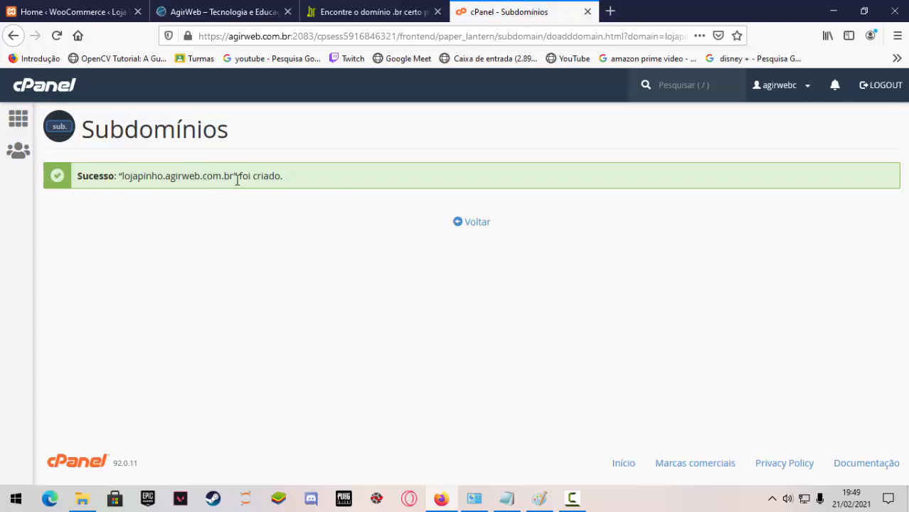
# Copy the new subdomain's address from the success message and try to load it in a new browser tab.
pyautogui.moveTo(231, 177); pyautogui.dragTo(122, 176)
pyautogui.hotkey('ctrl', 'c')
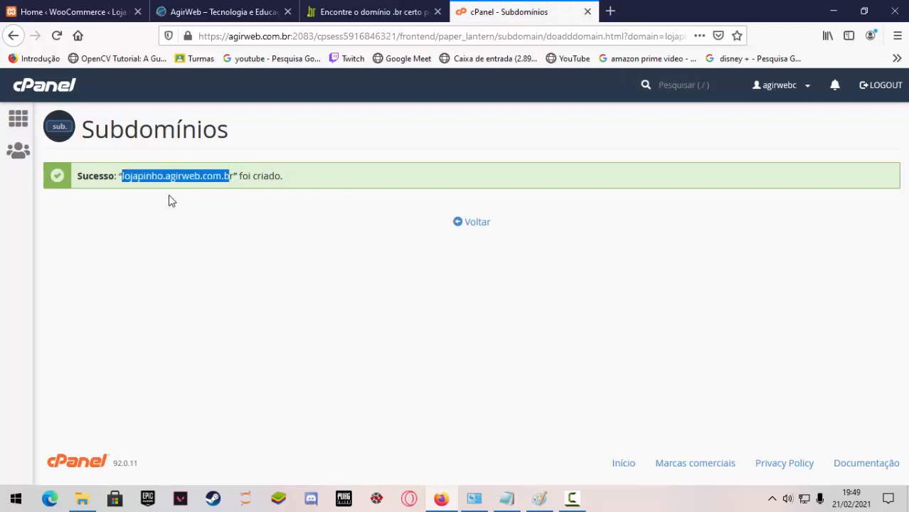
pyautogui.click(610, 11)
pyautogui.click(610, 35)
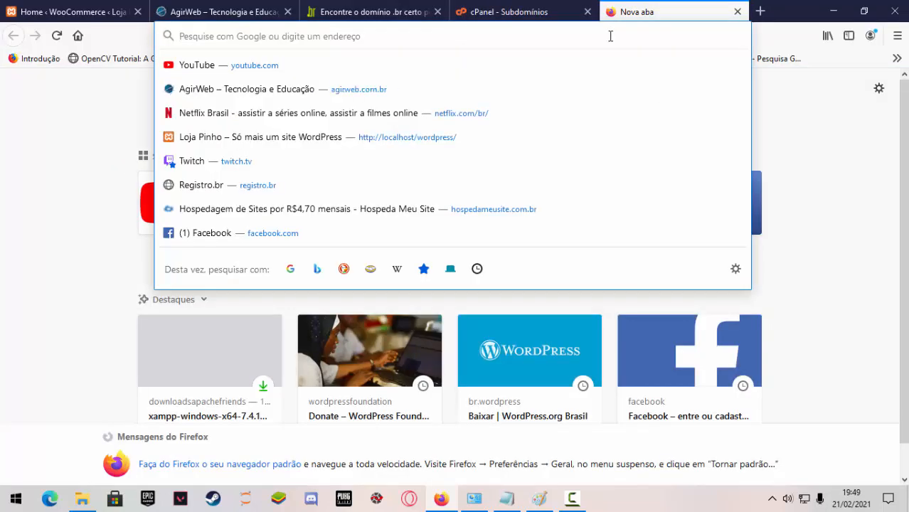
pyautogui.hotkey('ctrl', 'v')
pyautogui.press('Return')
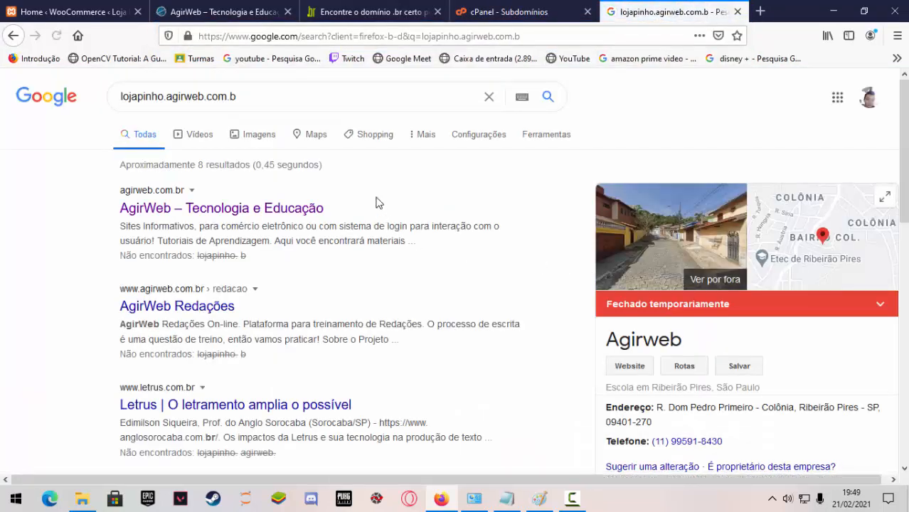
# Complete the copied address to lojapinho.agirweb.com.br and load it in the same browser tab.
pyautogui.click(255, 96)
pyautogui.write('r')
pyautogui.moveTo(254, 95); pyautogui.dragTo(12, 101)
pyautogui.hotkey('ctrl', 'c')
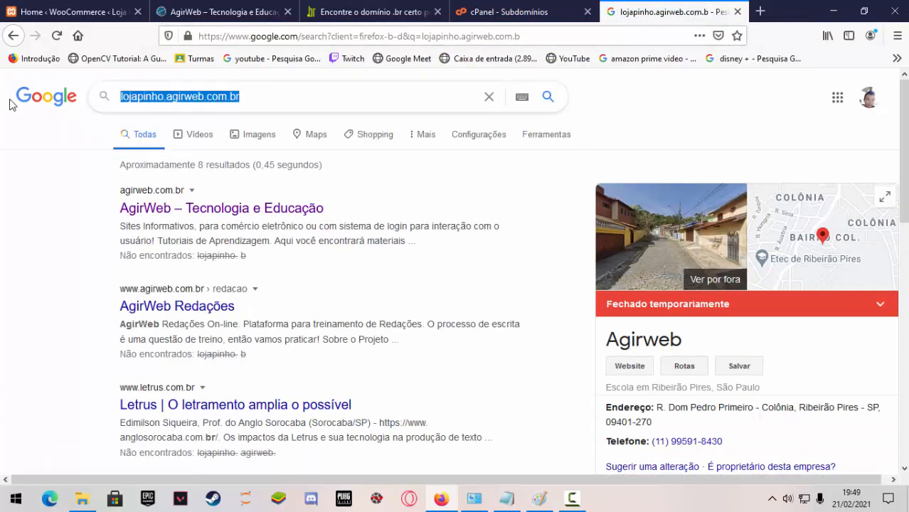
pyautogui.click(586, 36)
pyautogui.hotkey('ctrl', 'v')
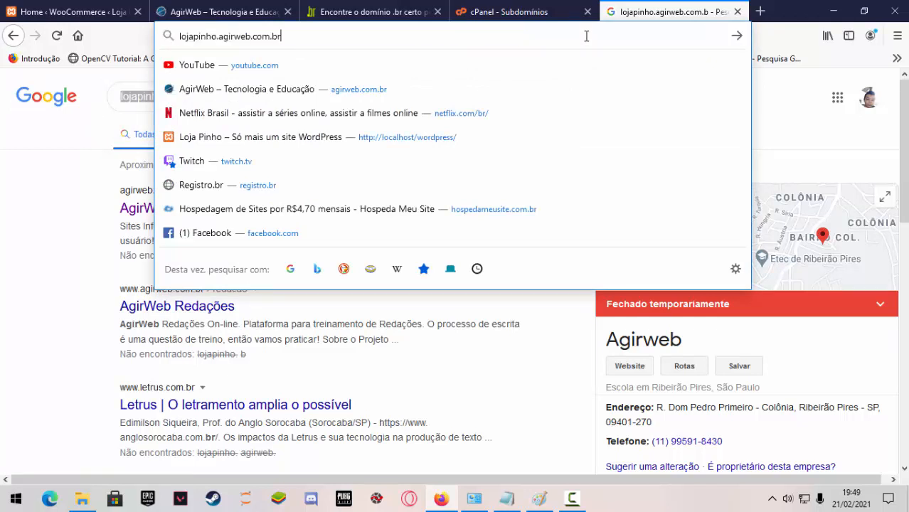
pyautogui.press('Return')
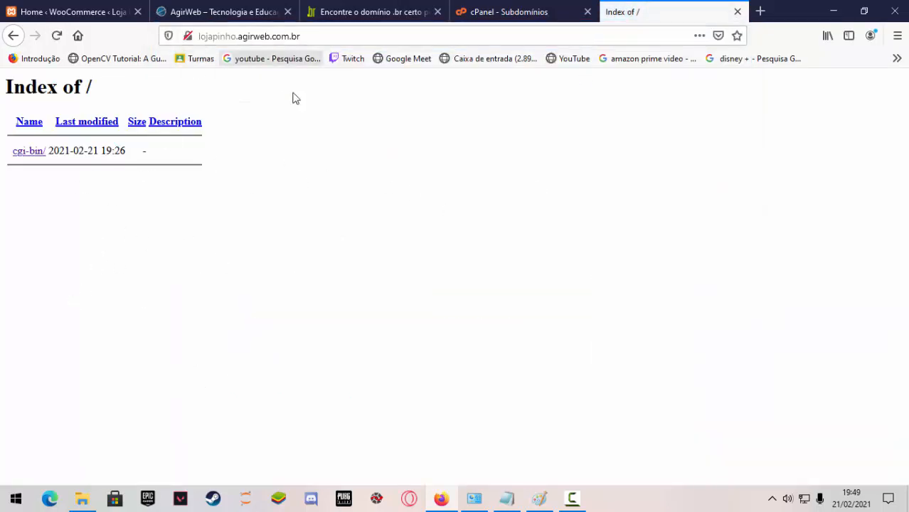
# Close the Registro.br domain search tab and return to the cPanel main page.
pyautogui.click(522, 10)
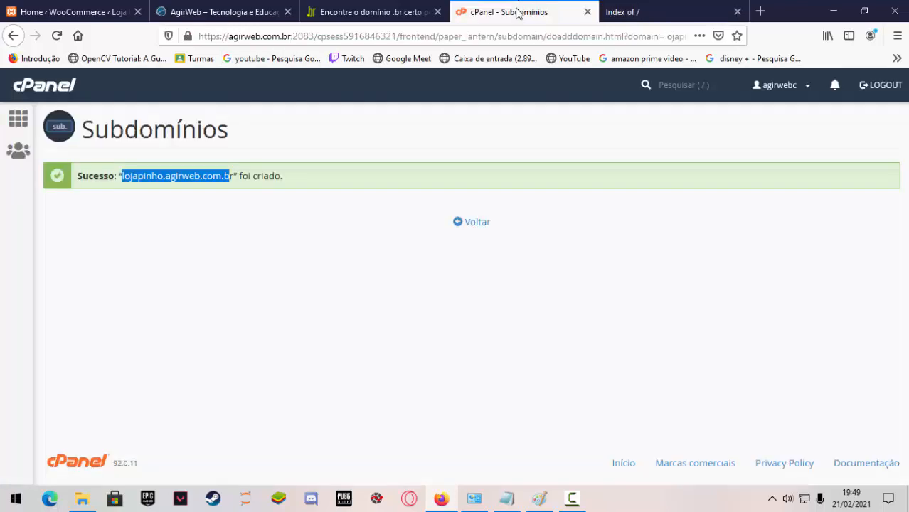
pyautogui.click(350, 7)
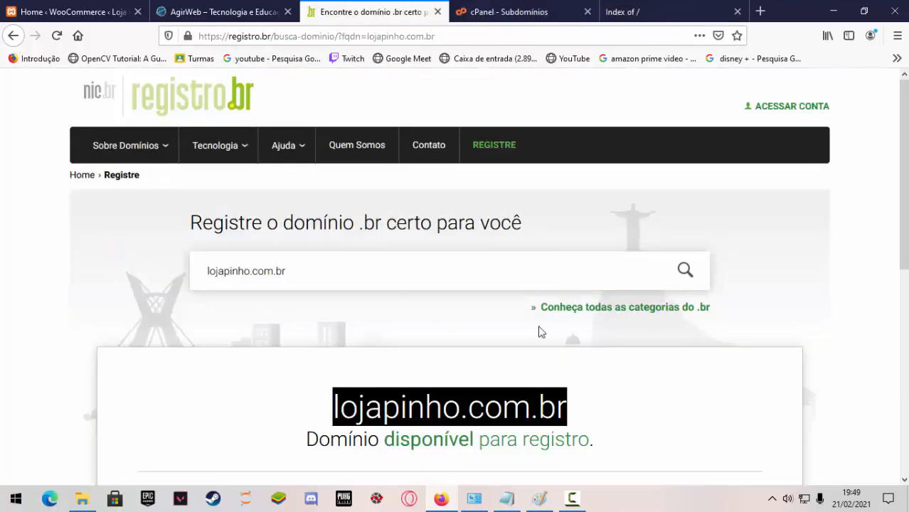
pyautogui.scroll(-5, 771, 359)
pyautogui.scroll(5, 773, 359)
pyautogui.click(437, 11)
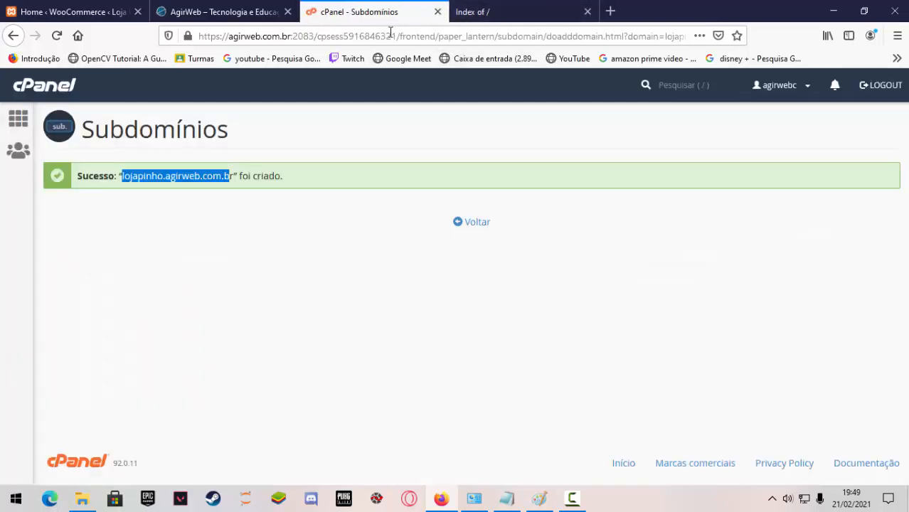
pyautogui.click(42, 90)
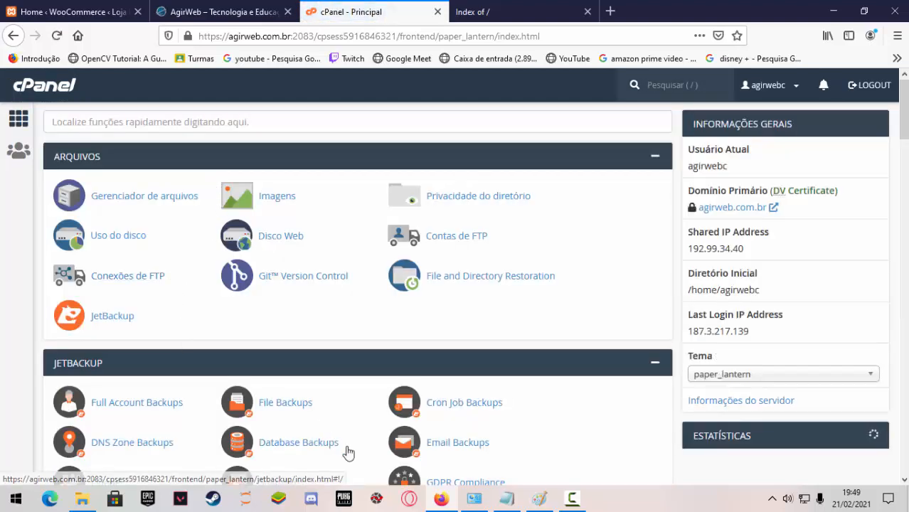
# Switch to Notepad, add turmaetec.com.br as an example domain below the admin e-mail line, and highlight it.
pyautogui.click(507, 497)
pyautogui.scroll(-3, 231, 300)
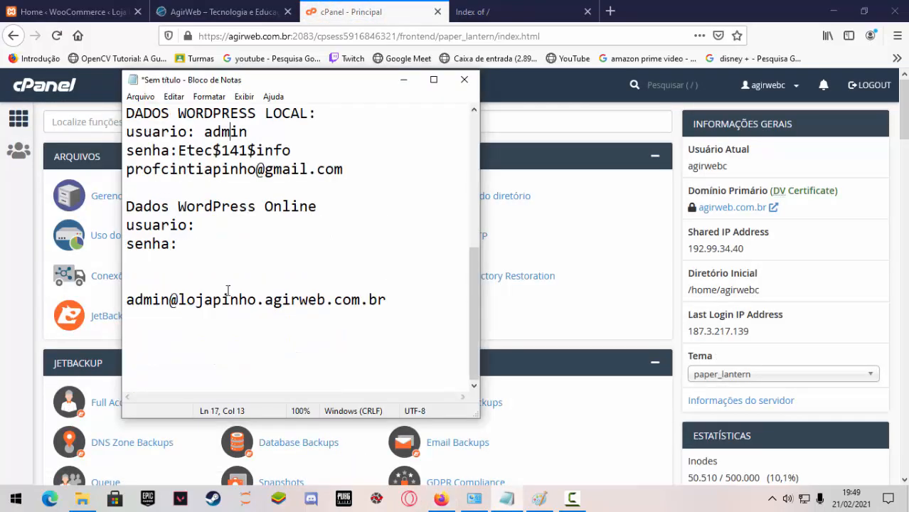
pyautogui.click(402, 300)
pyautogui.press('Return')
pyautogui.press('Return')
pyautogui.write('turma')
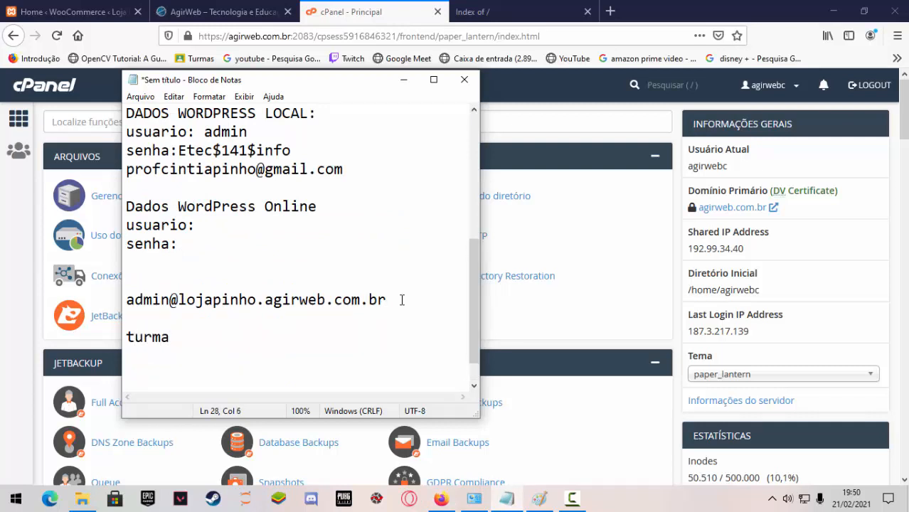
pyautogui.write('etec.com.br')
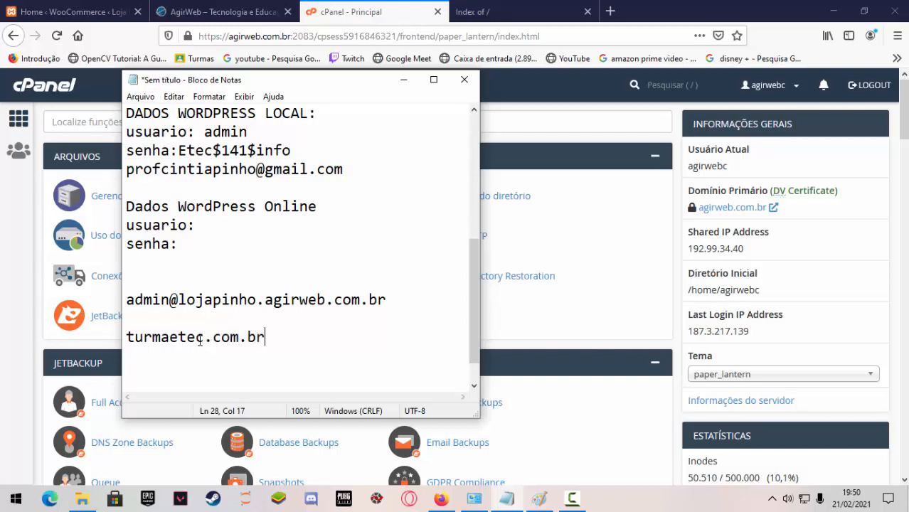
pyautogui.moveTo(199, 340); pyautogui.dragTo(107, 339)
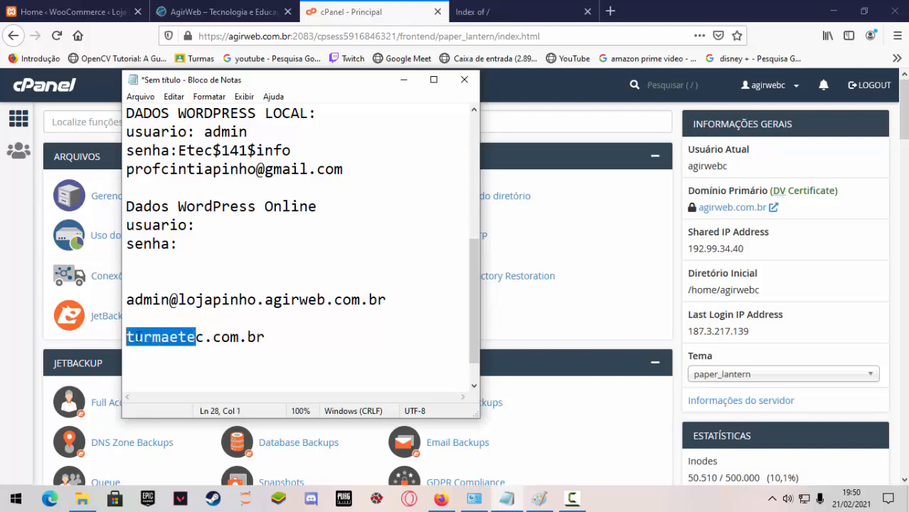
pyautogui.click(207, 344)
pyautogui.moveTo(271, 342); pyautogui.dragTo(89, 344)
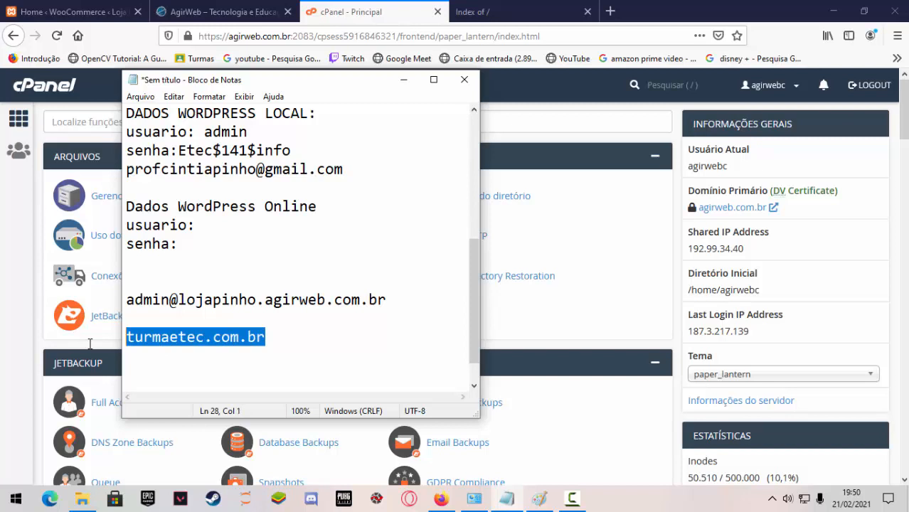
# Add lojafulano.turmaetec.com.br as an example subdomain below the example domain, highlight it, and minimize Notepad.
pyautogui.click(141, 361)
pyautogui.press('Return')
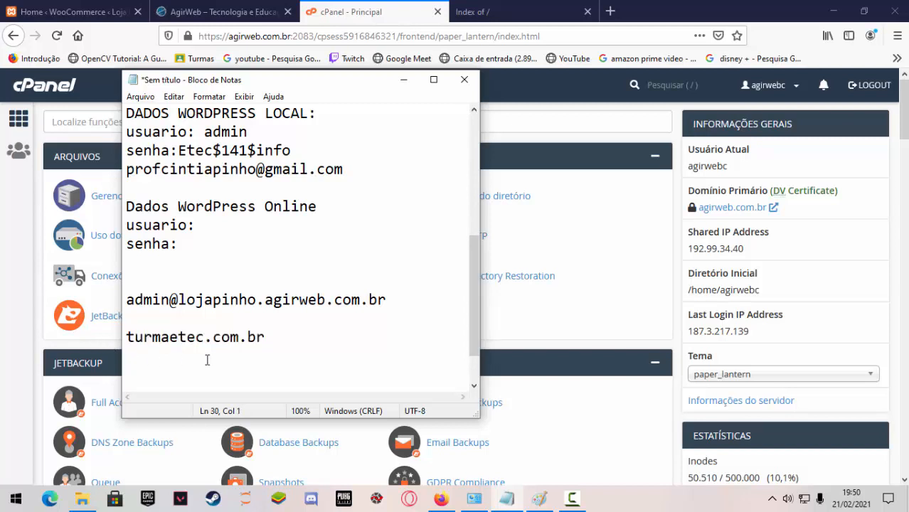
pyautogui.write('lojafulano.')
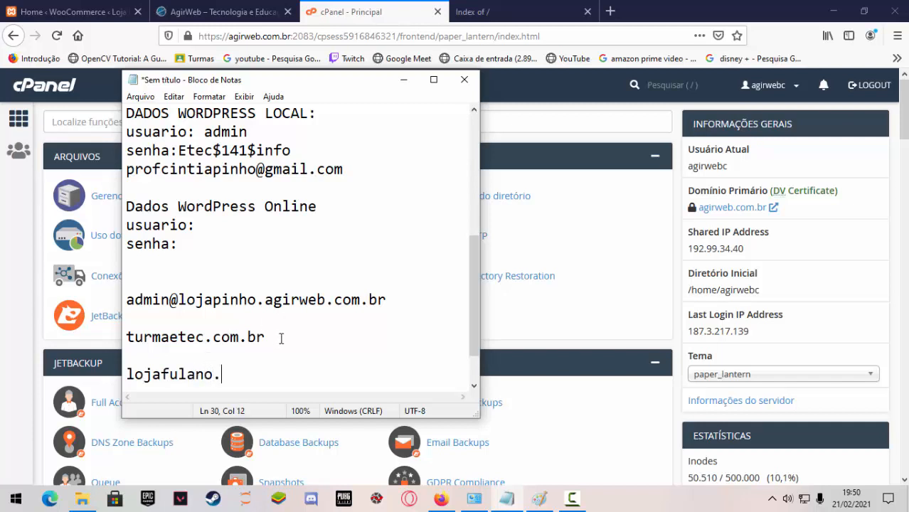
pyautogui.moveTo(280, 339); pyautogui.dragTo(93, 342)
pyautogui.hotkey('ctrl', 'c')
pyautogui.click(235, 380)
pyautogui.hotkey('ctrl', 'v')
pyautogui.scroll(-1, 237, 383)
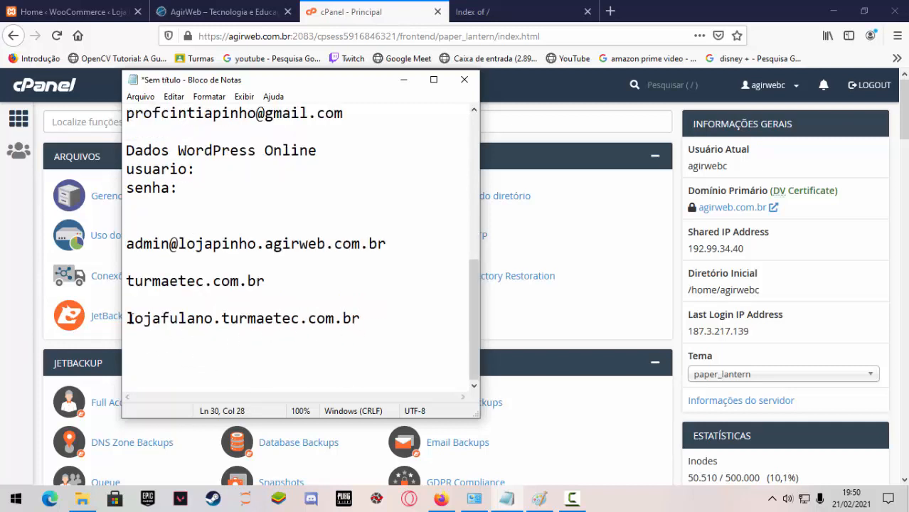
pyautogui.moveTo(127, 317); pyautogui.dragTo(358, 332)
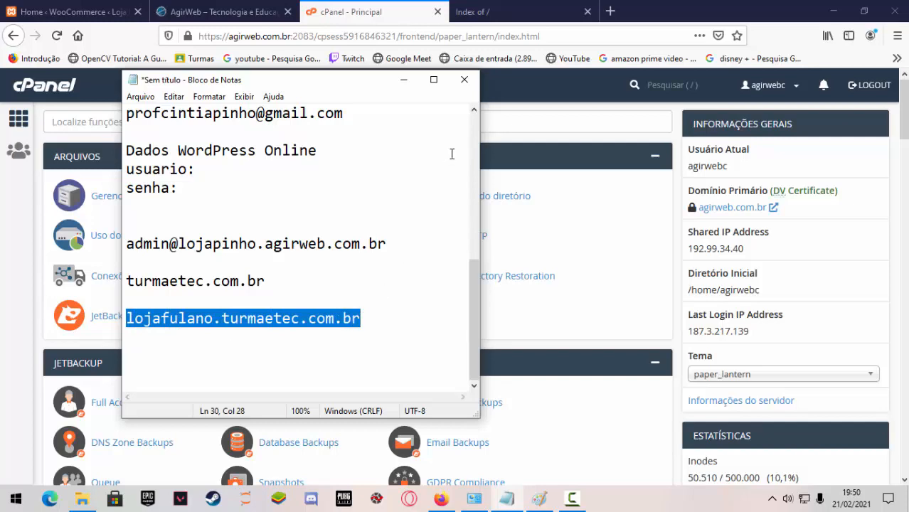
pyautogui.click(404, 82)
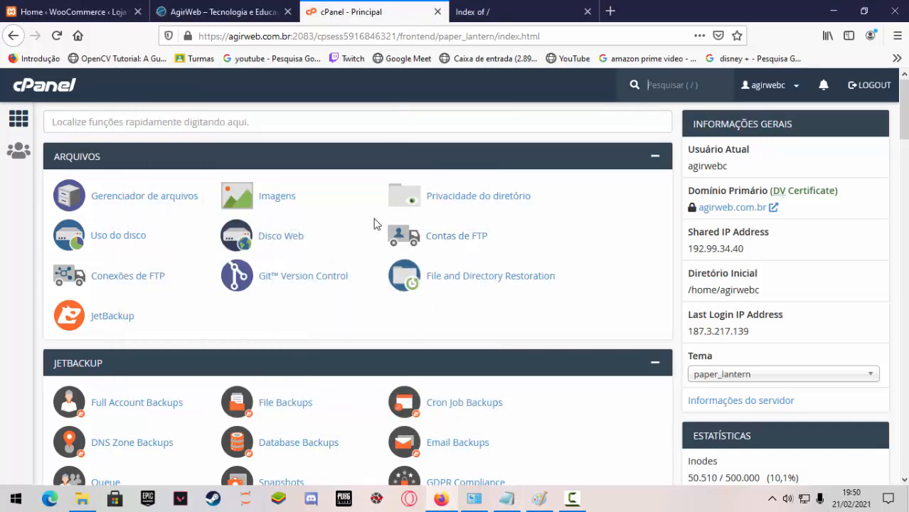
# Open the Softaculous Apps Installer from the Software section of the cPanel main page.
pyautogui.scroll(-5, 394, 299)
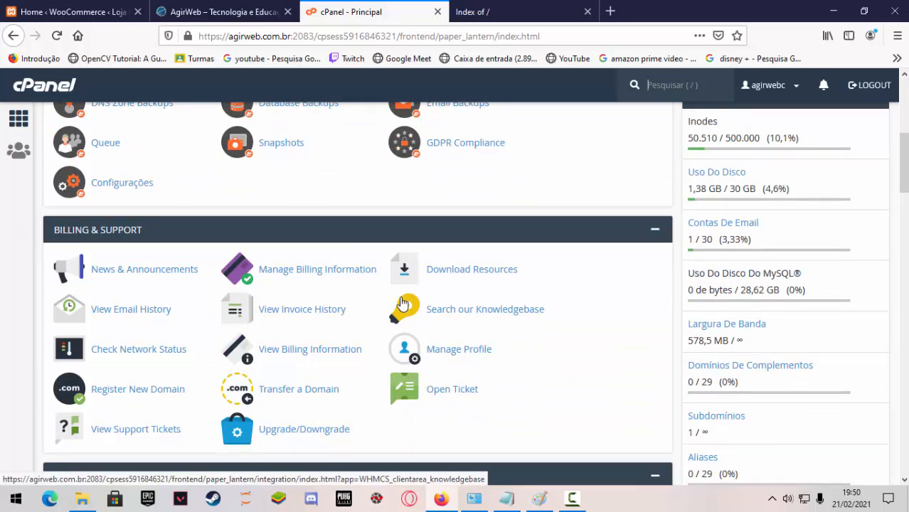
pyautogui.scroll(-3, 189, 276)
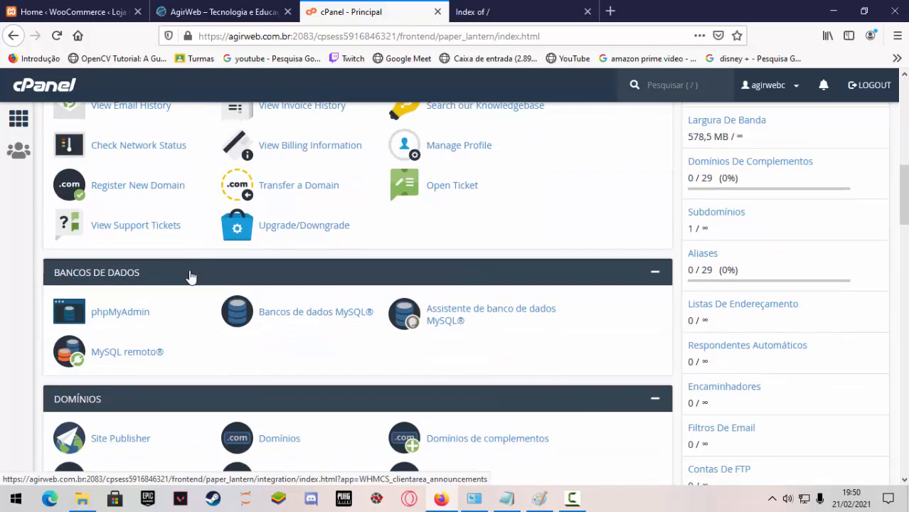
pyautogui.scroll(-11, 189, 276)
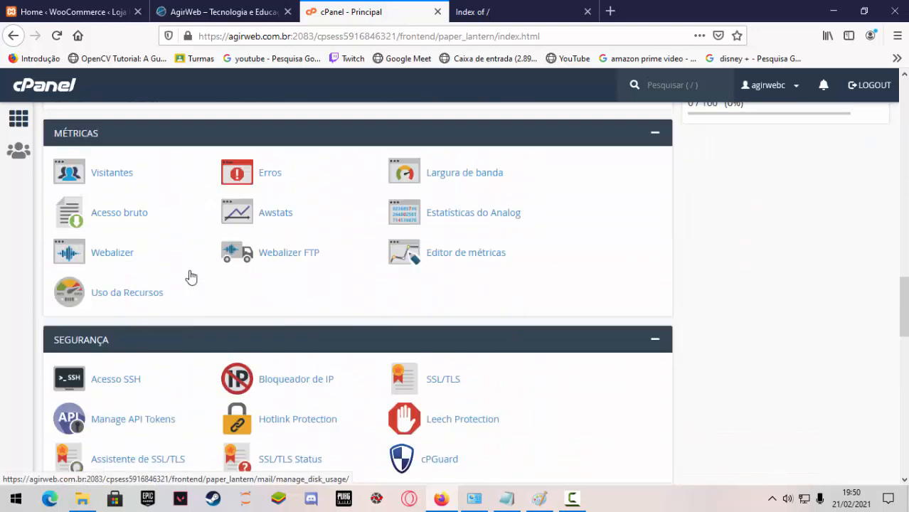
pyautogui.scroll(-5, 189, 276)
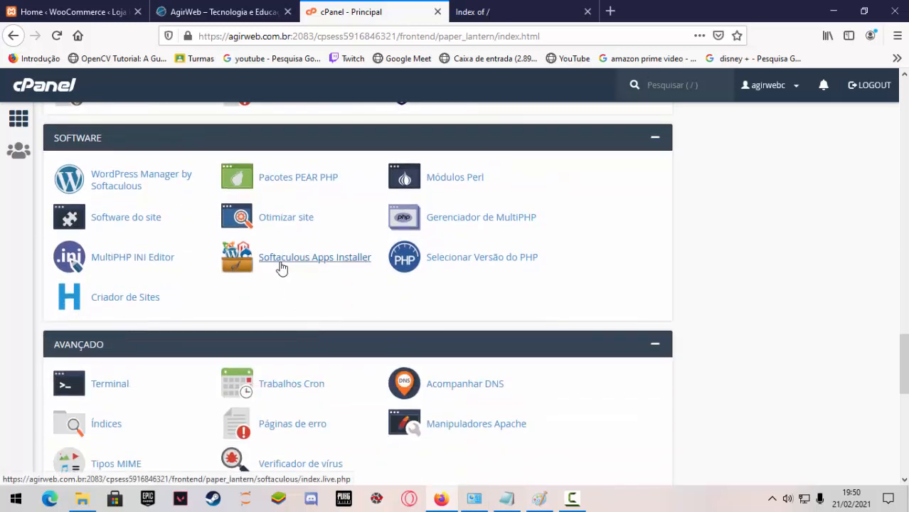
pyautogui.click(318, 265)
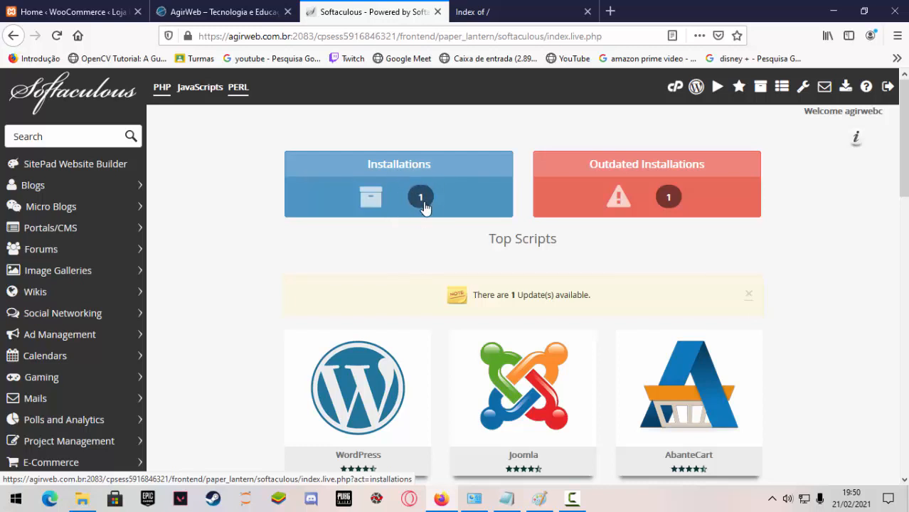
# Look through the Softaculous top scripts and the Educational category's applications, then collapse that category.
pyautogui.scroll(-2, 423, 206)
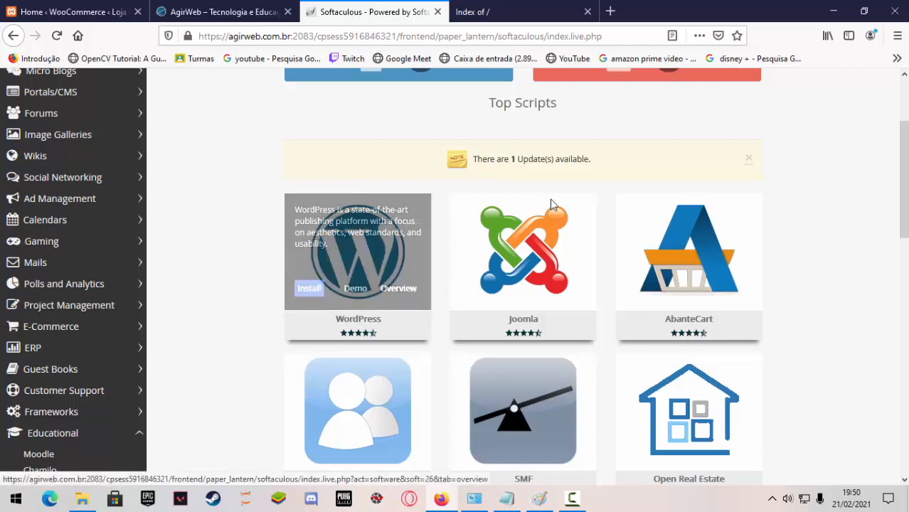
pyautogui.moveTo(538, 251)
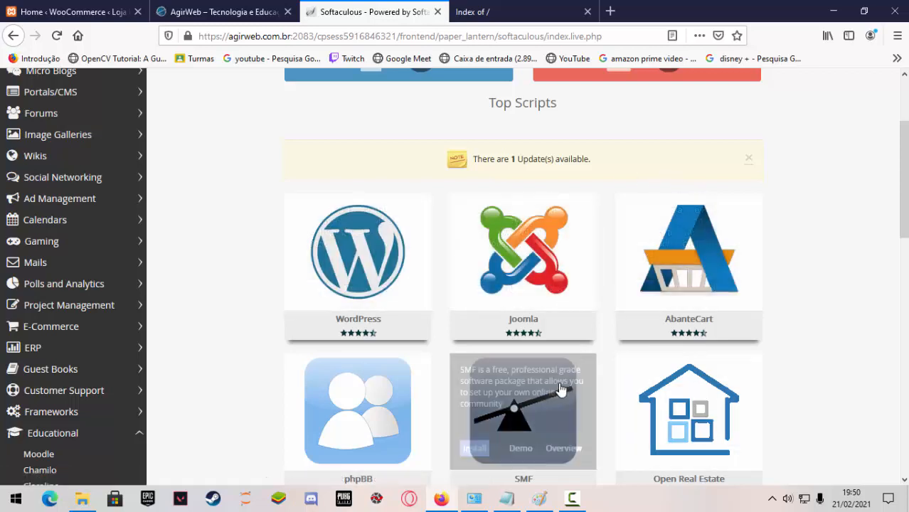
pyautogui.scroll(-2, 522, 412)
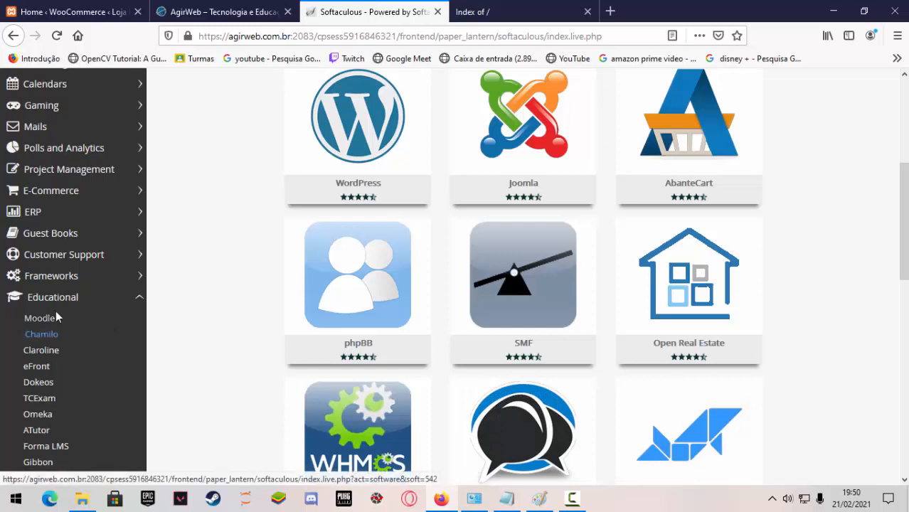
pyautogui.scroll(-1, 57, 313)
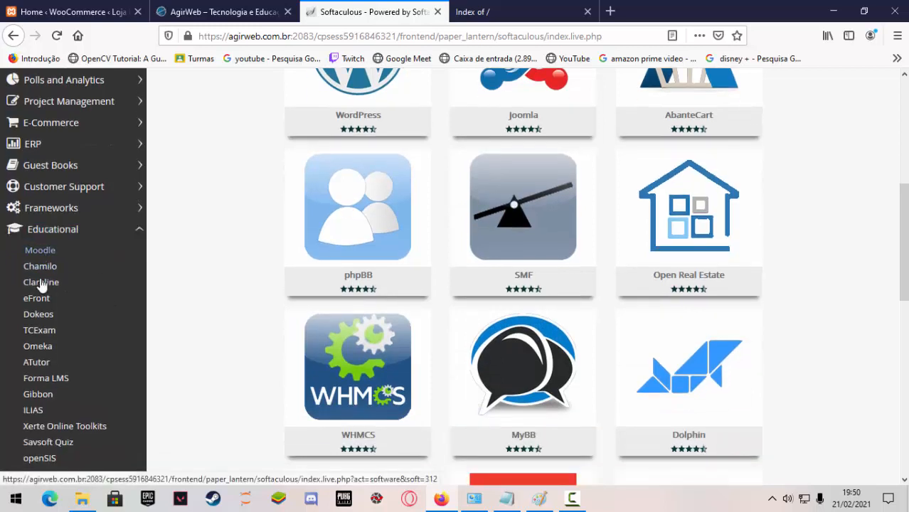
pyautogui.scroll(-1, 52, 427)
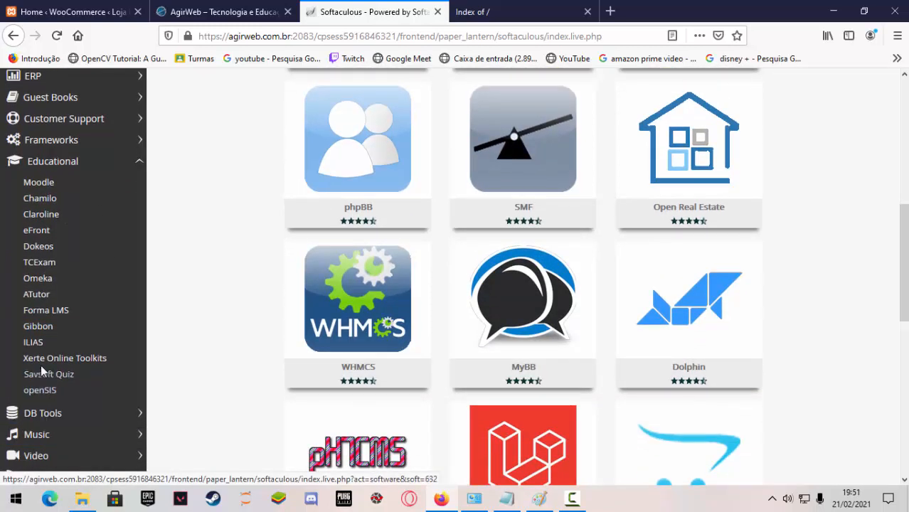
pyautogui.click(136, 163)
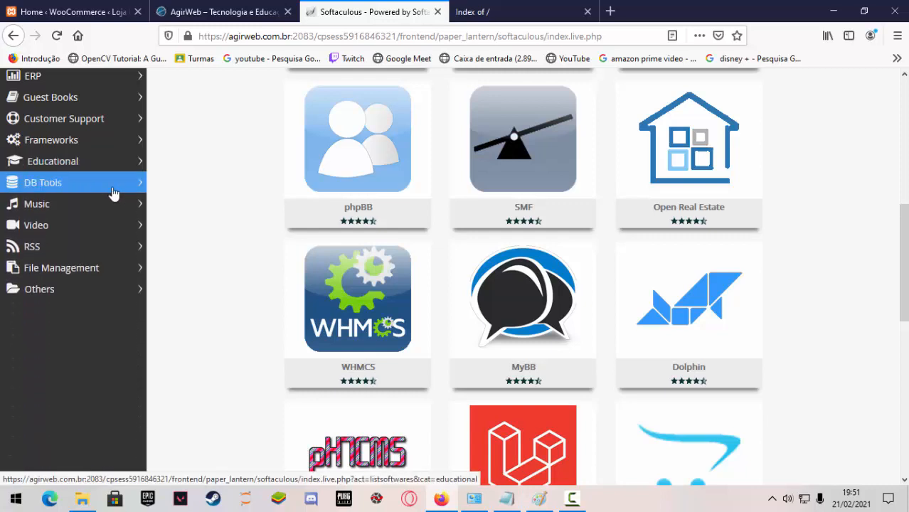
pyautogui.scroll(3, 99, 243)
pyautogui.scroll(1, 79, 236)
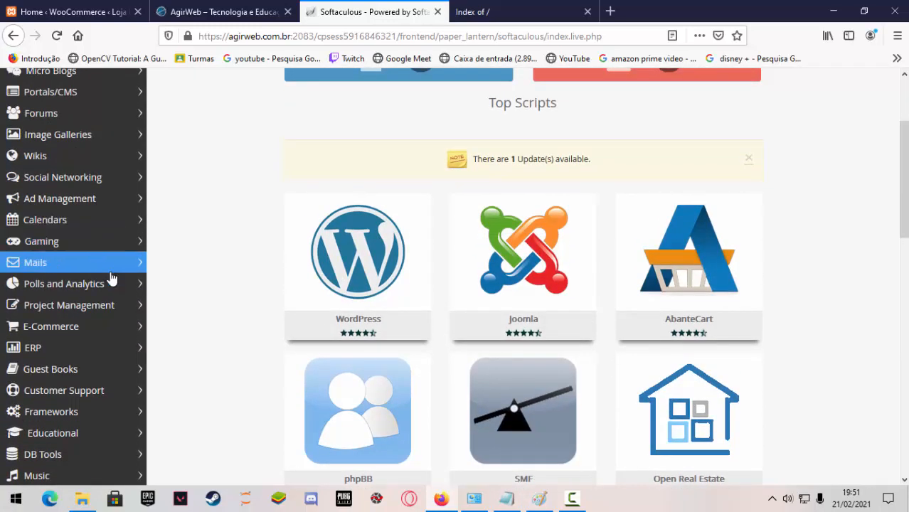
# Open the E-Commerce category and examine the store applications available for installation.
pyautogui.click(130, 329)
pyautogui.scroll(-2, 73, 356)
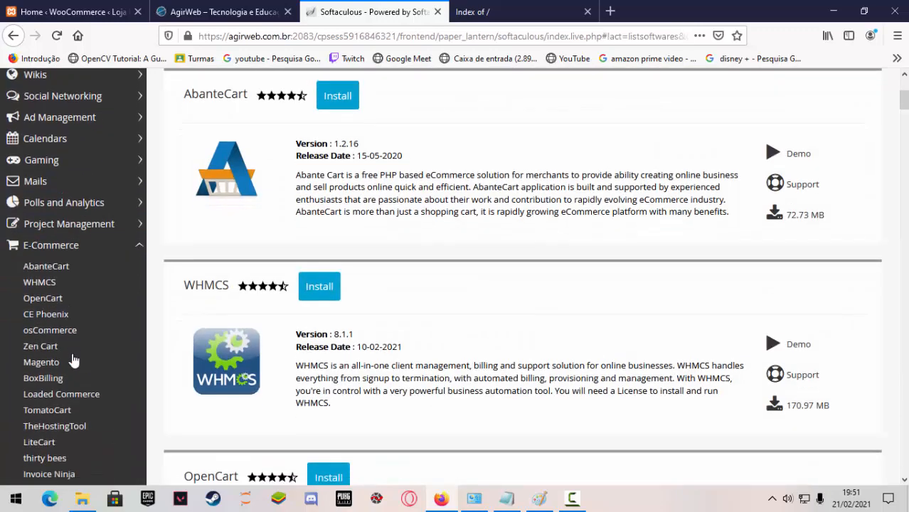
pyautogui.scroll(-1, 58, 384)
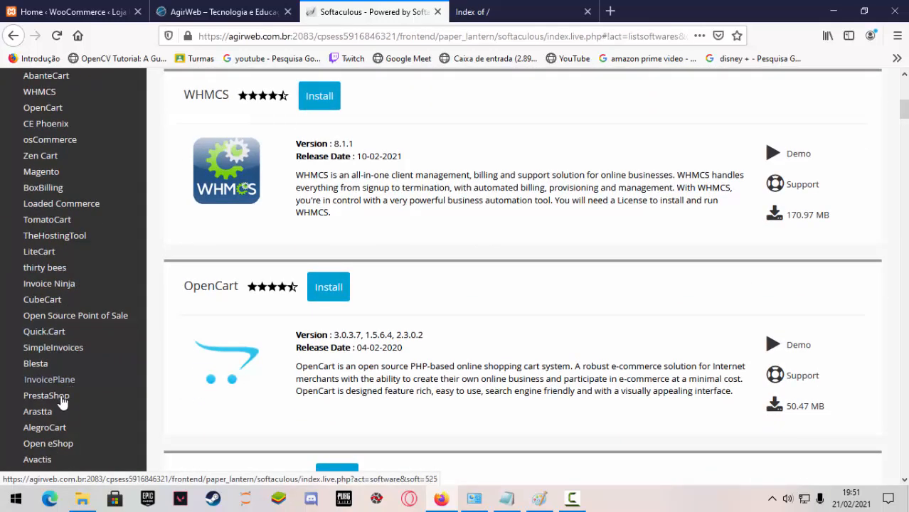
pyautogui.scroll(-1, 57, 416)
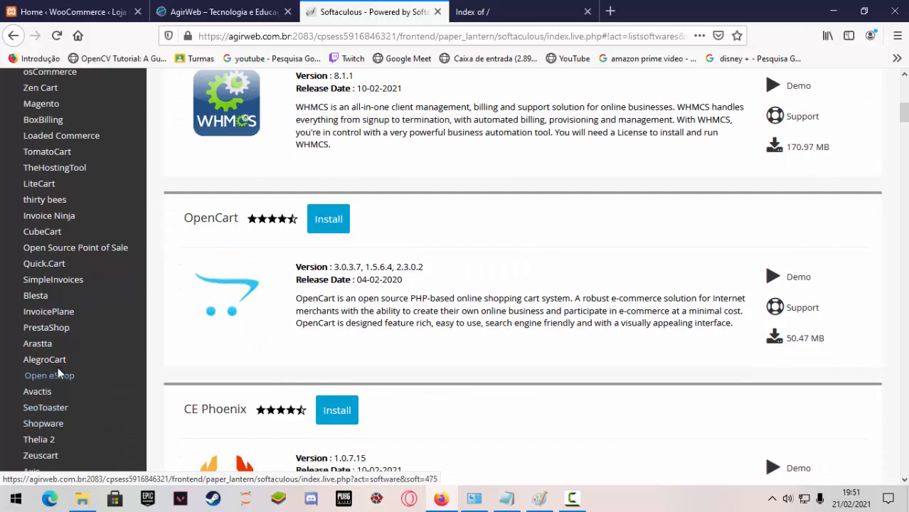
pyautogui.scroll(1, 50, 326)
pyautogui.scroll(2, 52, 320)
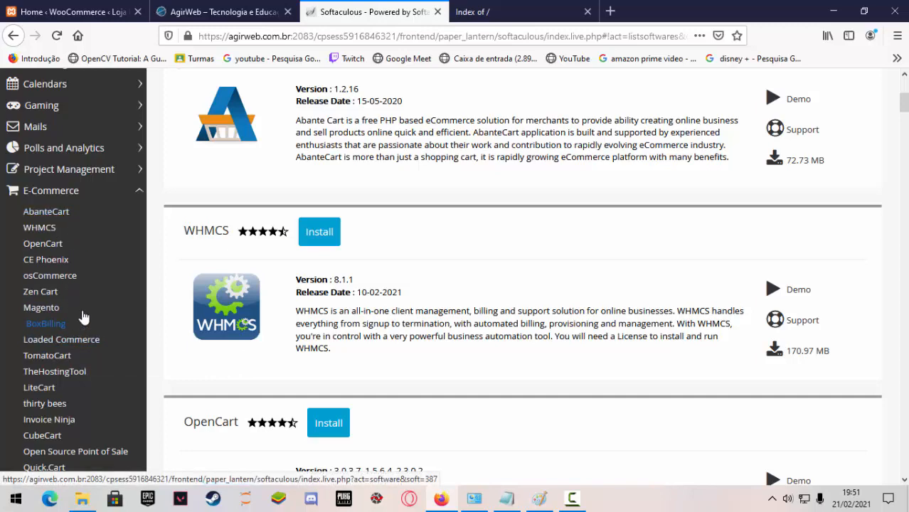
pyautogui.scroll(-3, 82, 316)
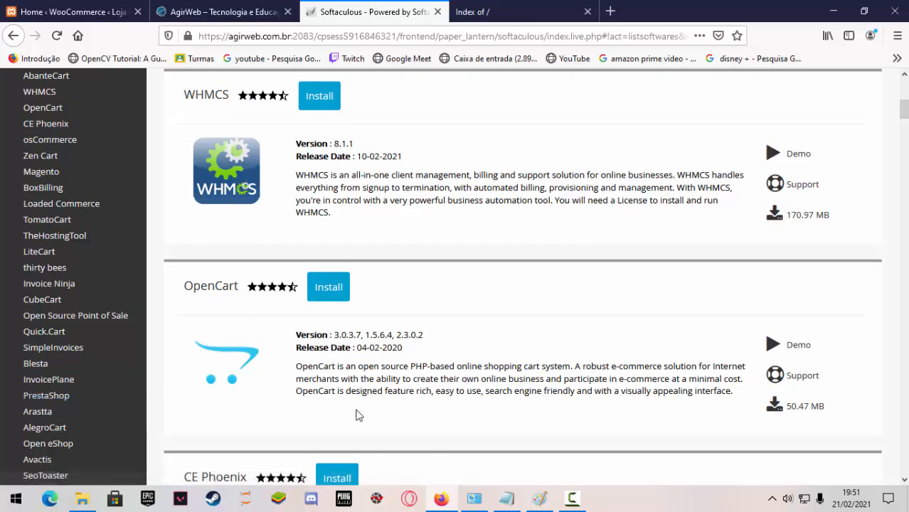
pyautogui.scroll(5, 358, 415)
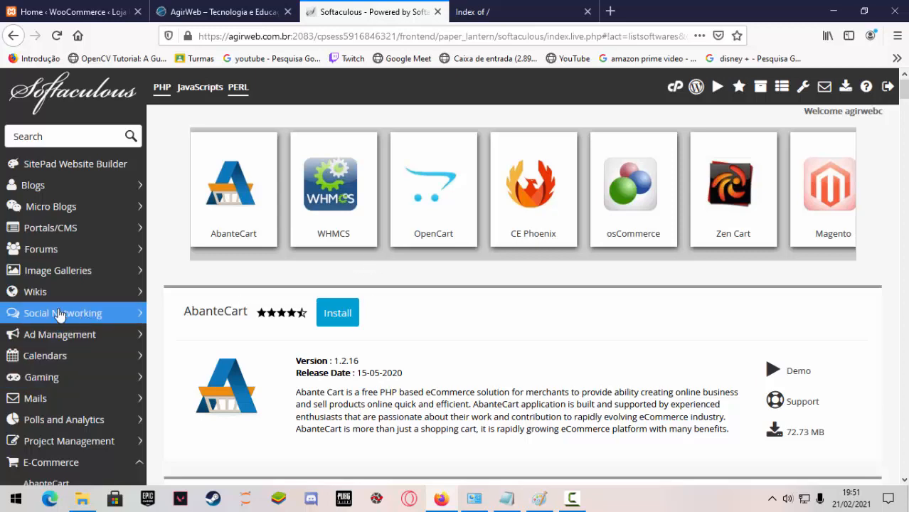
pyautogui.scroll(-3, 325, 325)
pyautogui.scroll(3, 326, 323)
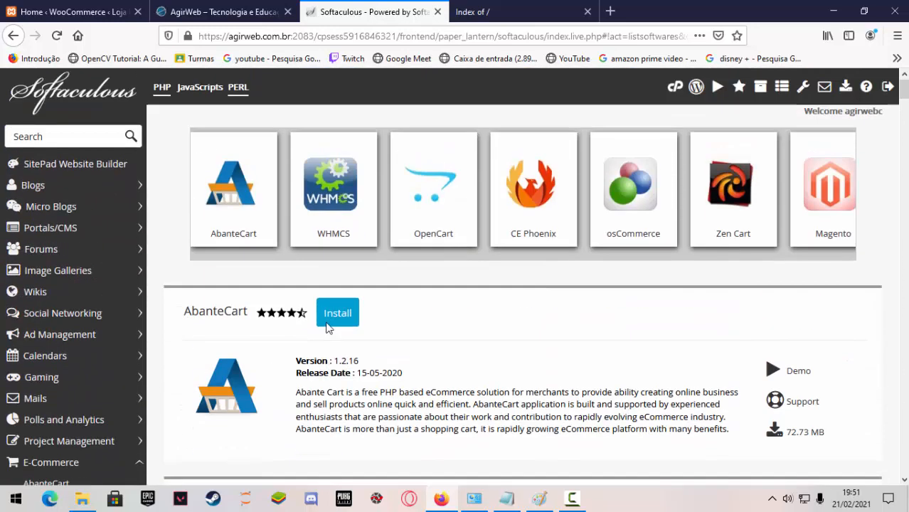
# Return to the Softaculous home page and open the installation form for WordPress.
pyautogui.click(91, 96)
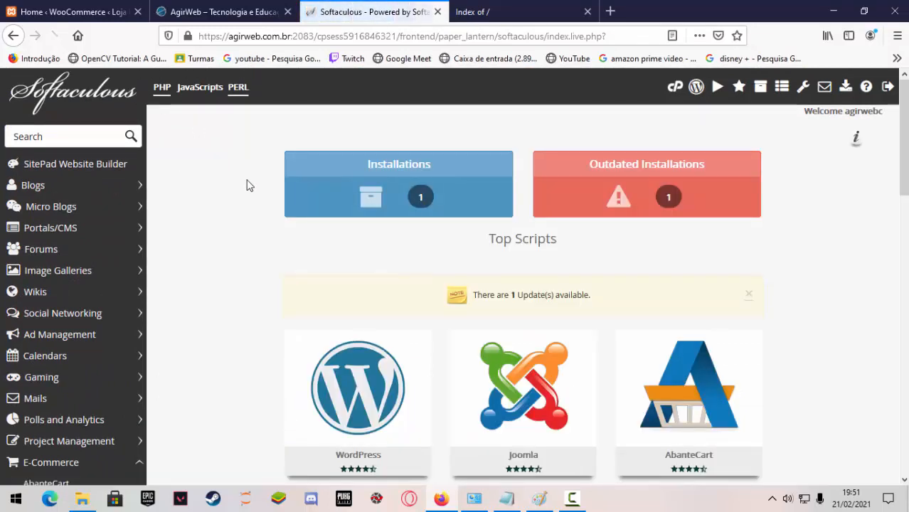
pyautogui.moveTo(380, 412)
pyautogui.scroll(-2, 382, 413)
pyautogui.click(383, 282)
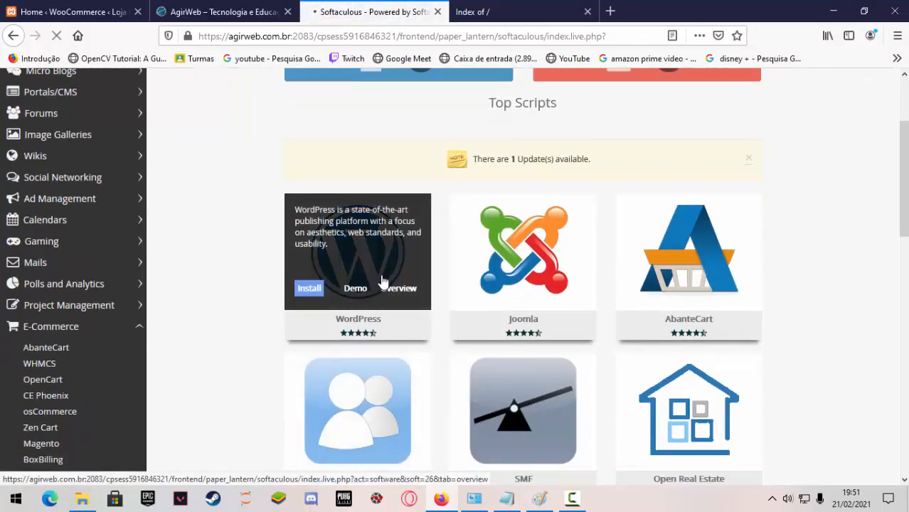
pyautogui.scroll(-2, 569, 327)
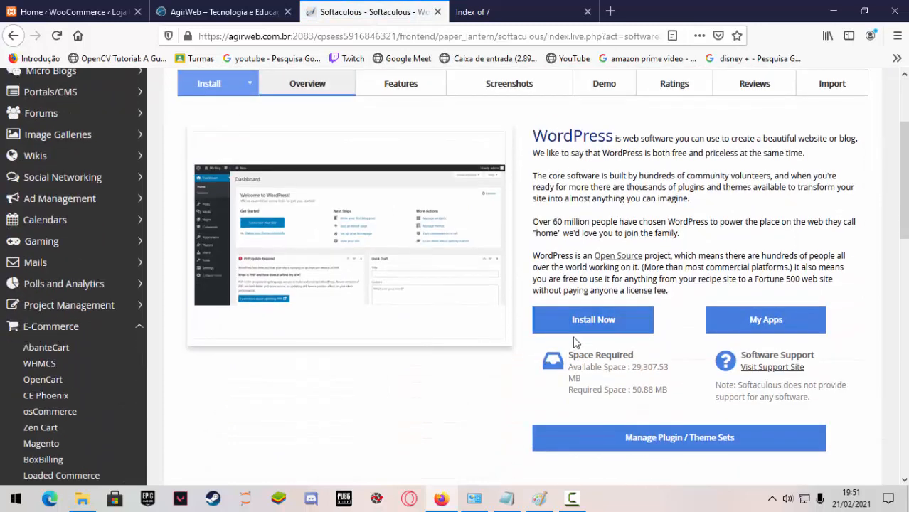
pyautogui.click(588, 322)
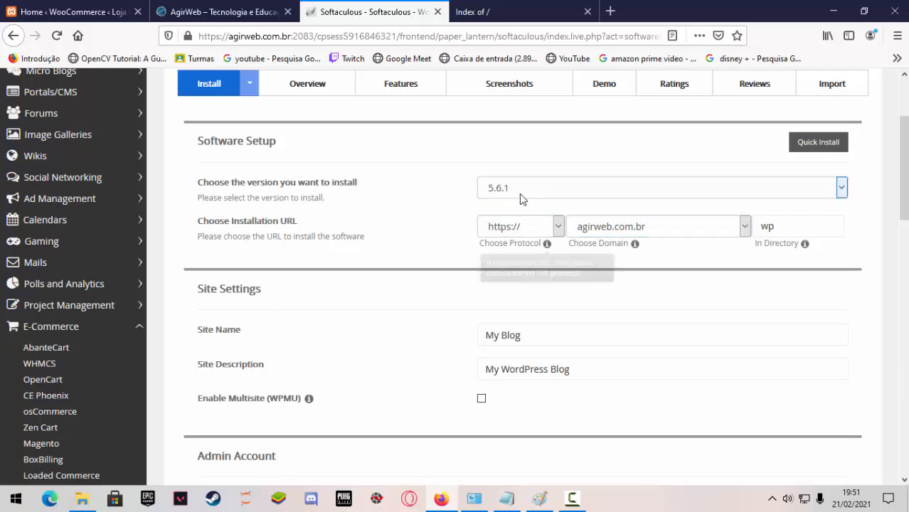
# Keep WordPress version 5.6.1, choose lojapinho.agirweb.com.br as the installation domain, and empty the installation directory.
pyautogui.click(843, 190)
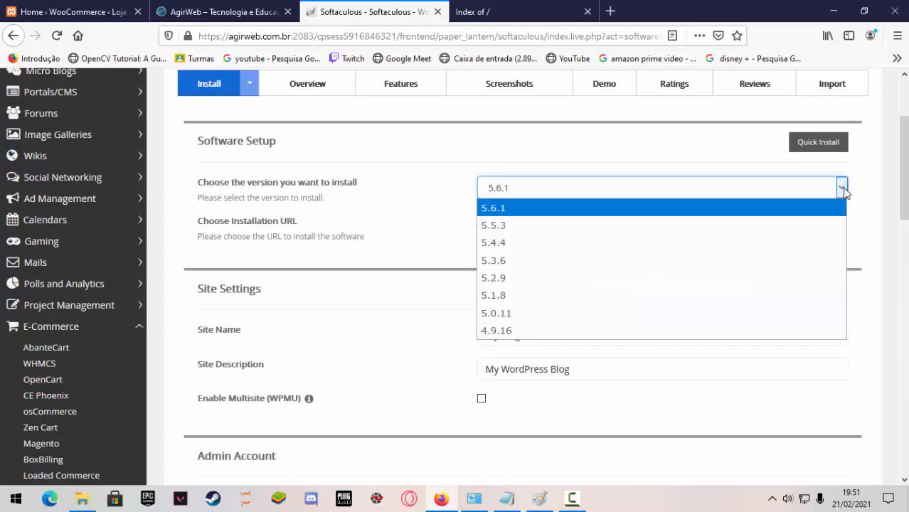
pyautogui.click(843, 190)
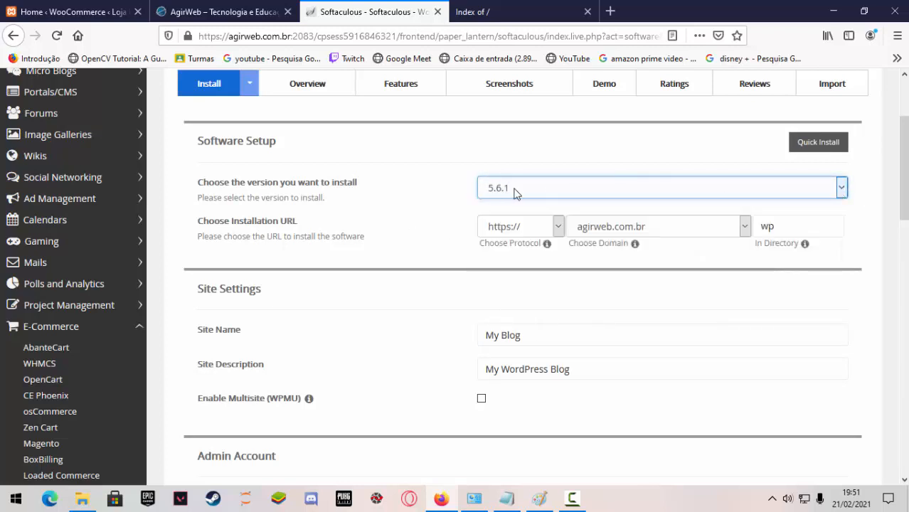
pyautogui.click(684, 229)
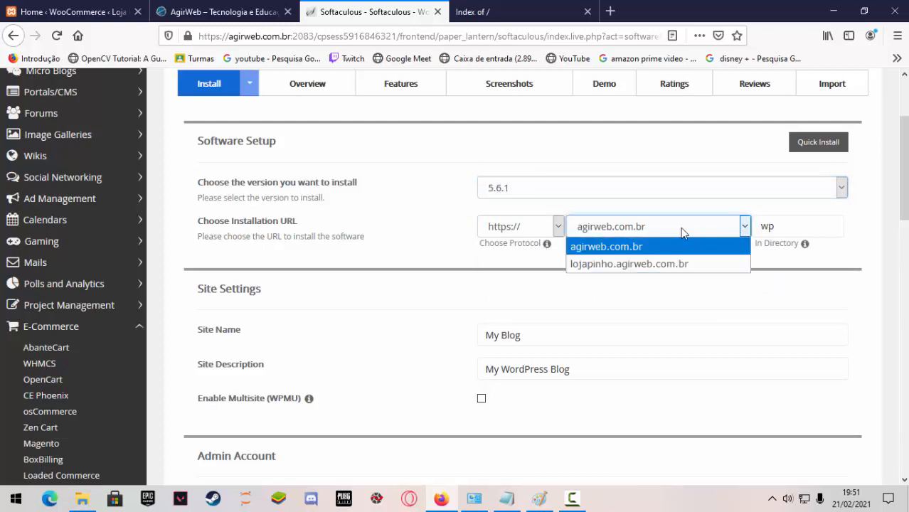
pyautogui.click(635, 264)
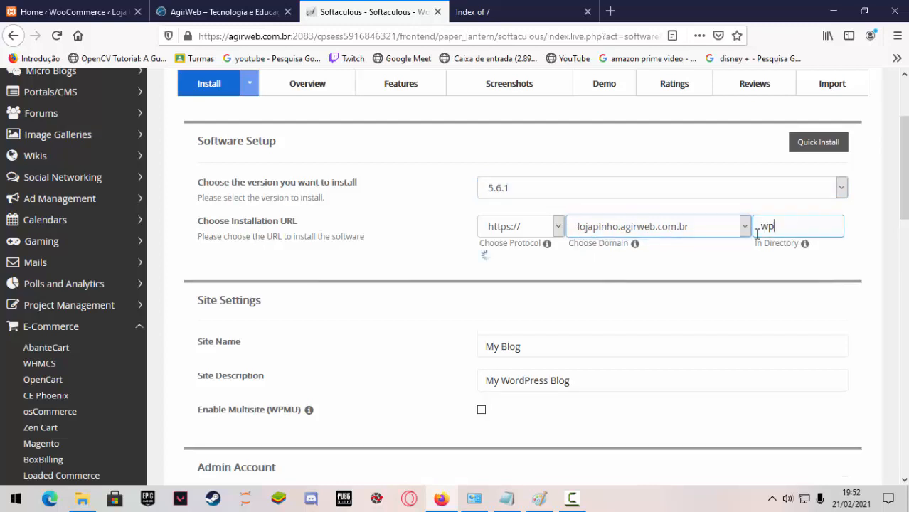
pyautogui.press('Tab')
pyautogui.press('BackSpace')
pyautogui.click(876, 256)
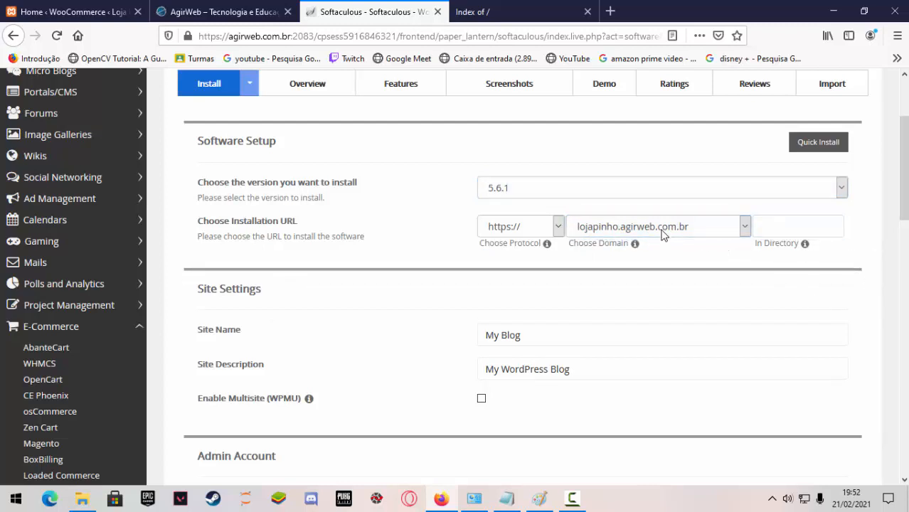
pyautogui.click(768, 222)
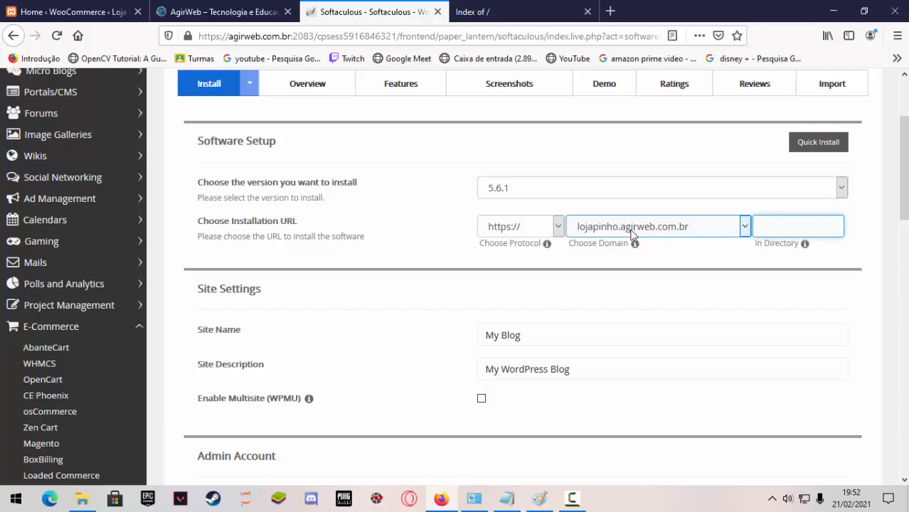
# Replace the default site name with Loja Pinho, using a lowercase i in Pinho.
pyautogui.moveTo(541, 331); pyautogui.dragTo(459, 334)
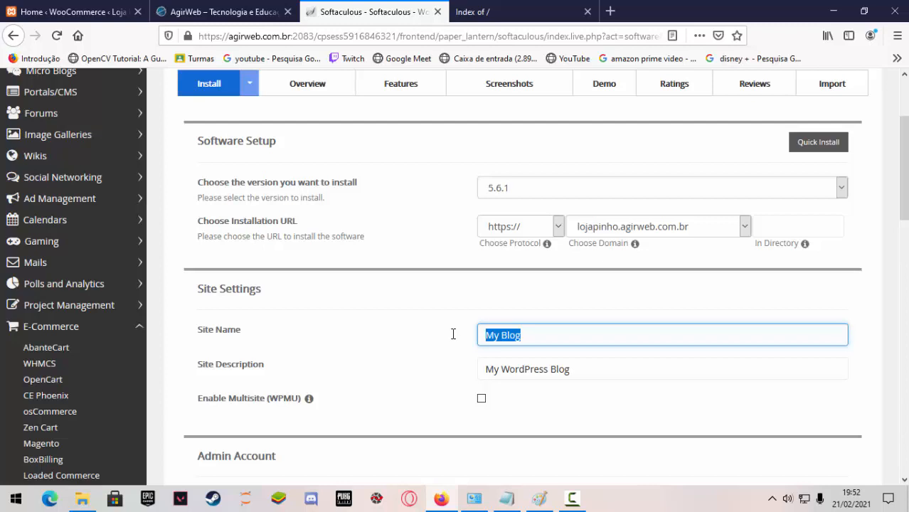
pyautogui.write('Loj')
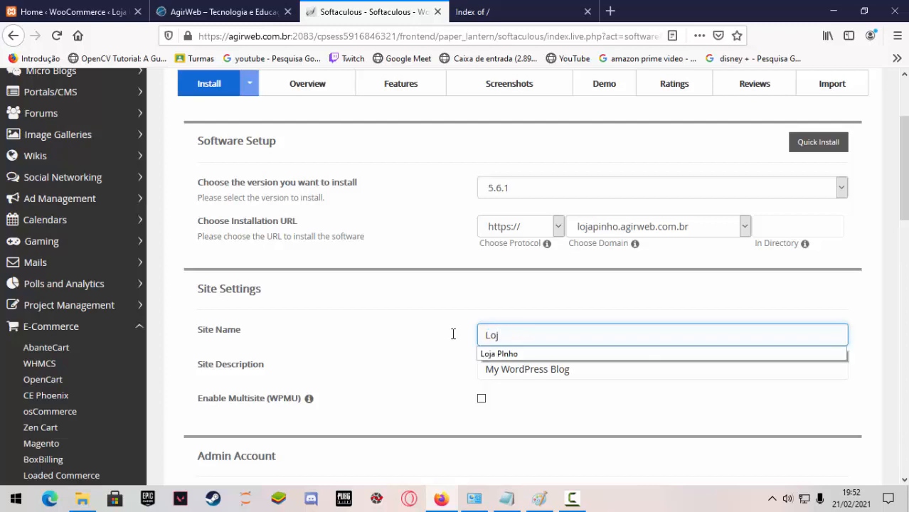
pyautogui.click(507, 354)
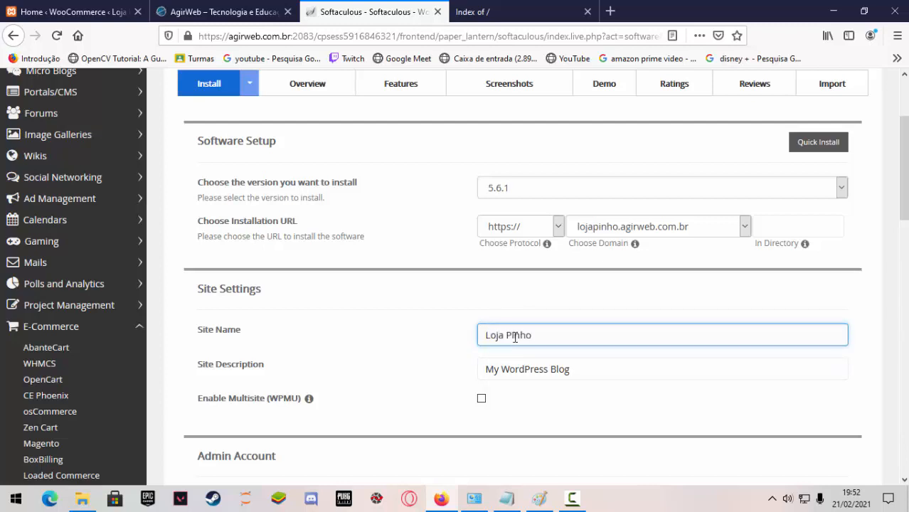
pyautogui.click(515, 337)
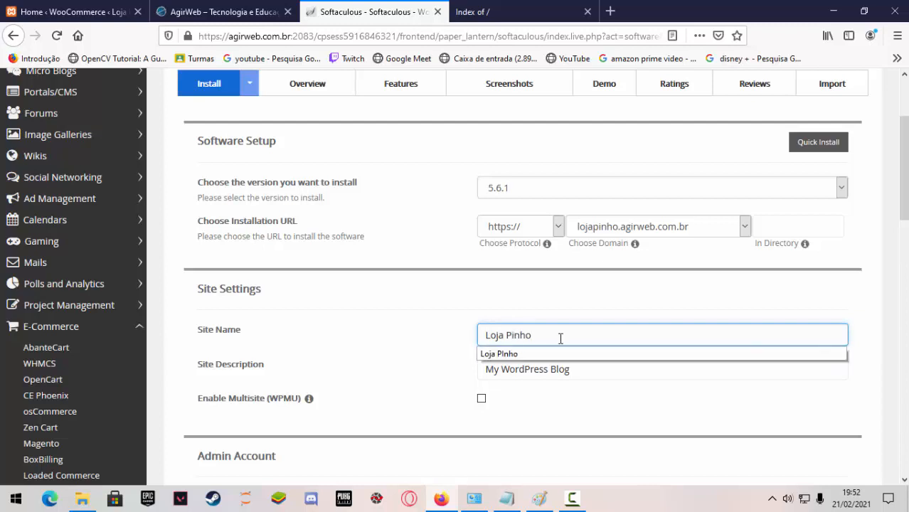
# Replace the default site description with Loja de Acessórios e Roupas, using an uppercase R in Roupas.
pyautogui.click(637, 378)
pyautogui.moveTo(579, 371); pyautogui.dragTo(463, 376)
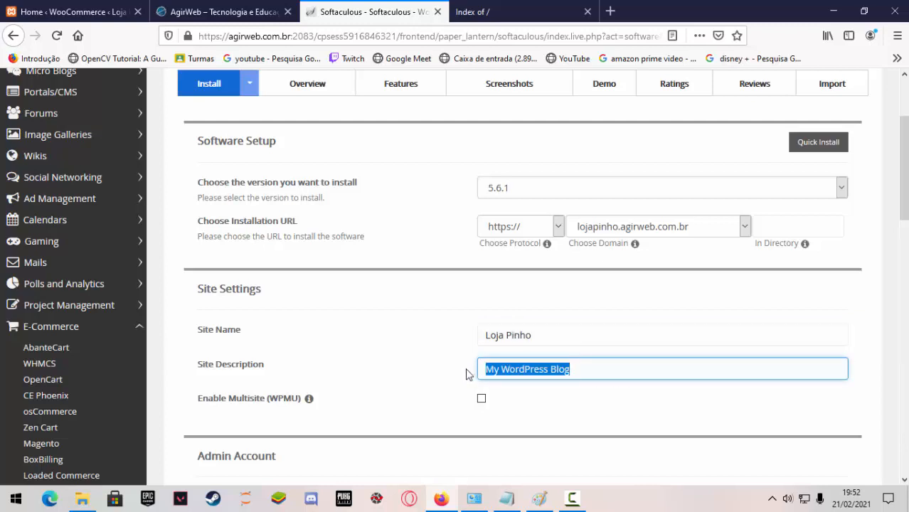
pyautogui.write('L')
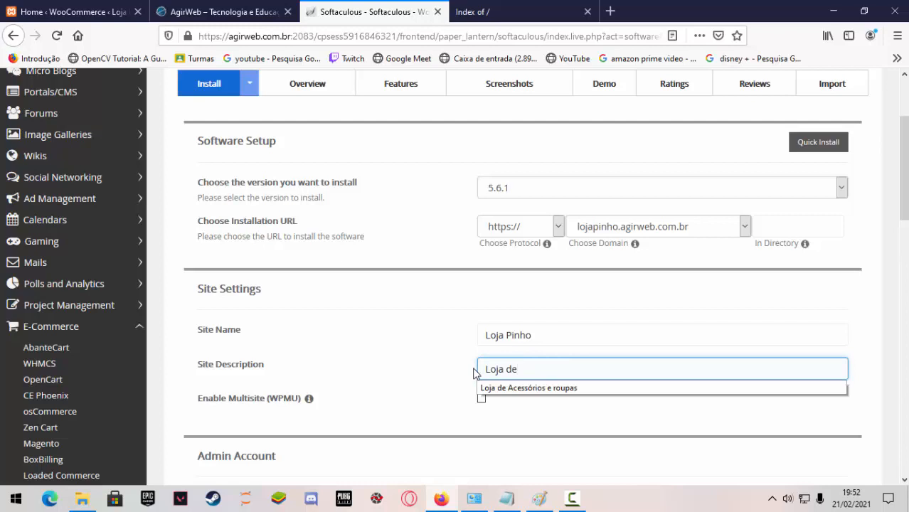
pyautogui.write('oja de')
pyautogui.click(558, 387)
pyautogui.scroll(-1, 595, 369)
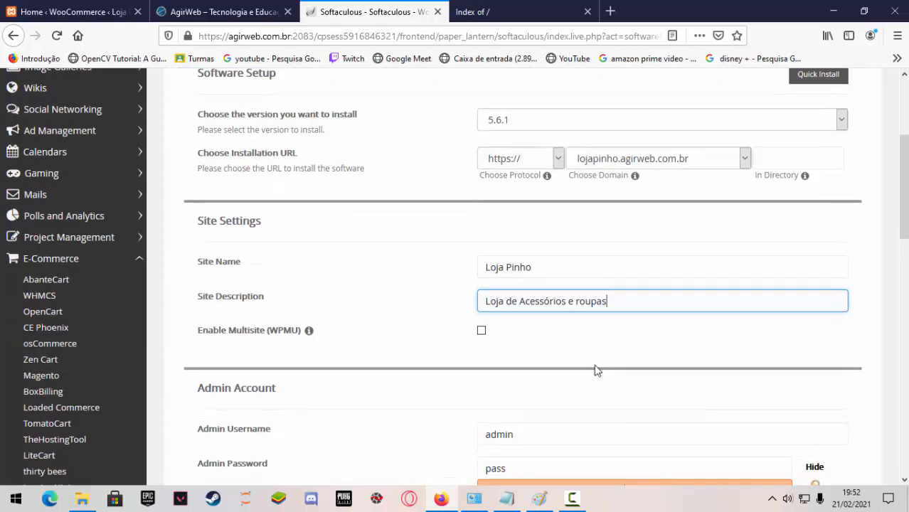
pyautogui.click(584, 300)
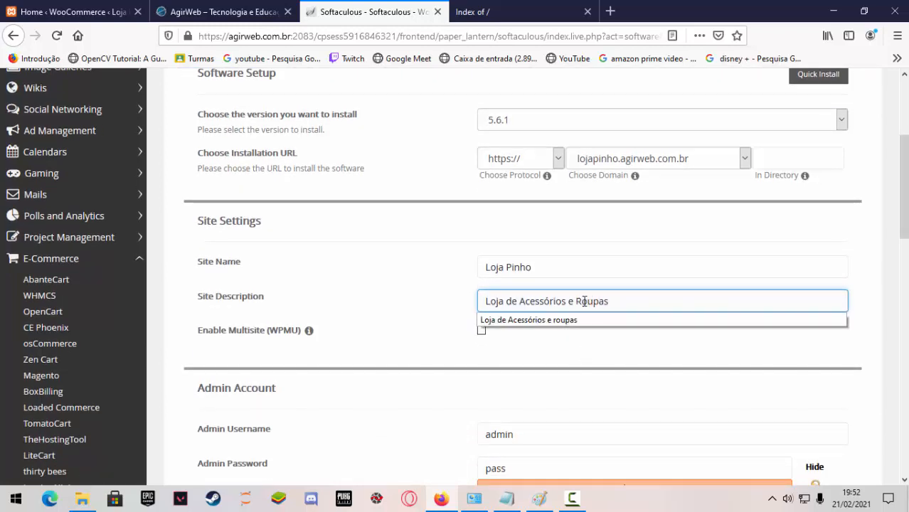
pyautogui.click(646, 340)
# Keep admin as the administrator username, clear the default administrator password, and hide the characters in the admin password field.
pyautogui.scroll(-3, 576, 344)
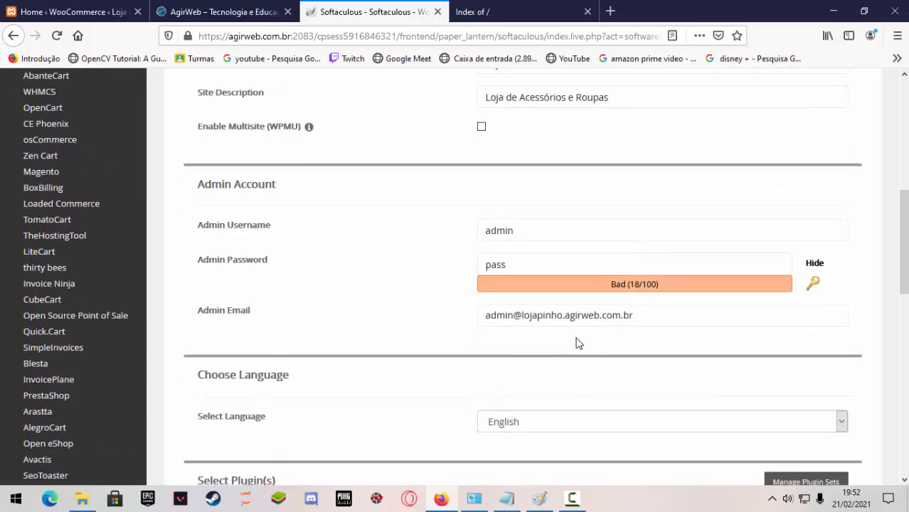
pyautogui.click(513, 228)
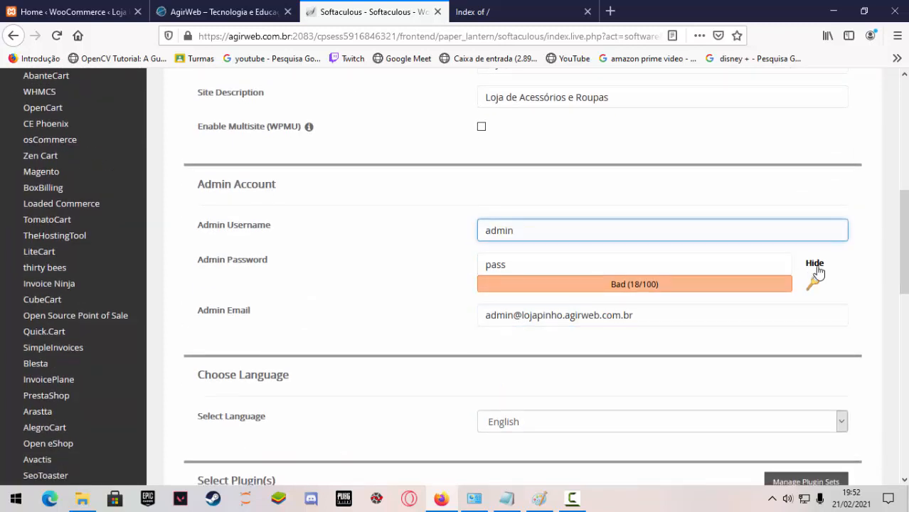
pyautogui.click(578, 265)
pyautogui.write('ddd')
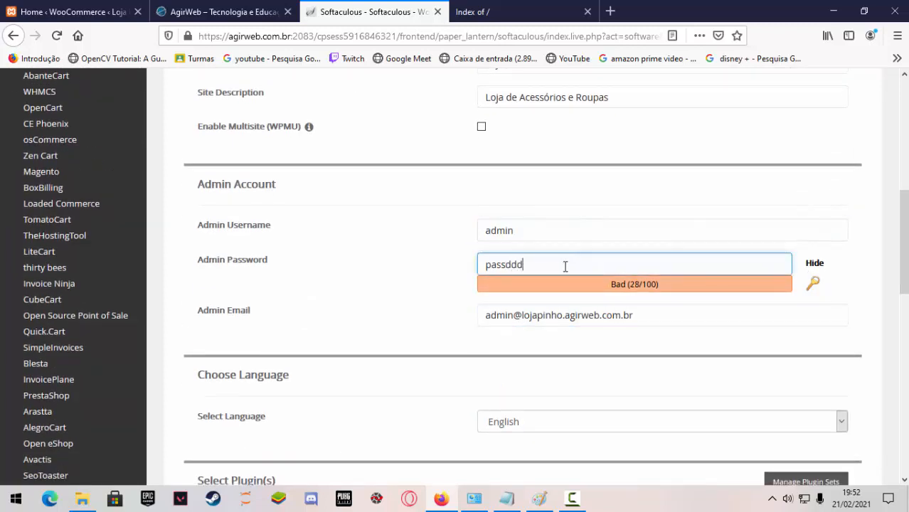
pyautogui.write('d')
pyautogui.moveTo(566, 266); pyautogui.dragTo(441, 267)
pyautogui.press('BackSpace')
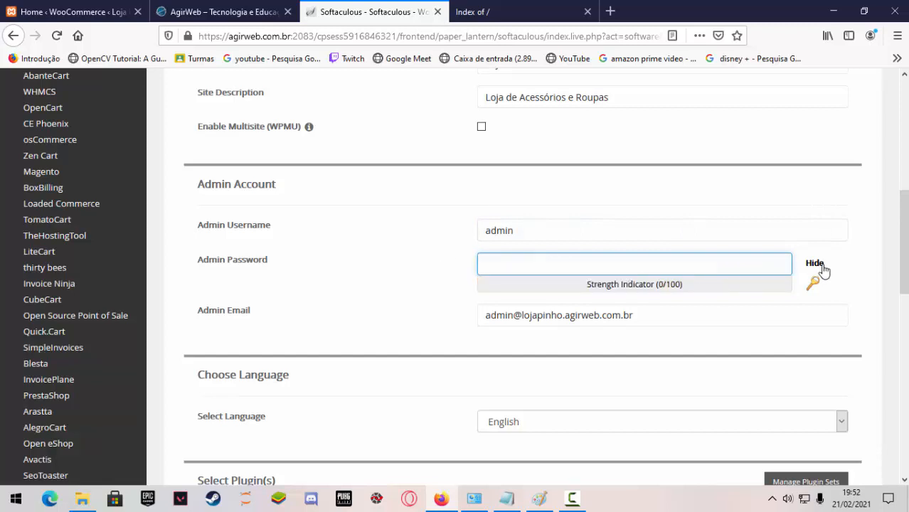
pyautogui.click(818, 264)
pyautogui.click(515, 231)
# Consult the local WordPress login details saved in the Notepad notes, then return to the installation form.
pyautogui.click(506, 498)
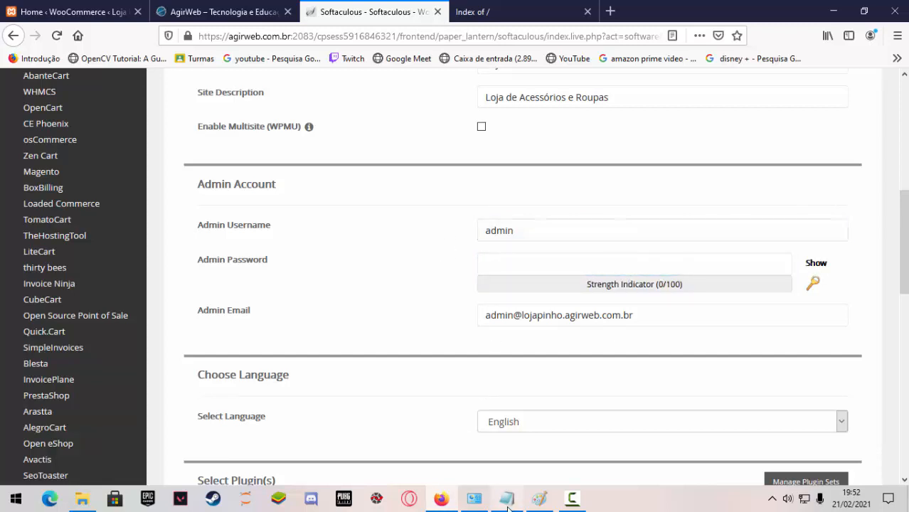
pyautogui.scroll(2, 183, 222)
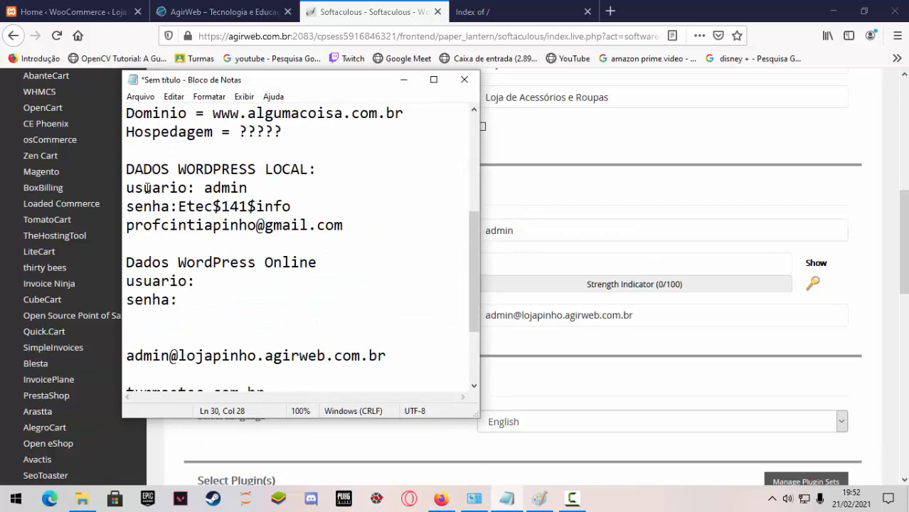
pyautogui.moveTo(131, 171); pyautogui.dragTo(398, 242)
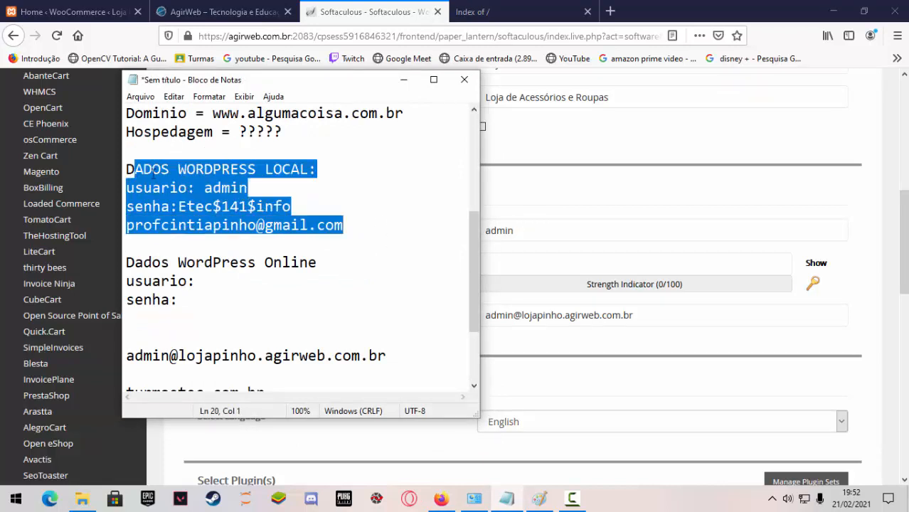
pyautogui.moveTo(127, 171); pyautogui.dragTo(359, 230)
pyautogui.click(403, 80)
# Enter the administrator password for the new WordPress site in the admin password field.
pyautogui.click(510, 225)
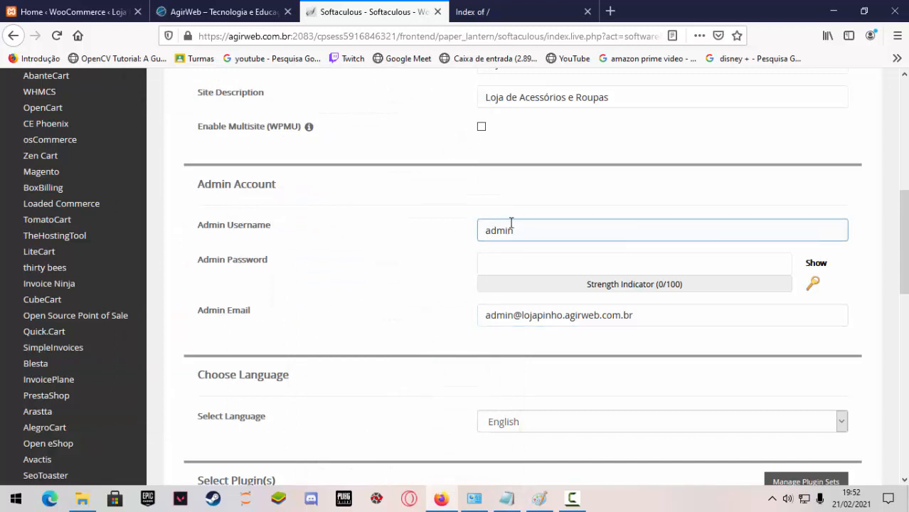
pyautogui.click(513, 259)
pyautogui.write('•')
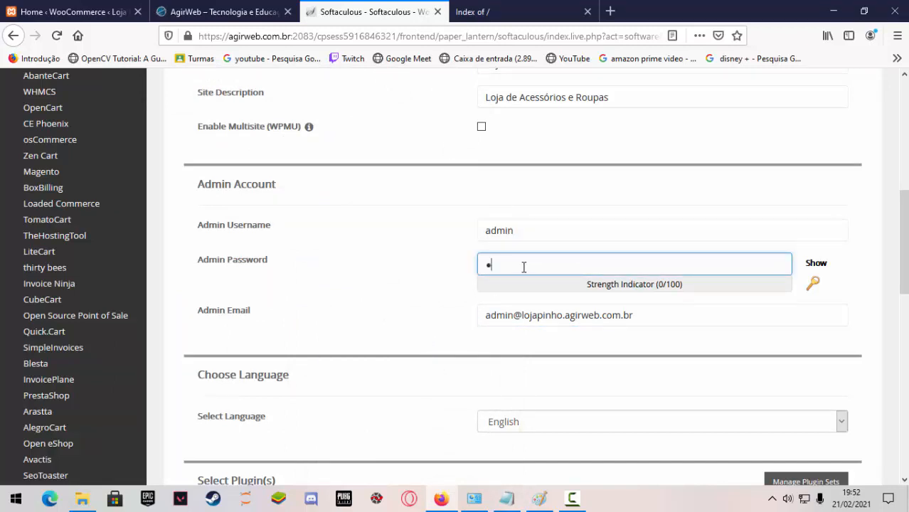
pyautogui.write('•••••')
pyautogui.press('BackSpace')
pyautogui.press('BackSpace')
pyautogui.press('BackSpace')
pyautogui.press('BackSpace')
pyautogui.press('BackSpace')
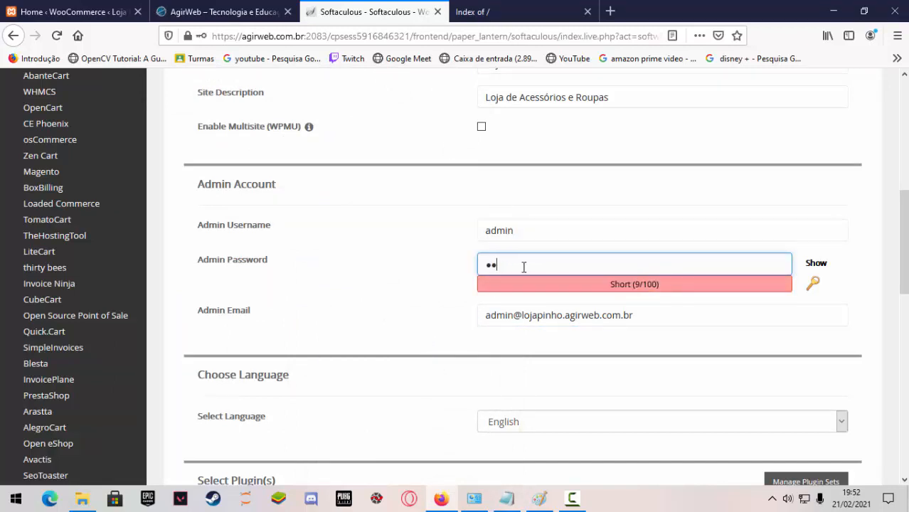
pyautogui.write('•••')
pyautogui.press('BackSpace')
pyautogui.press('BackSpace')
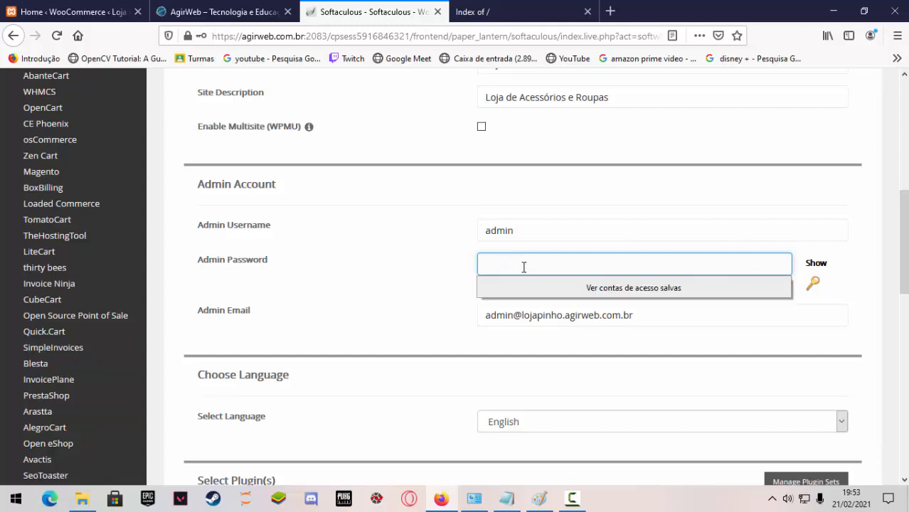
pyautogui.write('••')
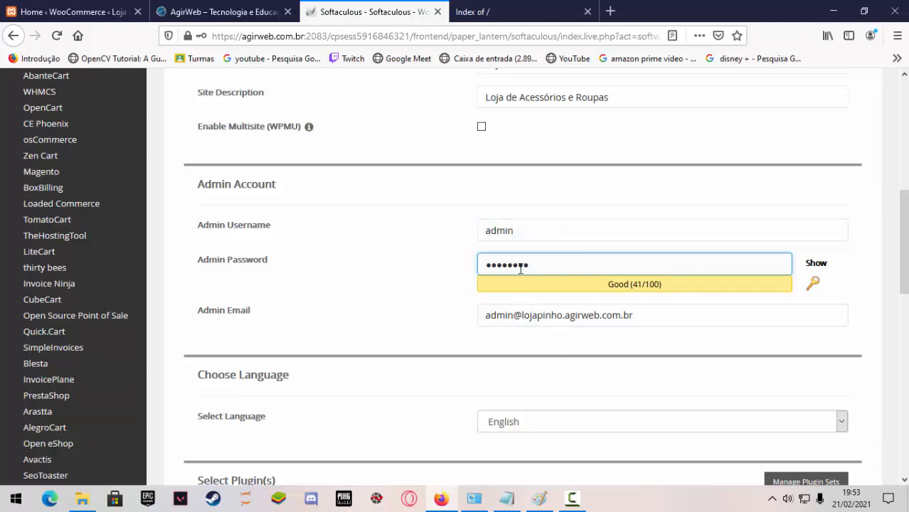
# Set the WordPress installation language to Portuguese-BR.
pyautogui.scroll(-4, 667, 374)
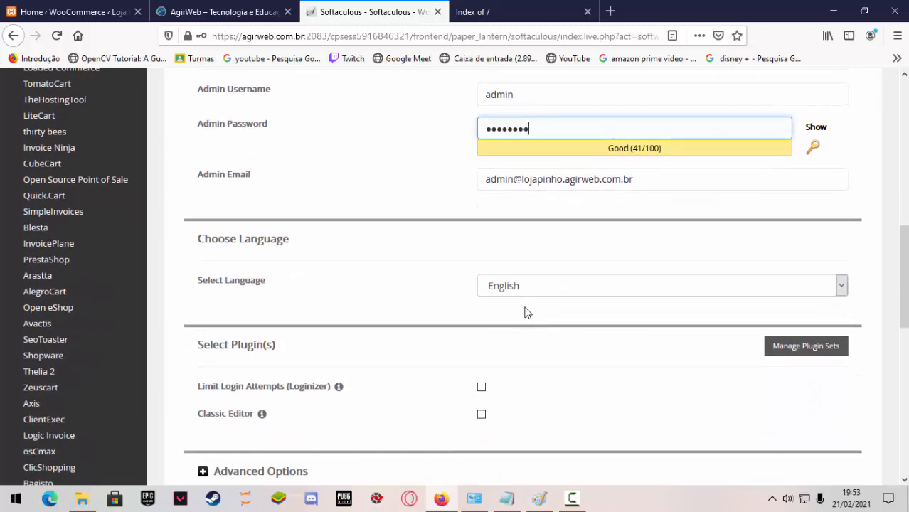
pyautogui.click(538, 295)
pyautogui.scroll(-3, 558, 197)
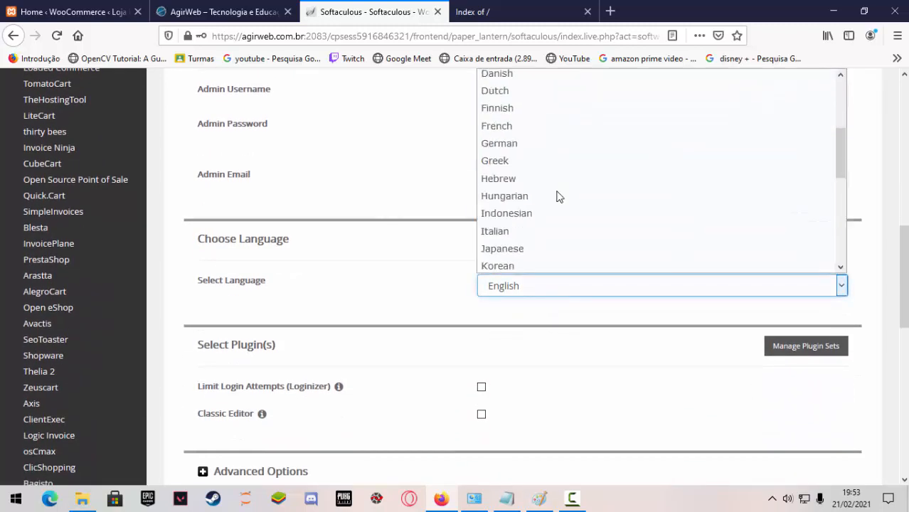
pyautogui.press('p')
pyautogui.scroll(-2, 560, 209)
pyautogui.click(556, 212)
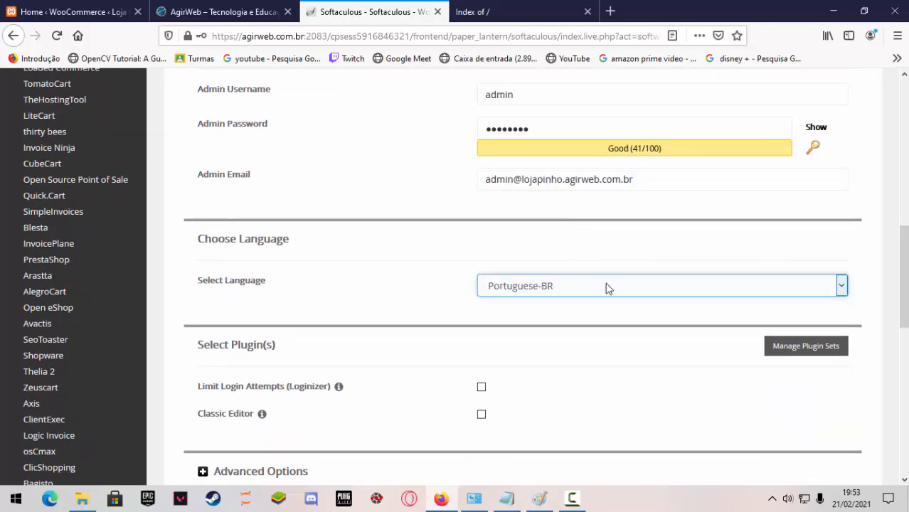
# Leave the optional plugins and theme unselected and enter the contact's e-mail to receive the installation details.
pyautogui.scroll(-6, 584, 318)
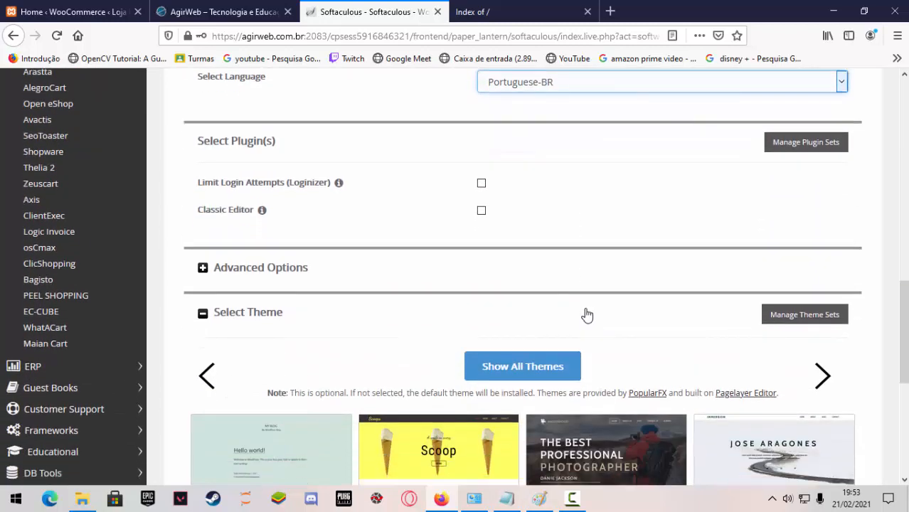
pyautogui.scroll(-10, 587, 315)
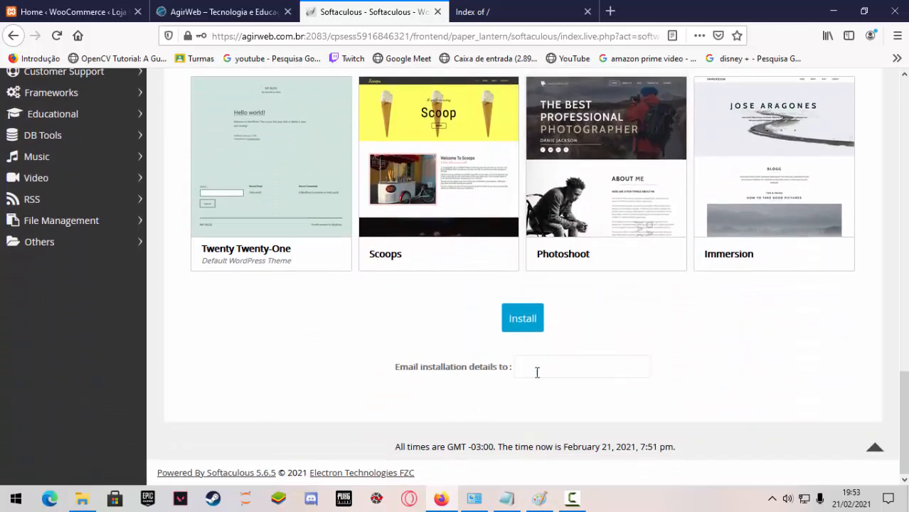
pyautogui.click(538, 370)
pyautogui.write('prof')
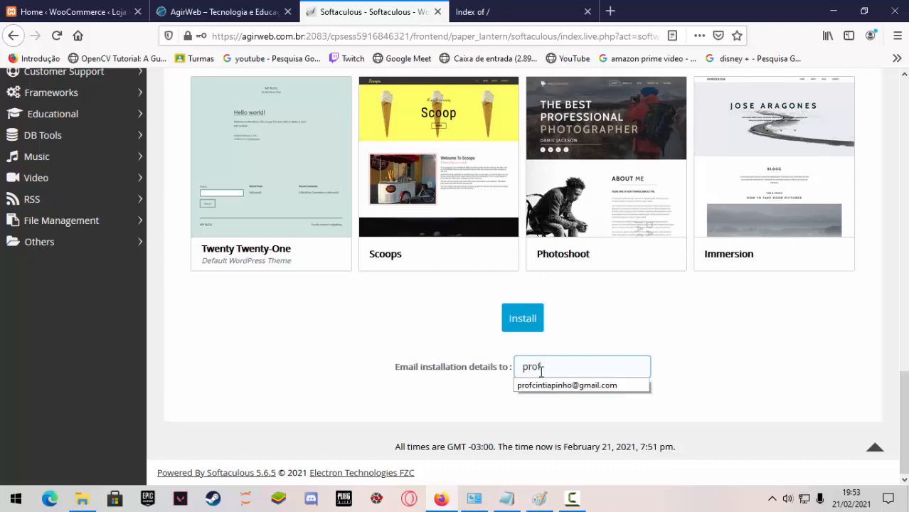
pyautogui.click(565, 386)
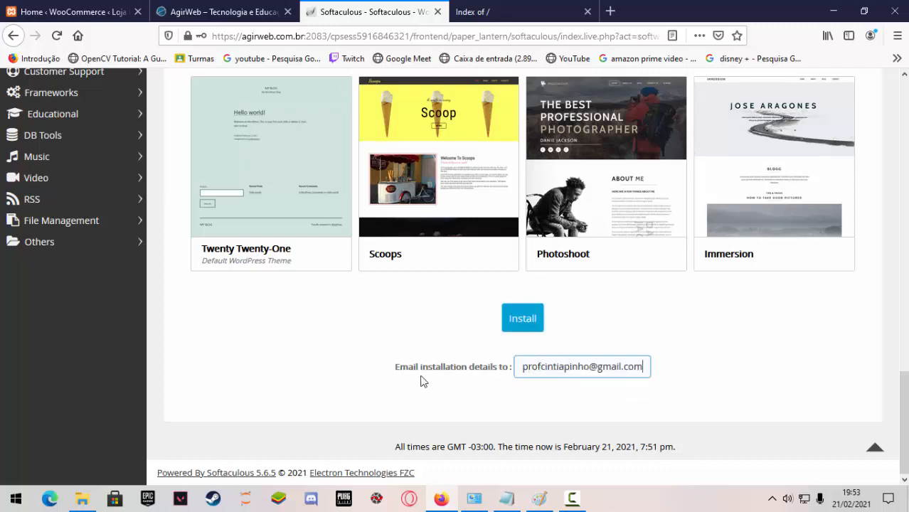
pyautogui.moveTo(400, 371); pyautogui.dragTo(508, 373)
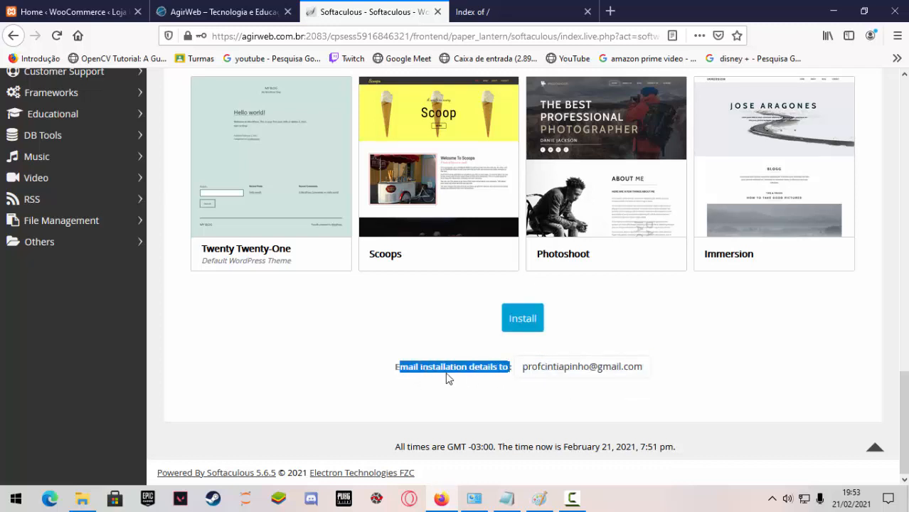
# Review the completed form, install WordPress, and decline to save the login account in Firefox.
pyautogui.scroll(8, 686, 427)
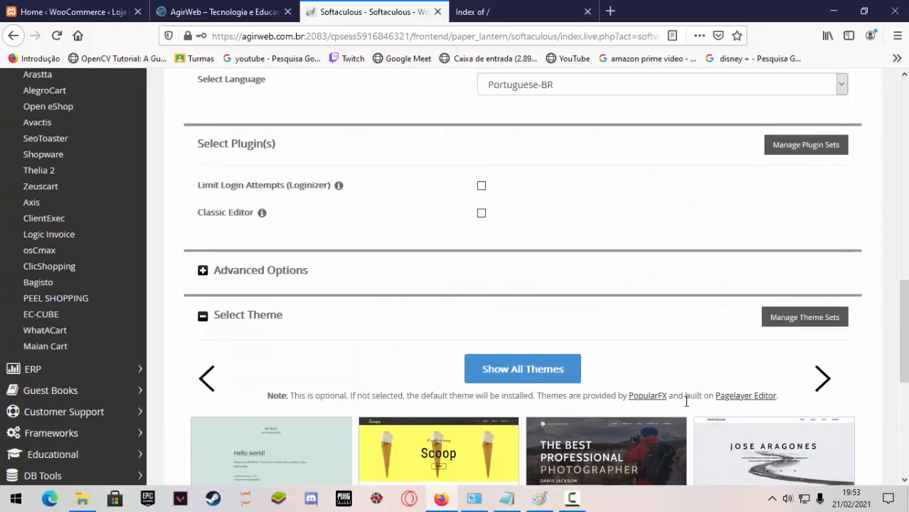
pyautogui.scroll(9, 686, 407)
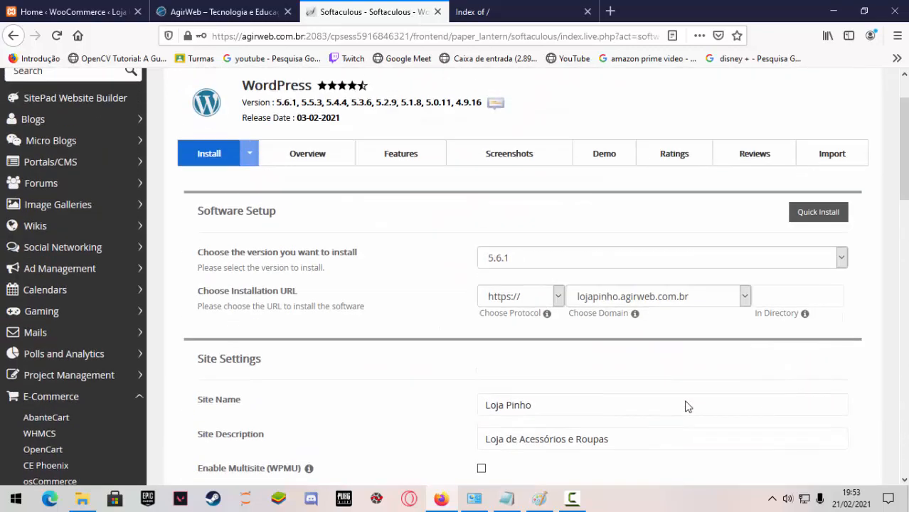
pyautogui.scroll(-15, 686, 401)
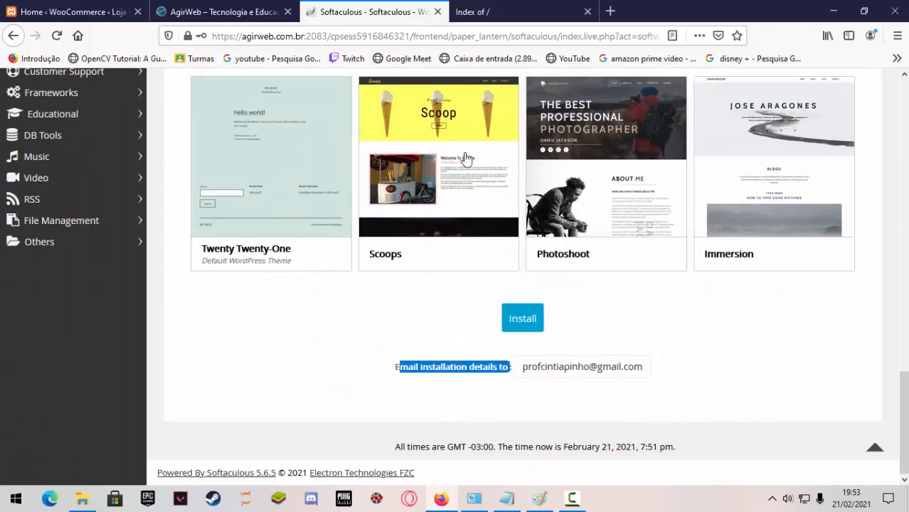
pyautogui.scroll(3, 604, 323)
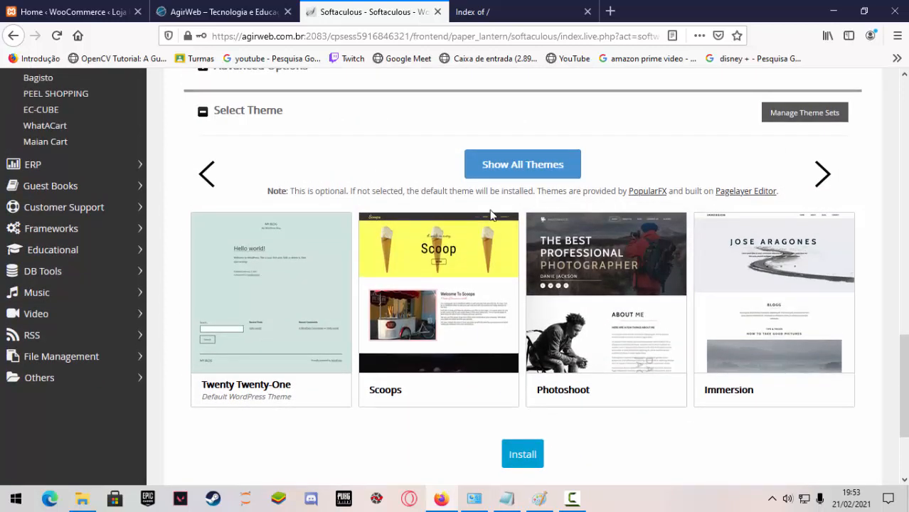
pyautogui.scroll(-3, 513, 298)
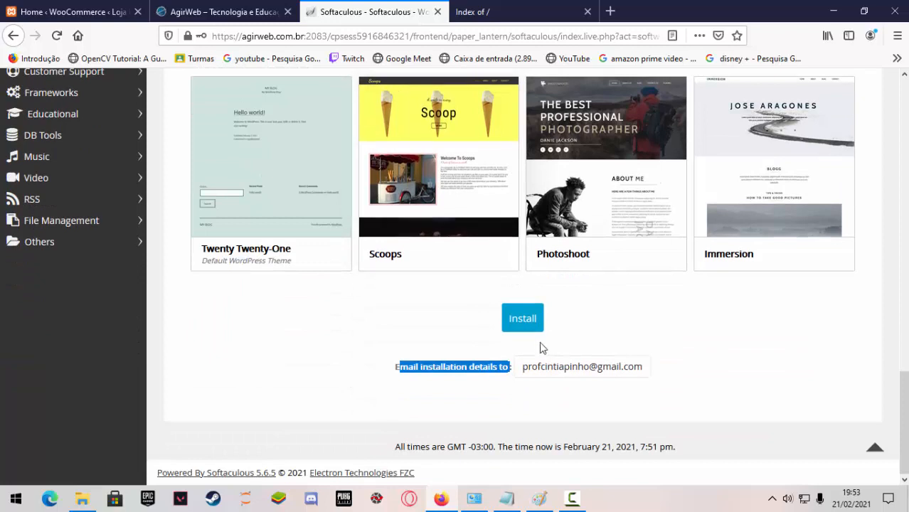
pyautogui.click(642, 334)
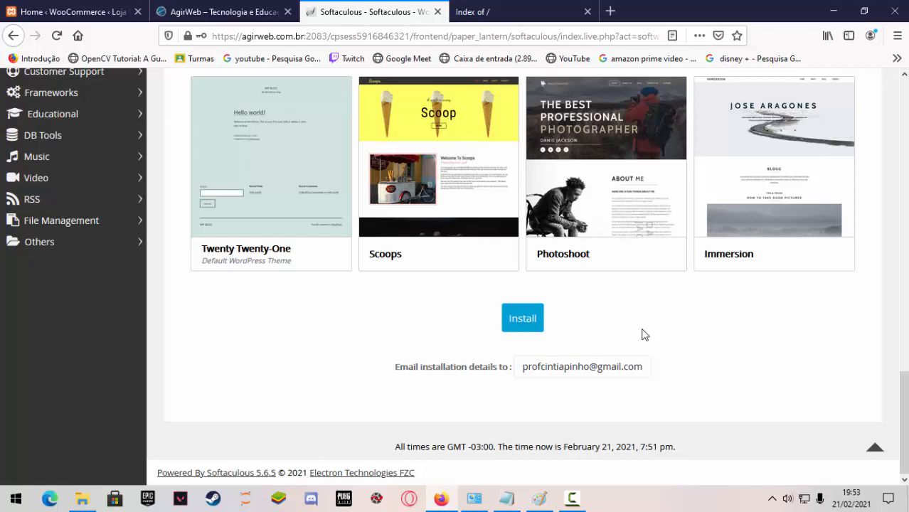
pyautogui.click(523, 326)
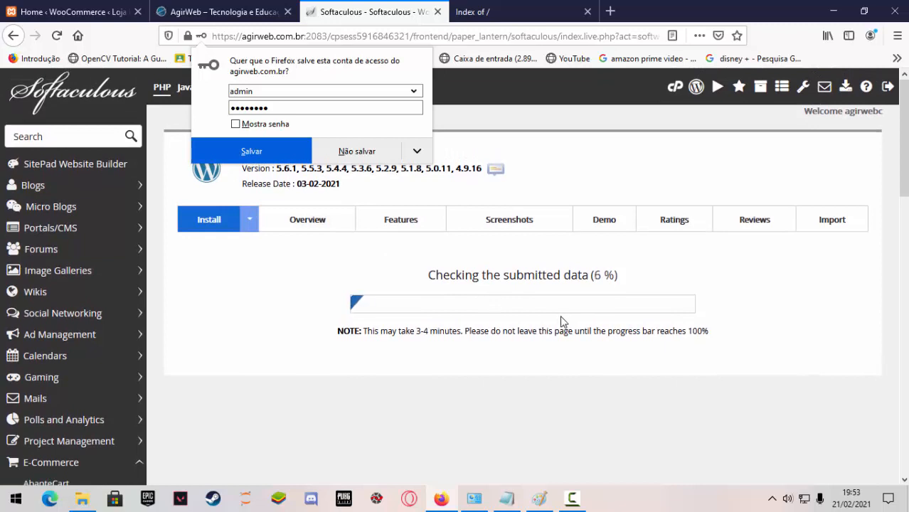
pyautogui.click(361, 152)
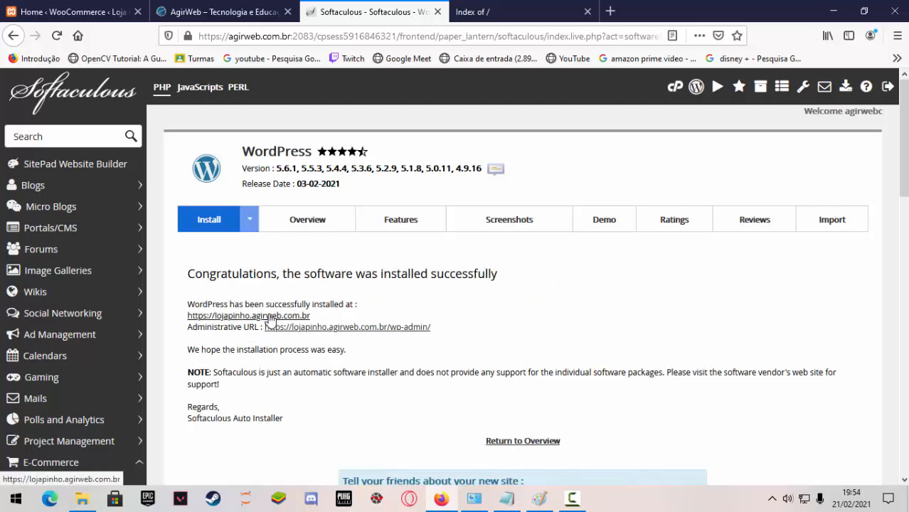
pyautogui.scroll(-2, 292, 355)
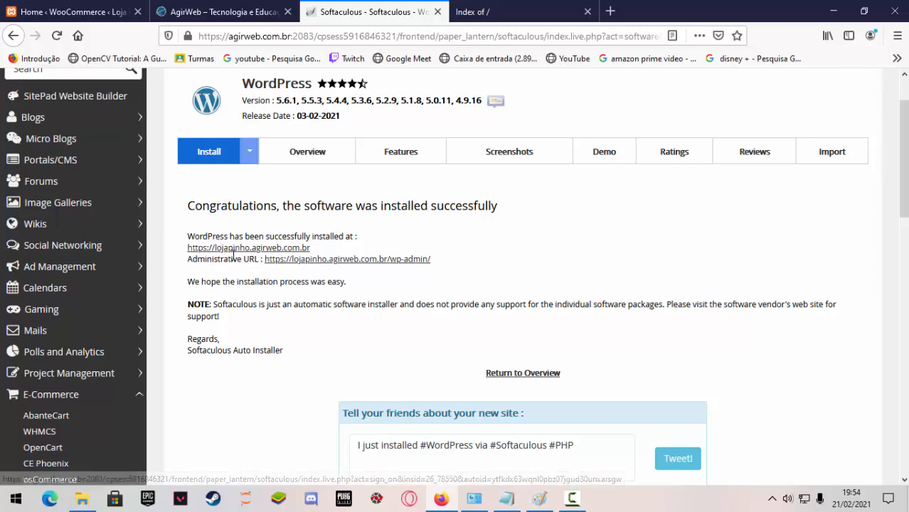
pyautogui.moveTo(311, 249); pyautogui.dragTo(188, 254)
pyautogui.hotkey('ctrl', 'c')
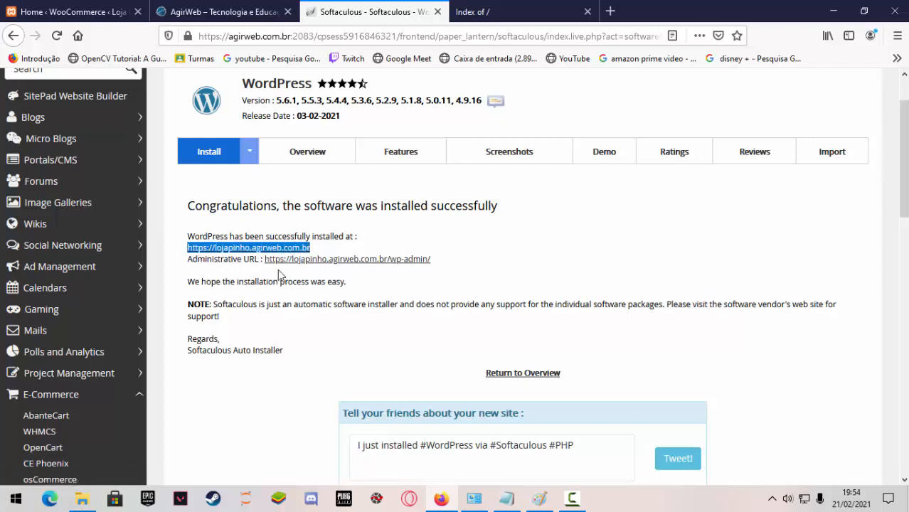
pyautogui.click(444, 509)
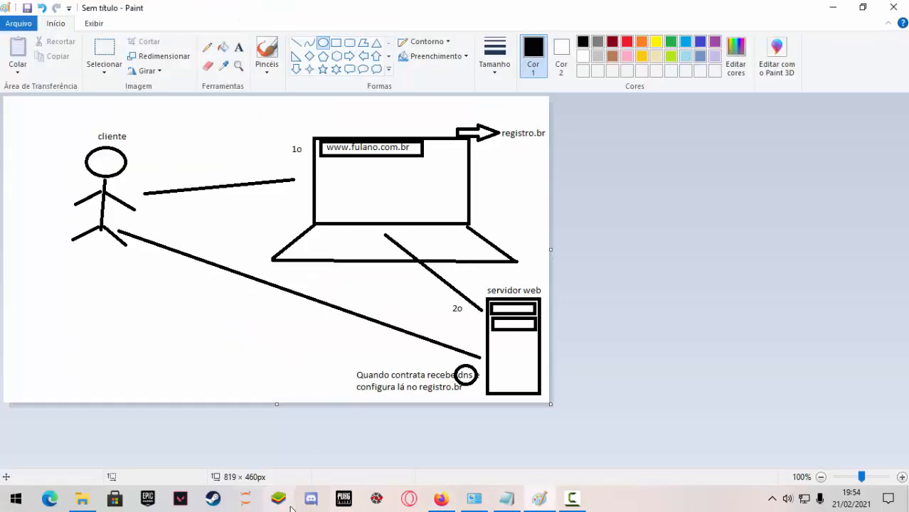
pyautogui.click(440, 500)
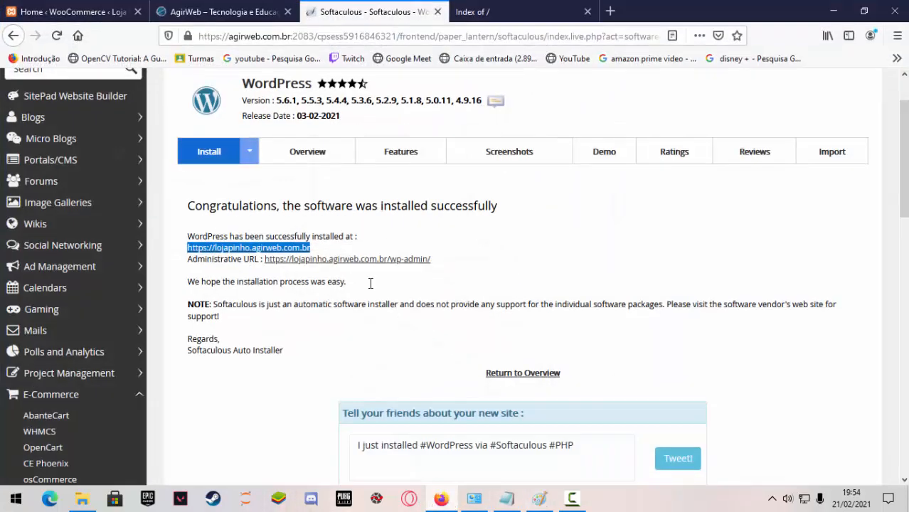
pyautogui.click(537, 16)
pyautogui.click(514, 39)
pyautogui.hotkey('ctrl', 'v')
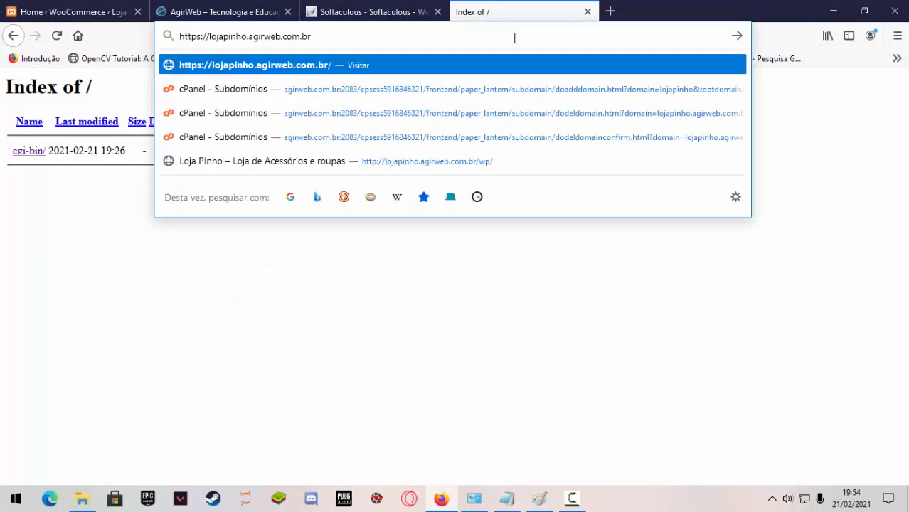
pyautogui.press('Return')
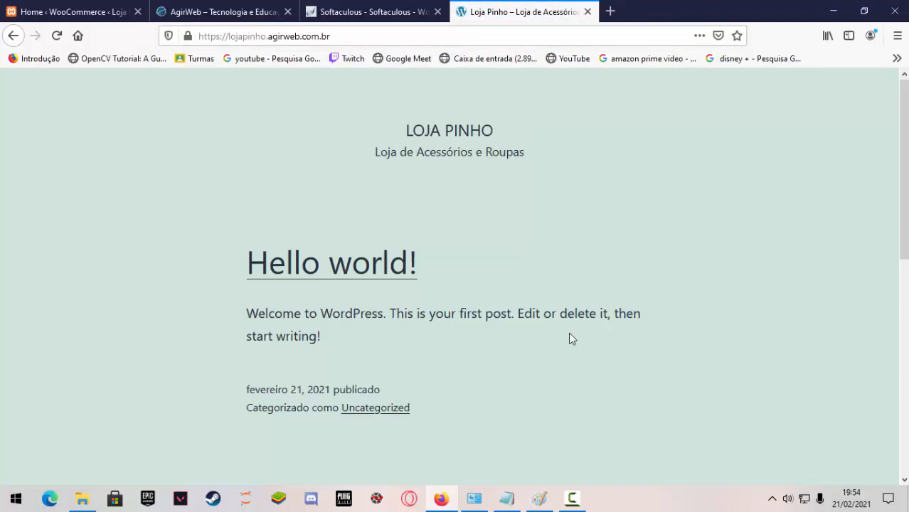
pyautogui.scroll(-6, 573, 327)
pyautogui.scroll(6, 577, 320)
# Go to the new site's WordPress login page by adding /wp-admin to its address.
pyautogui.click(364, 12)
pyautogui.click(522, 13)
pyautogui.click(361, 36)
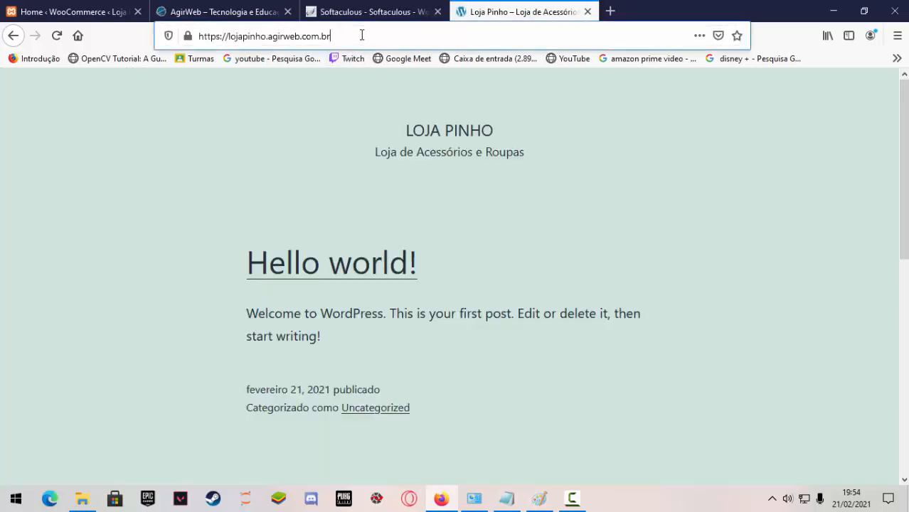
pyautogui.click(394, 42)
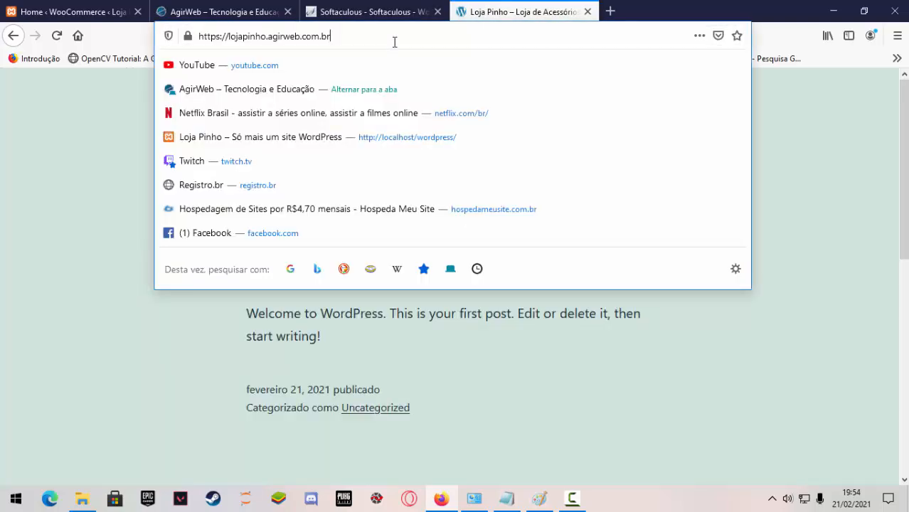
pyautogui.write('/')
pyautogui.write('wp-admin')
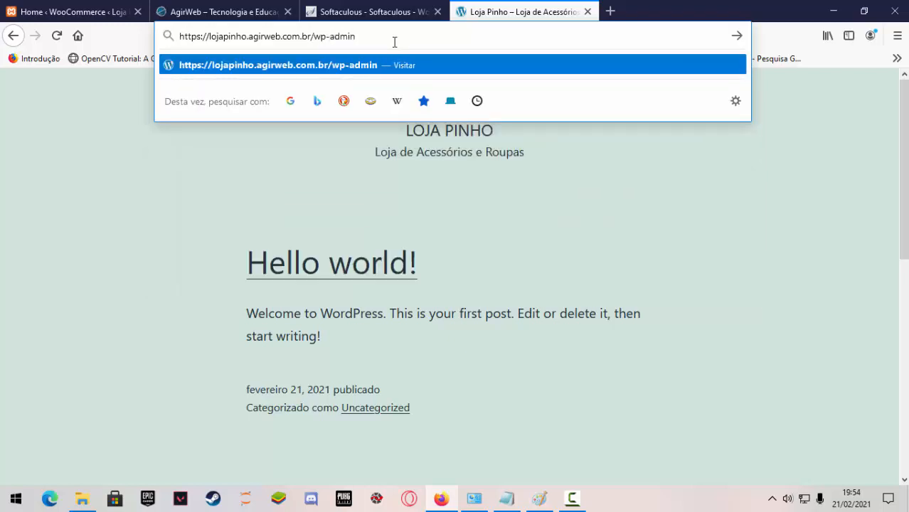
pyautogui.press('Return')
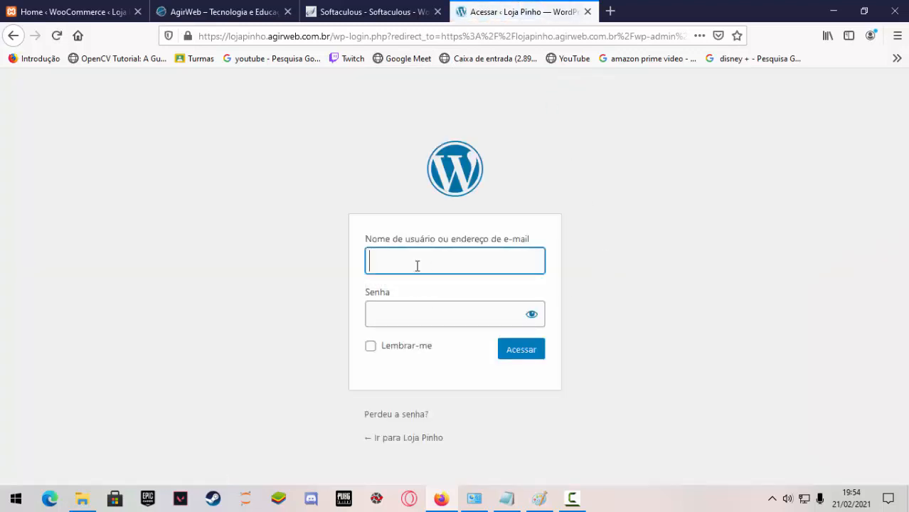
# Log in to the WordPress dashboard as admin with the account password, and decline to save the login in Firefox.
pyautogui.write('ad')
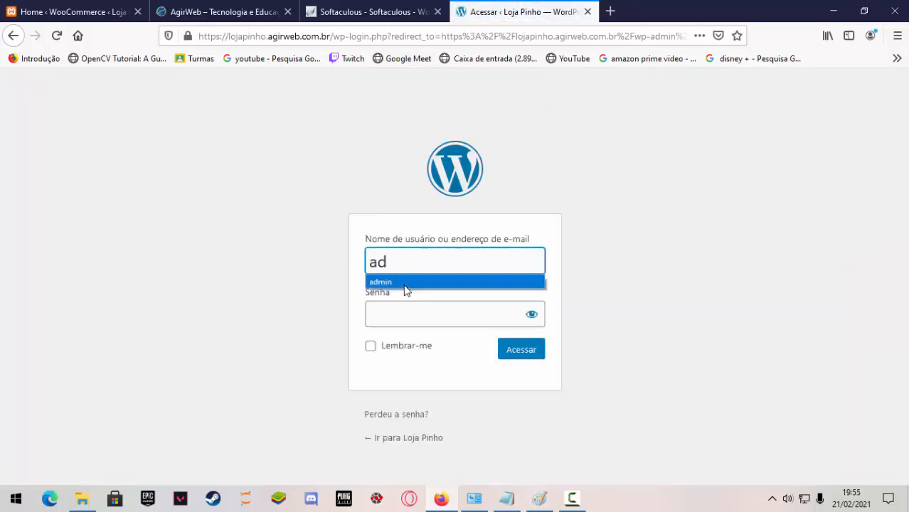
pyautogui.click(407, 283)
pyautogui.click(413, 316)
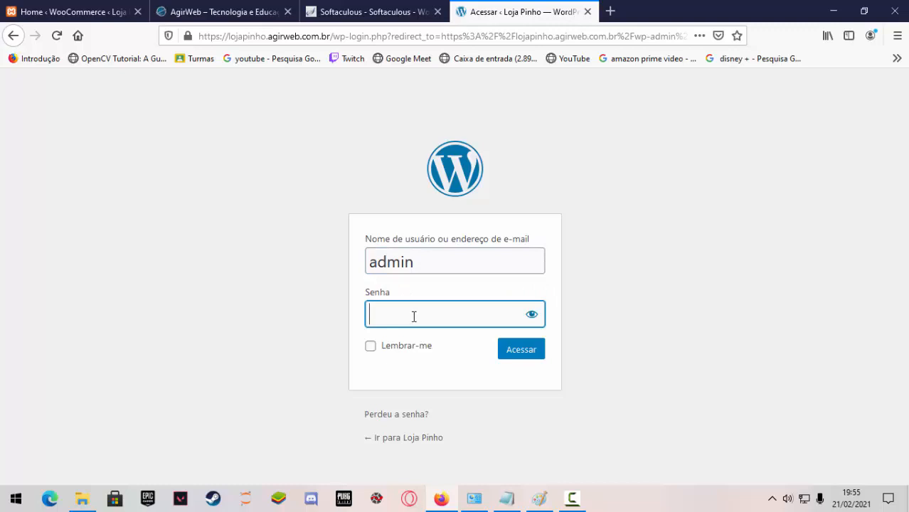
pyautogui.write('••••••')
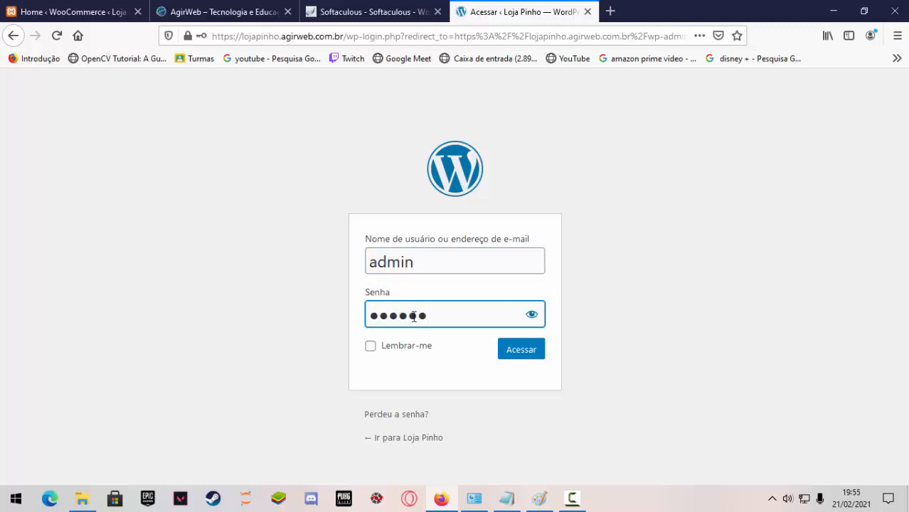
pyautogui.click(524, 356)
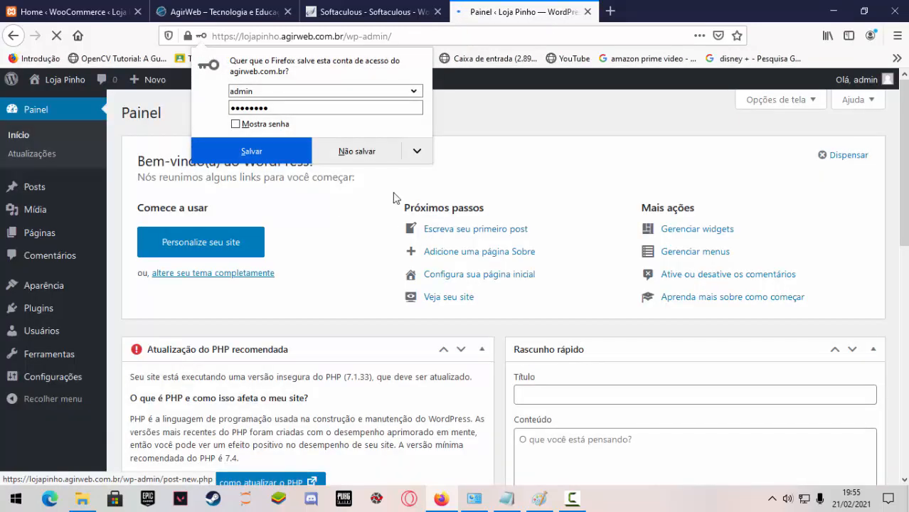
pyautogui.click(355, 150)
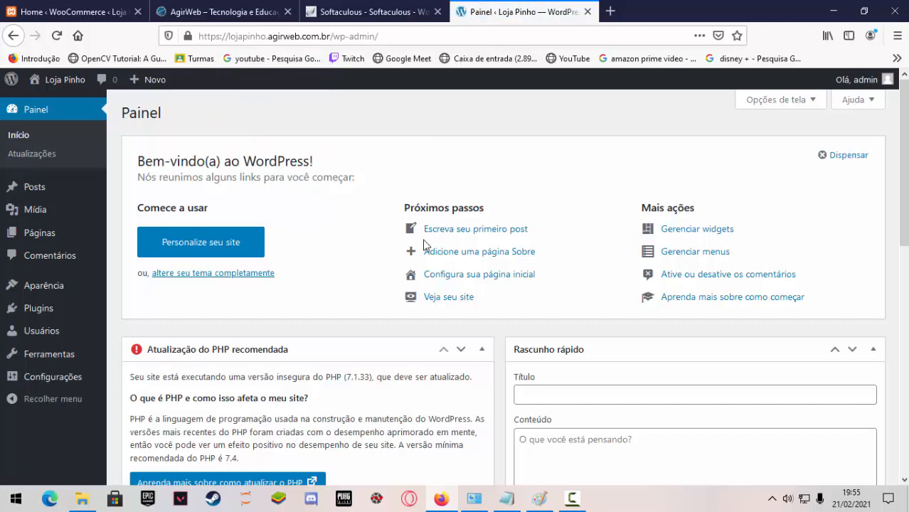